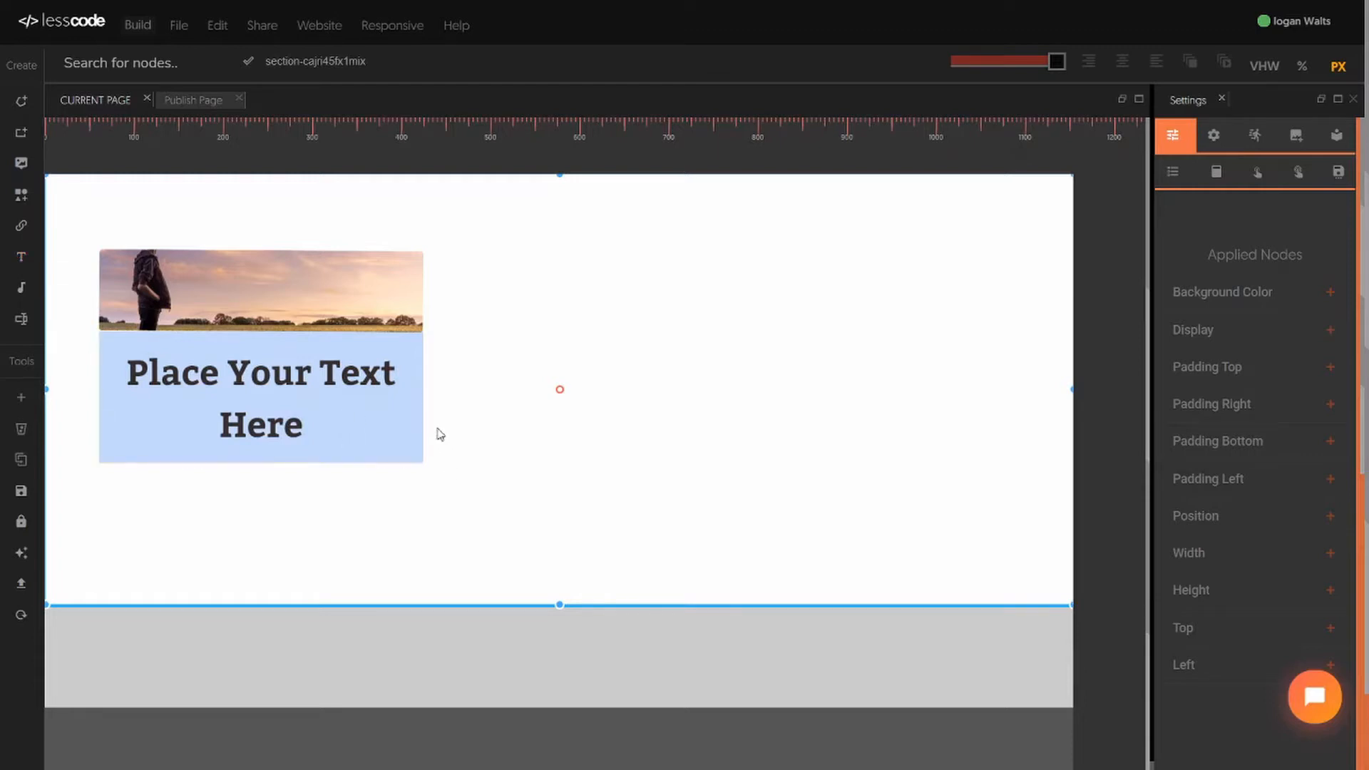
# Step: Delete the block containing the sunset image and the placeholder text from the white section
pyautogui.click(430, 397)
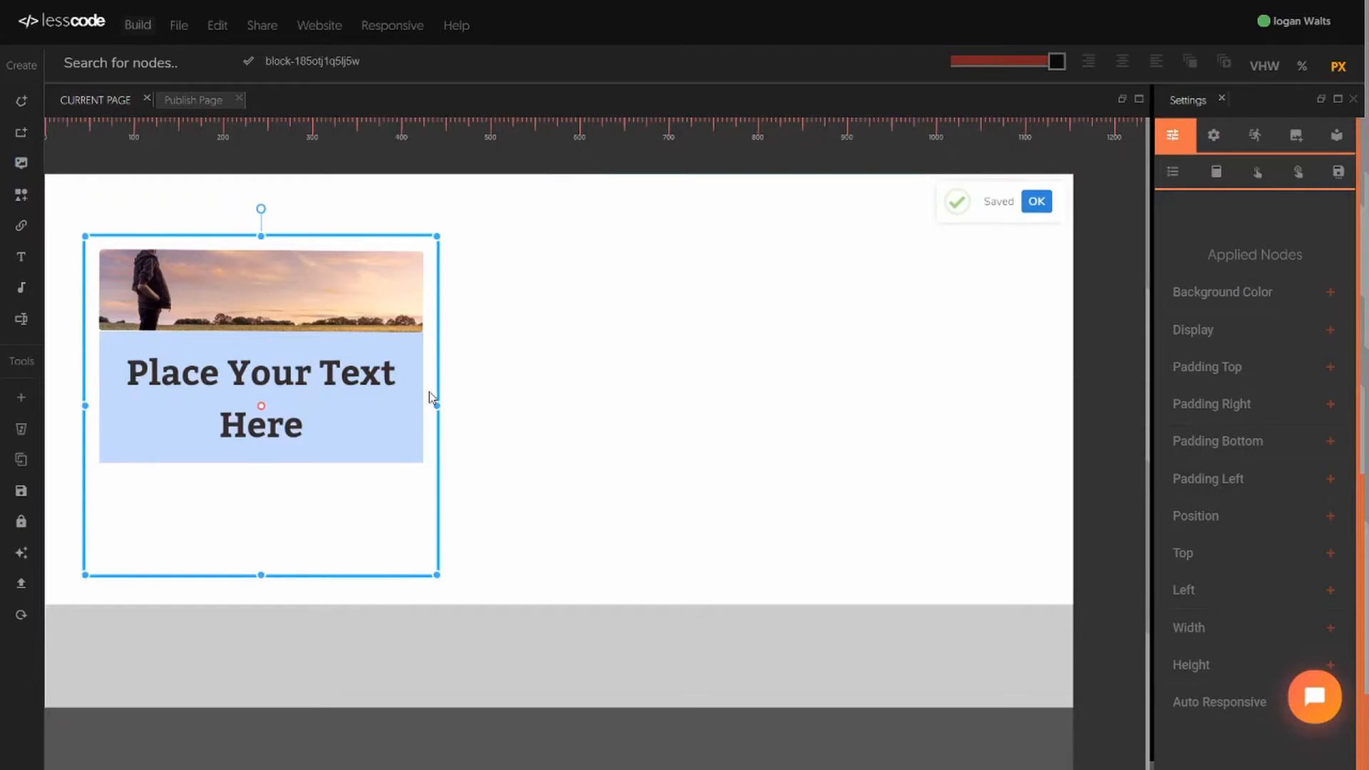
pyautogui.press('Delete')
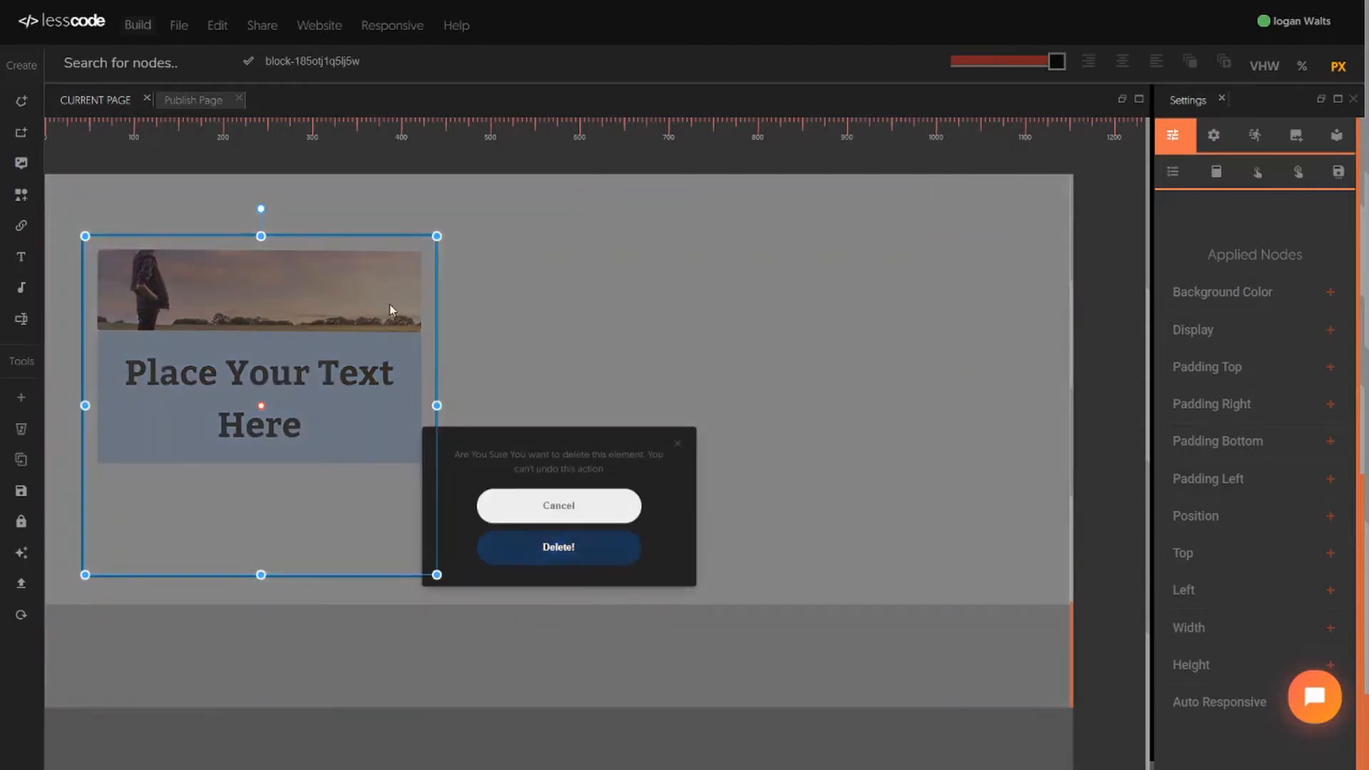
pyautogui.click(563, 555)
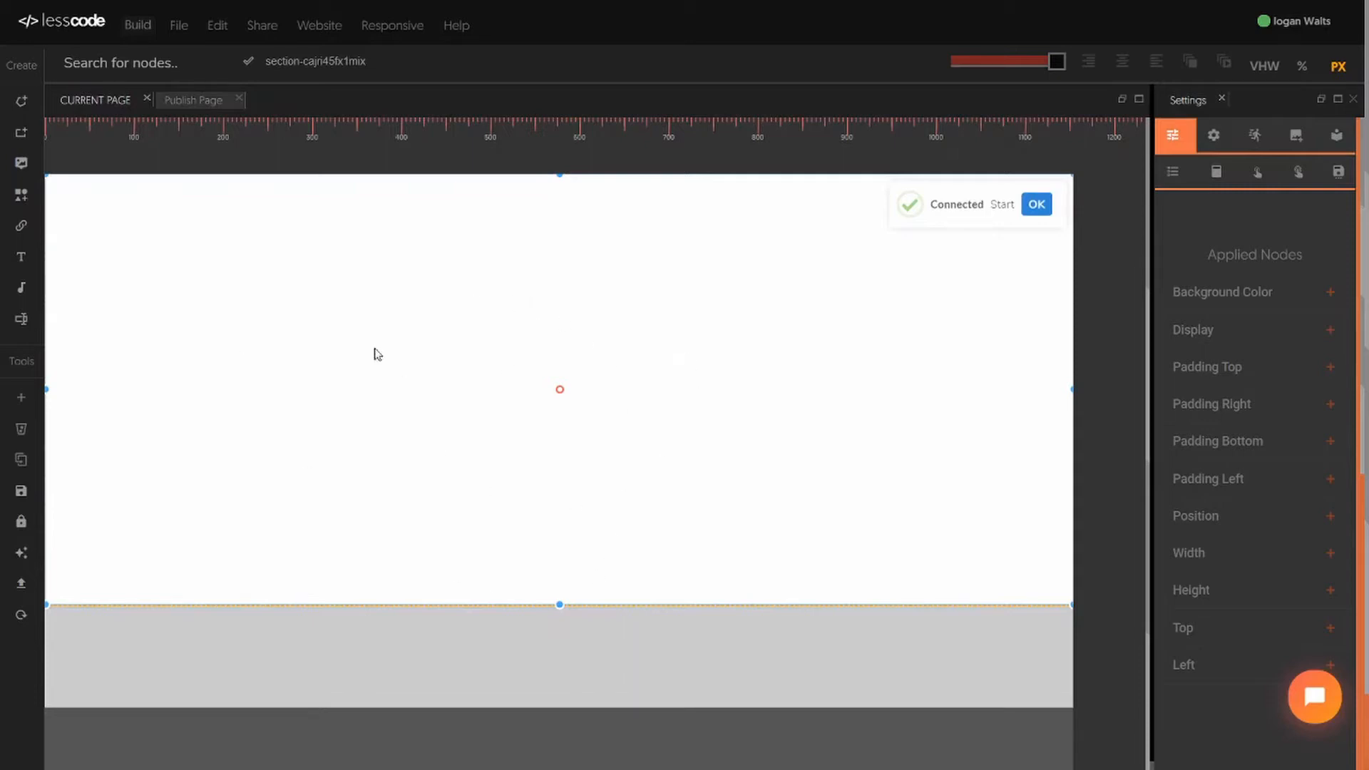
# Step: Add a text element to the empty white section and move it towards the section's centre
pyautogui.click(21, 257)
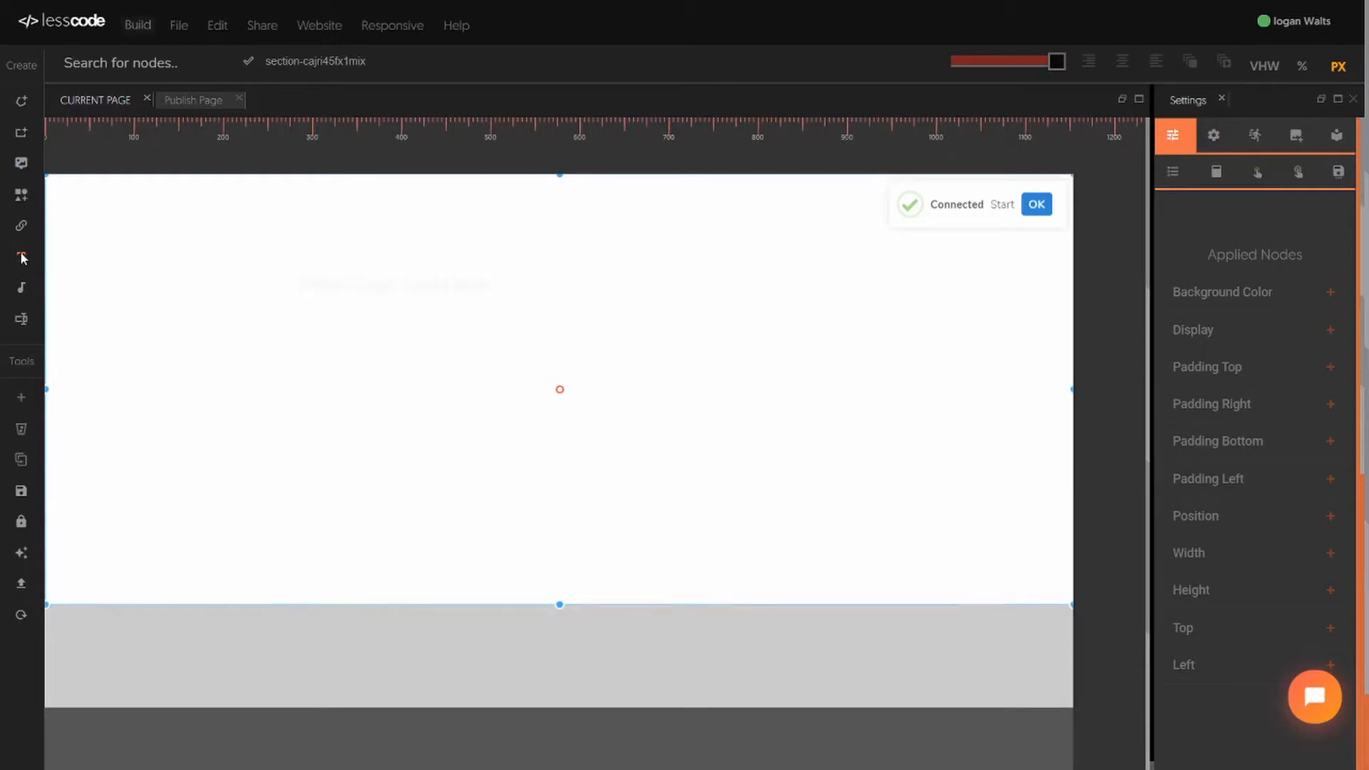
pyautogui.click(379, 283)
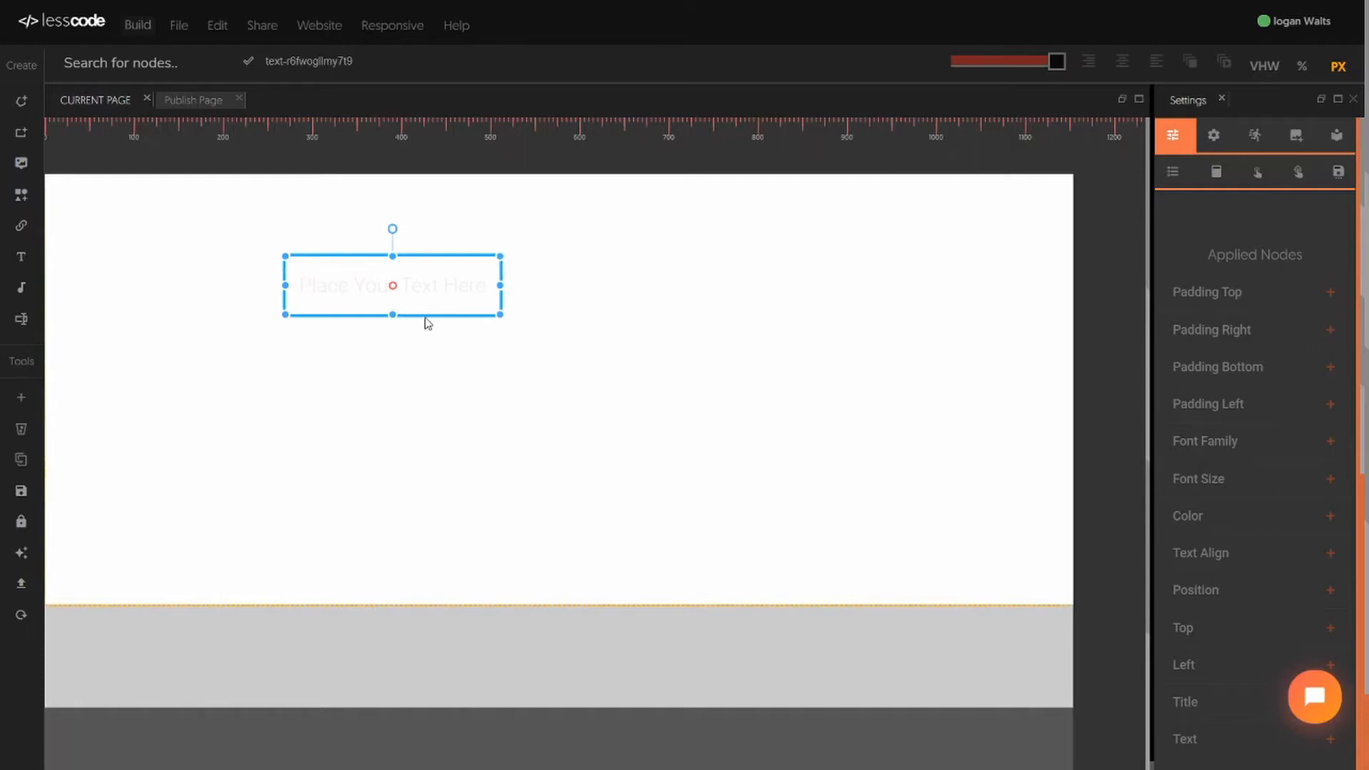
pyautogui.moveTo(447, 282); pyautogui.dragTo(618, 340)
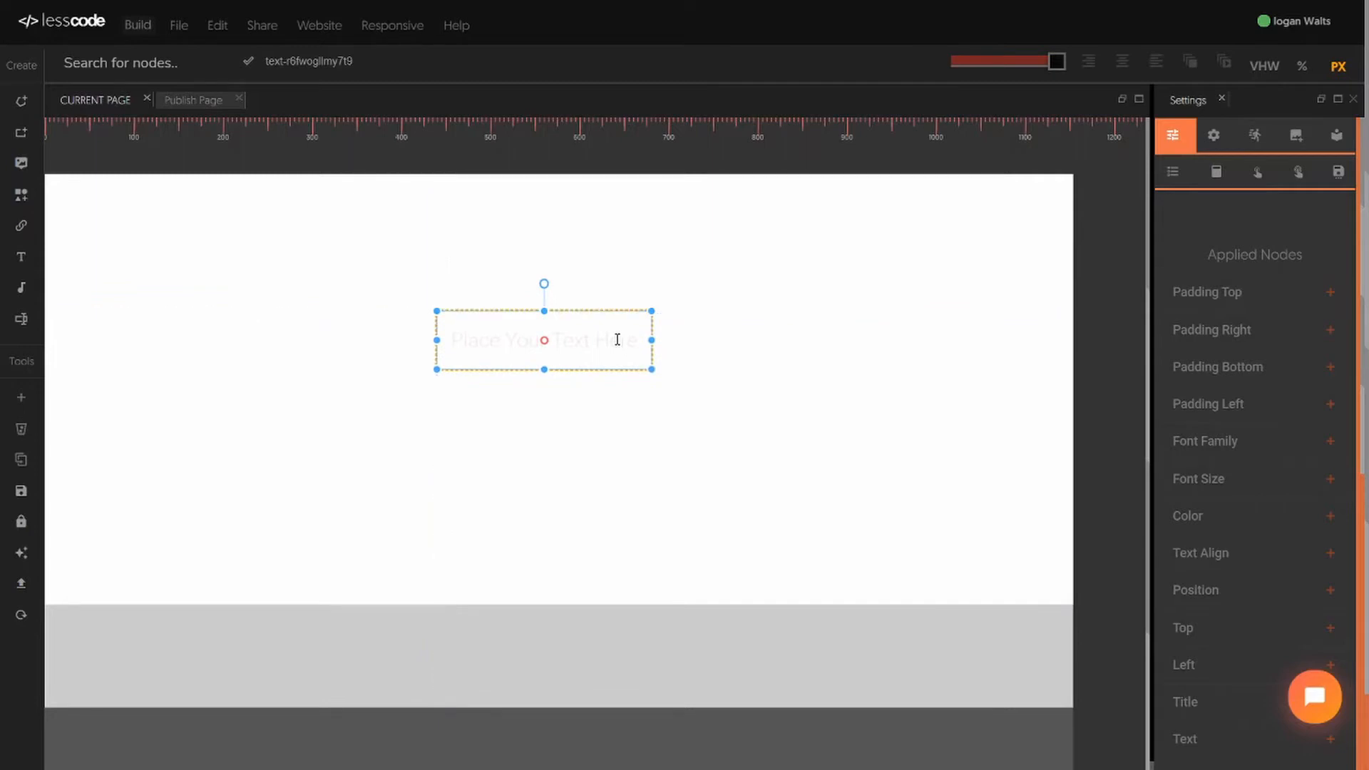
# Step: Place a vertical ruler guide at the section's horizontal centre and centre the placeholder text on it
pyautogui.click(573, 597)
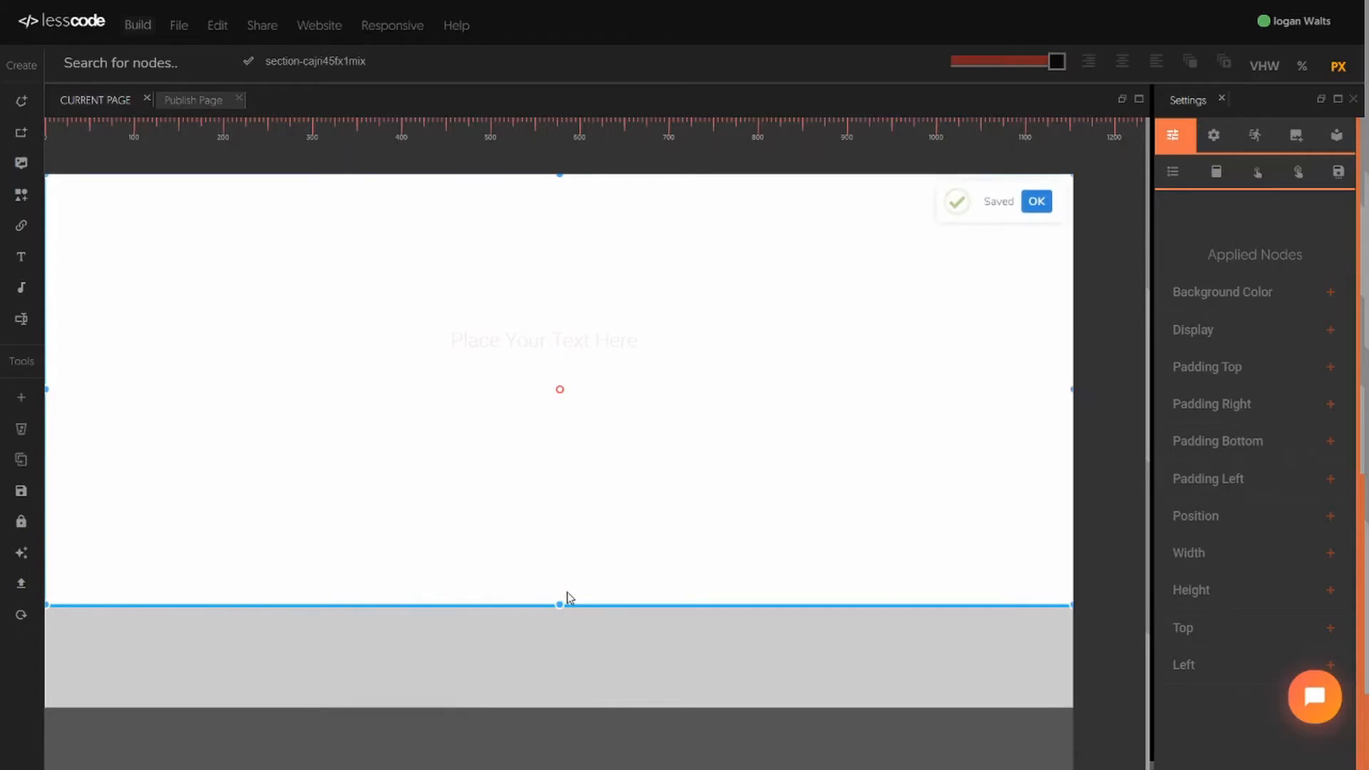
pyautogui.click(558, 121)
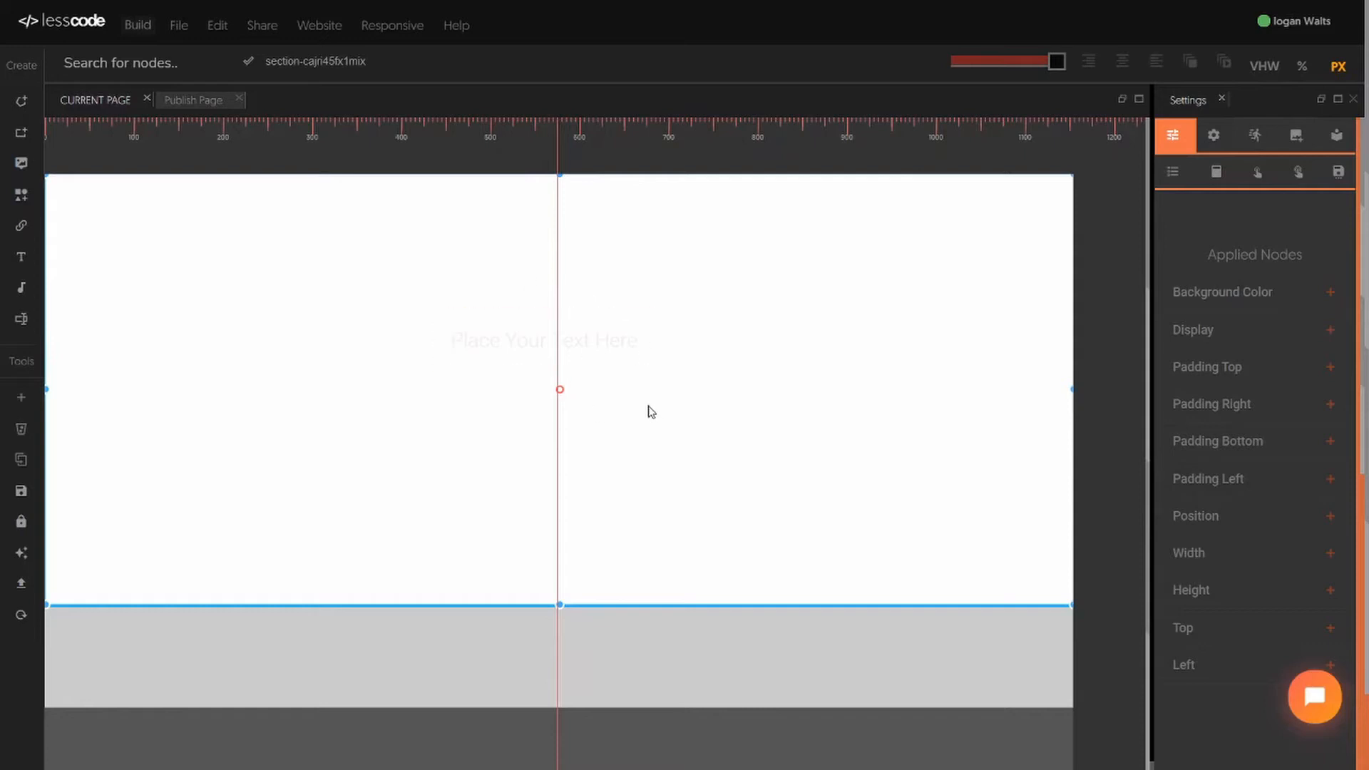
pyautogui.click(594, 330)
pyautogui.moveTo(588, 328); pyautogui.dragTo(612, 344)
pyautogui.click(738, 401)
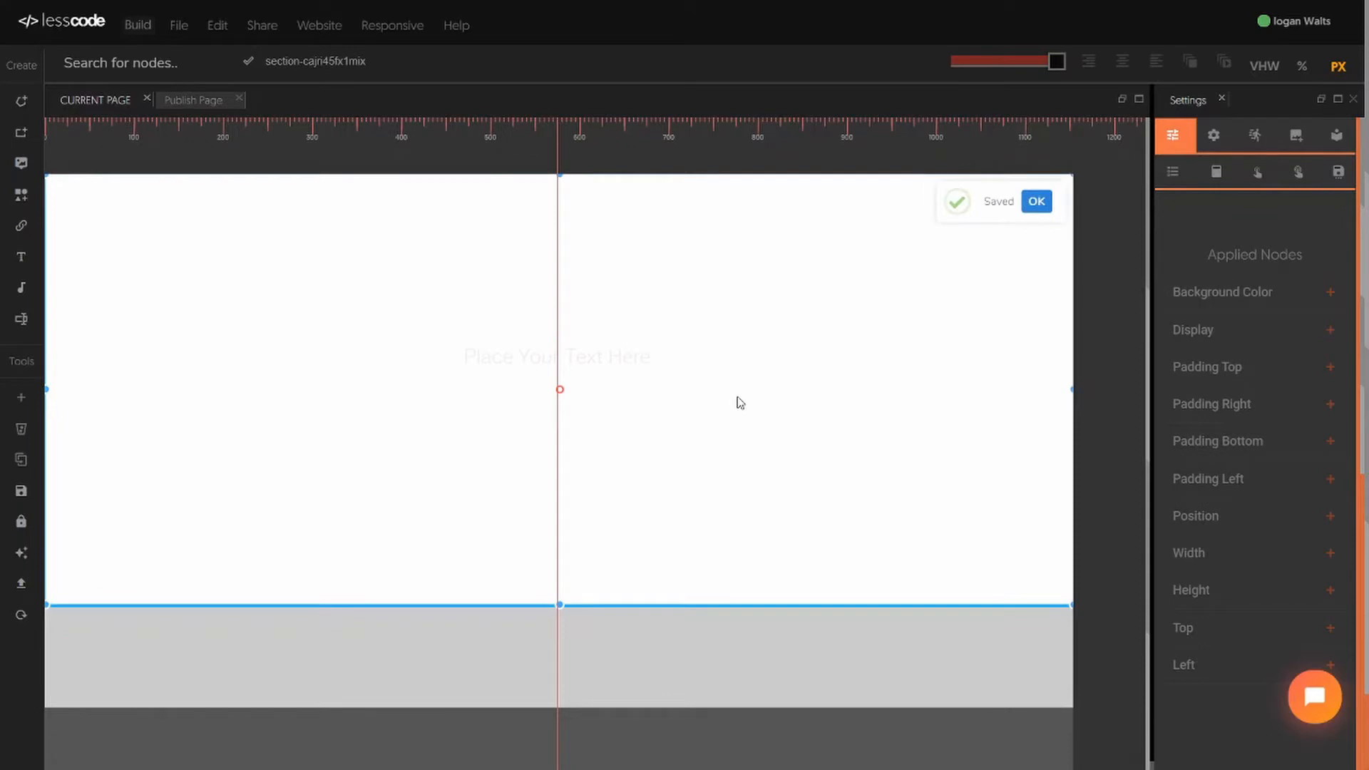
# Step: Increase the placeholder text's font size to slightly above 50 px
pyautogui.click(621, 349)
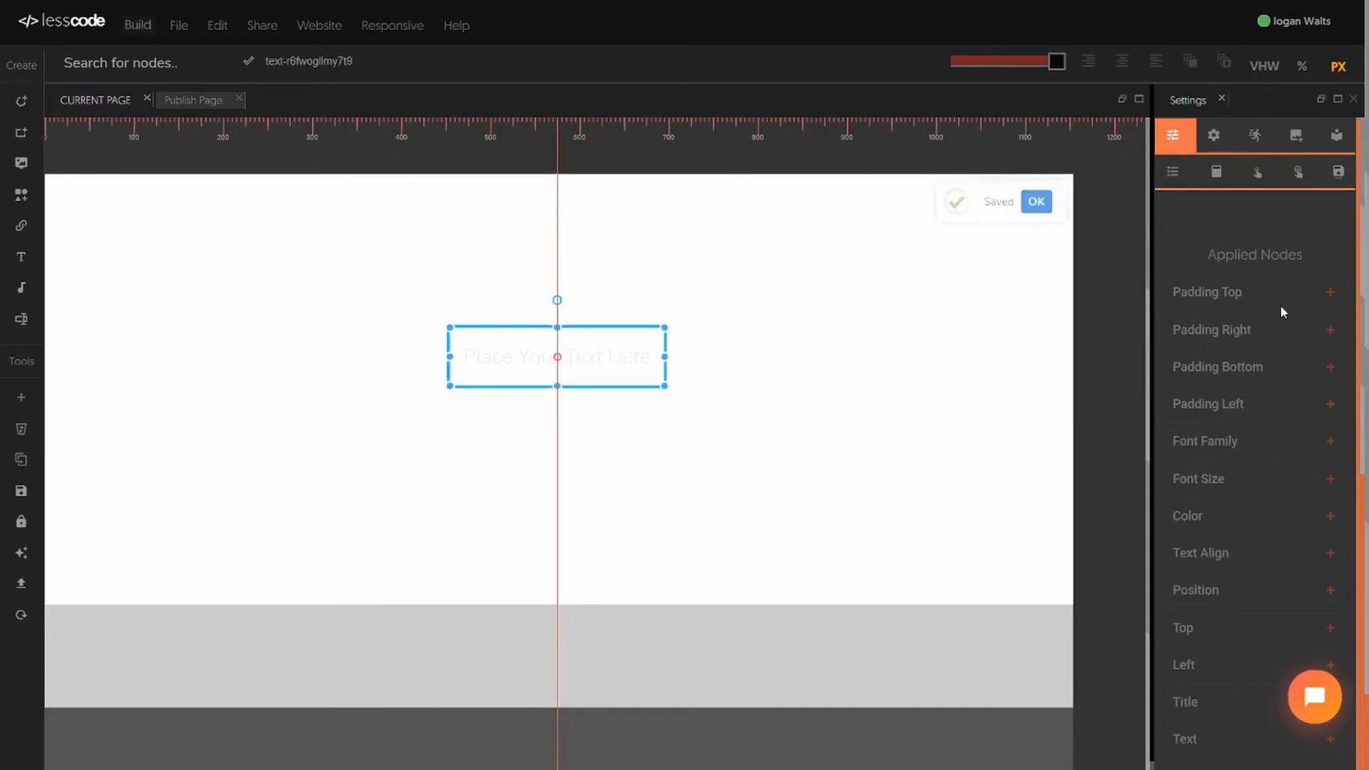
pyautogui.scroll(-4, 1280, 307)
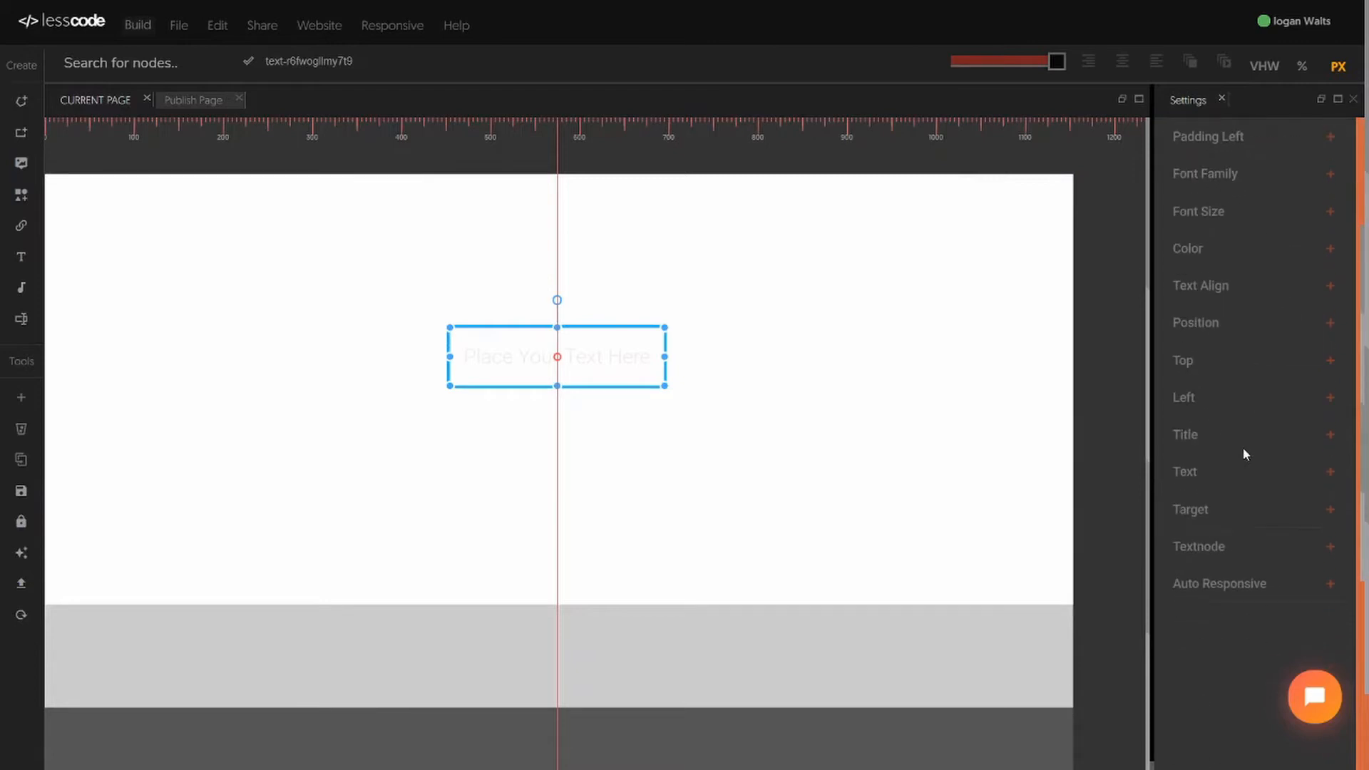
pyautogui.scroll(3, 1243, 446)
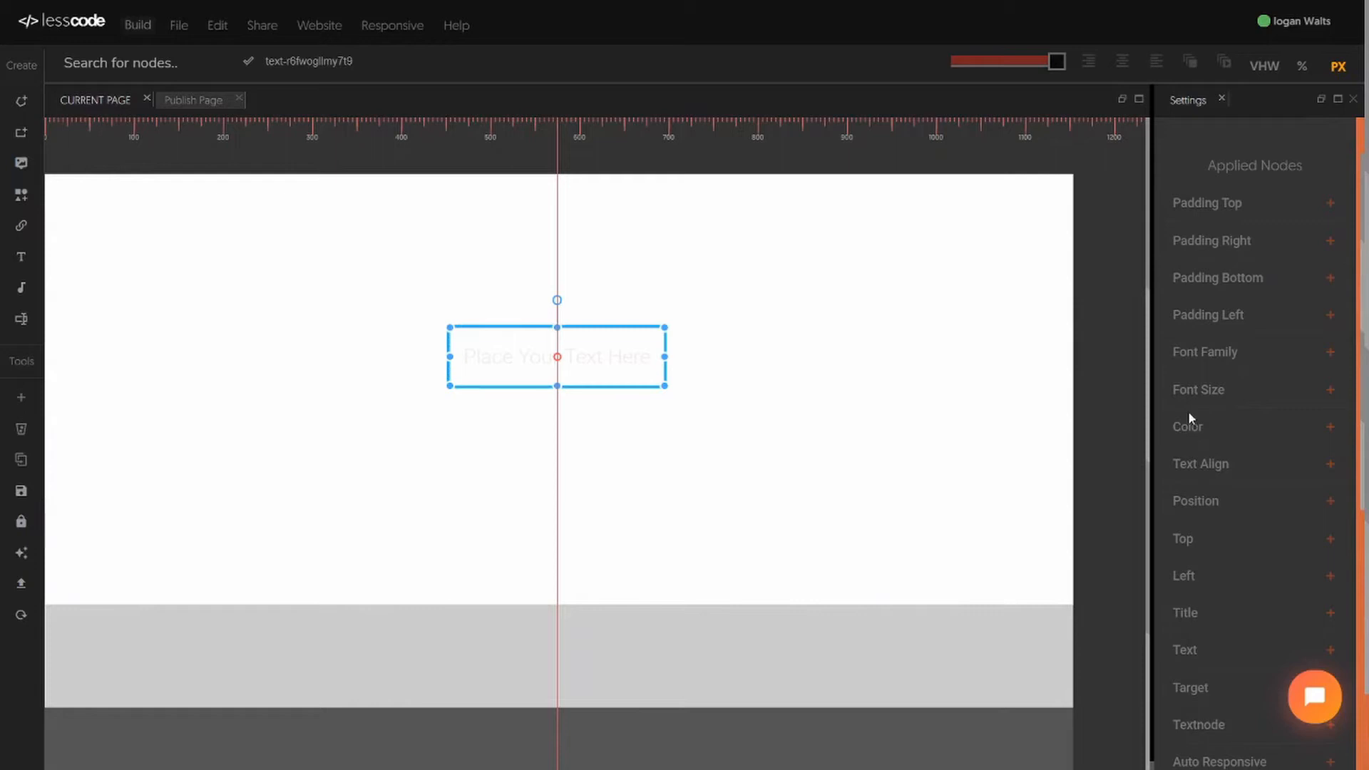
pyautogui.click(1215, 392)
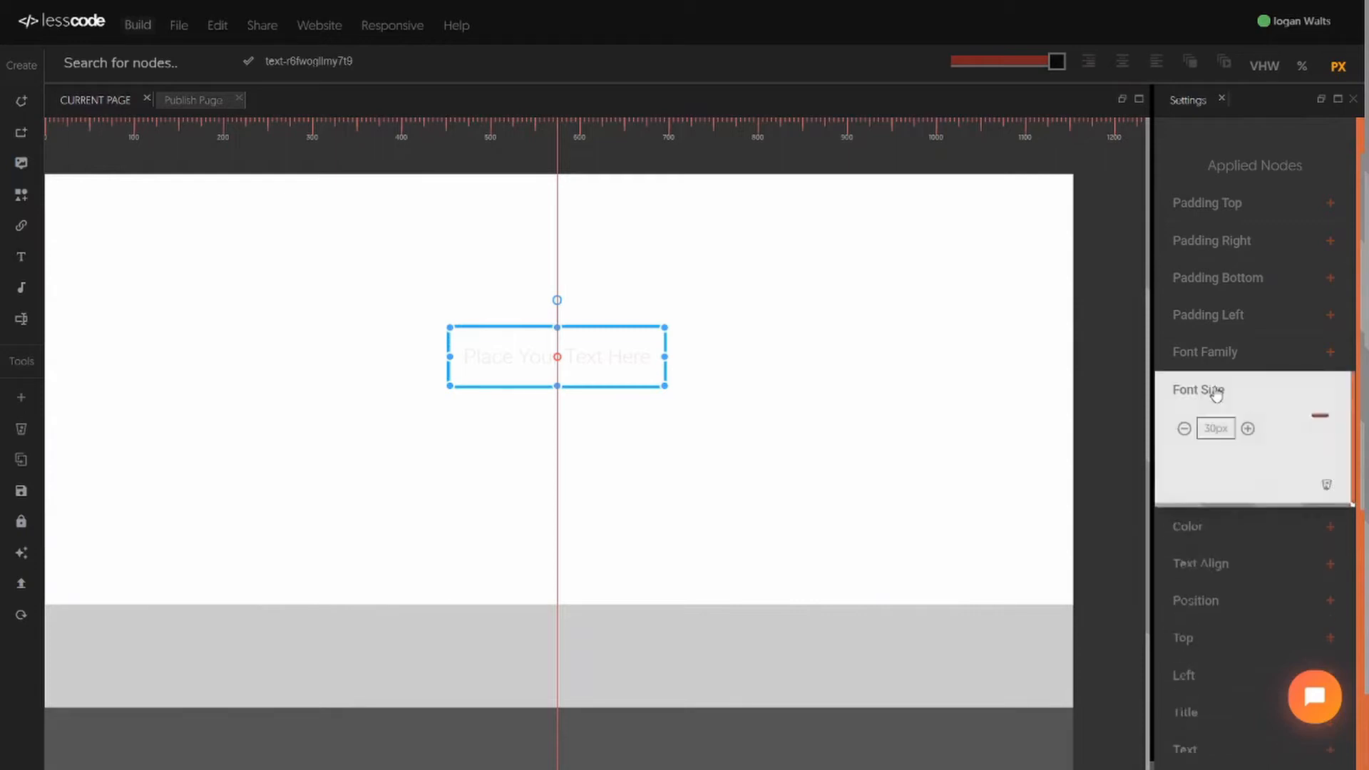
pyautogui.click(1247, 430)
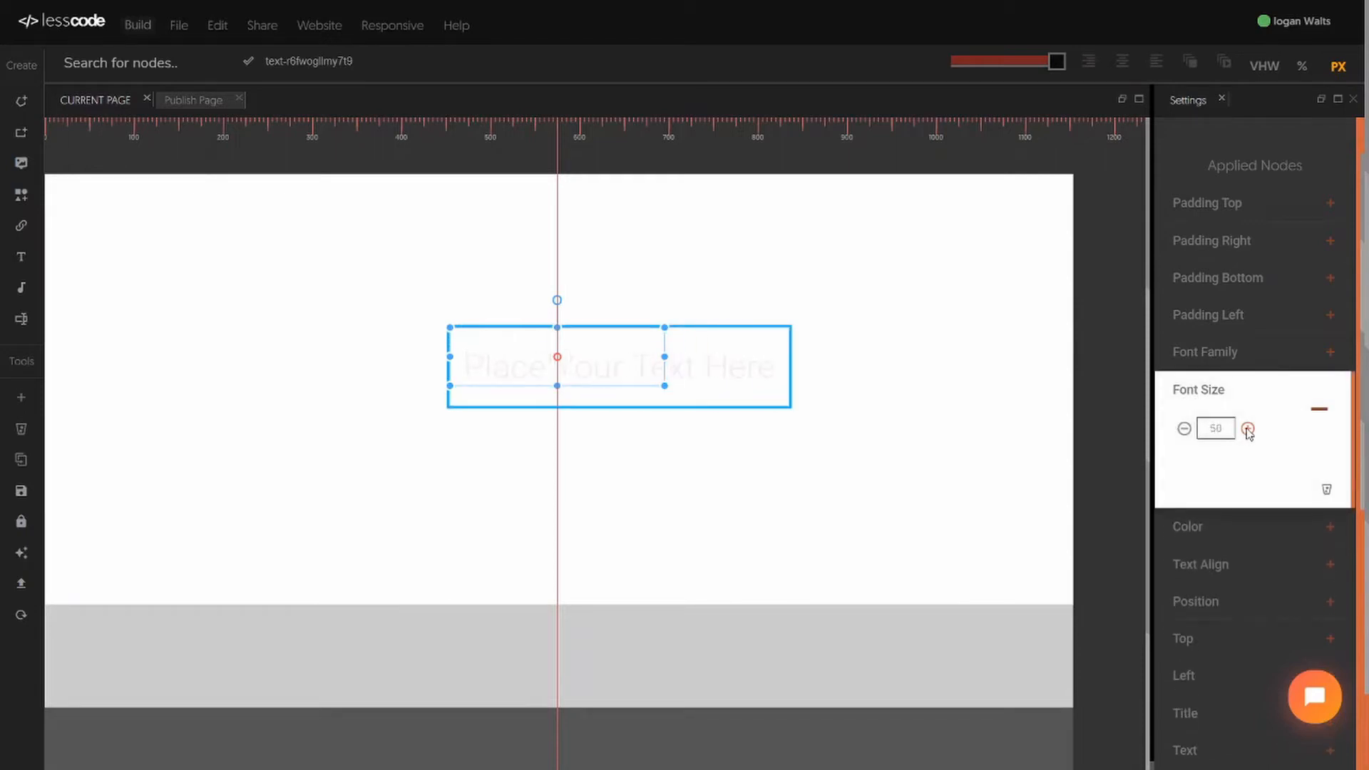
pyautogui.click(1184, 429)
pyautogui.click(1247, 428)
pyautogui.click(1247, 429)
pyautogui.click(1203, 389)
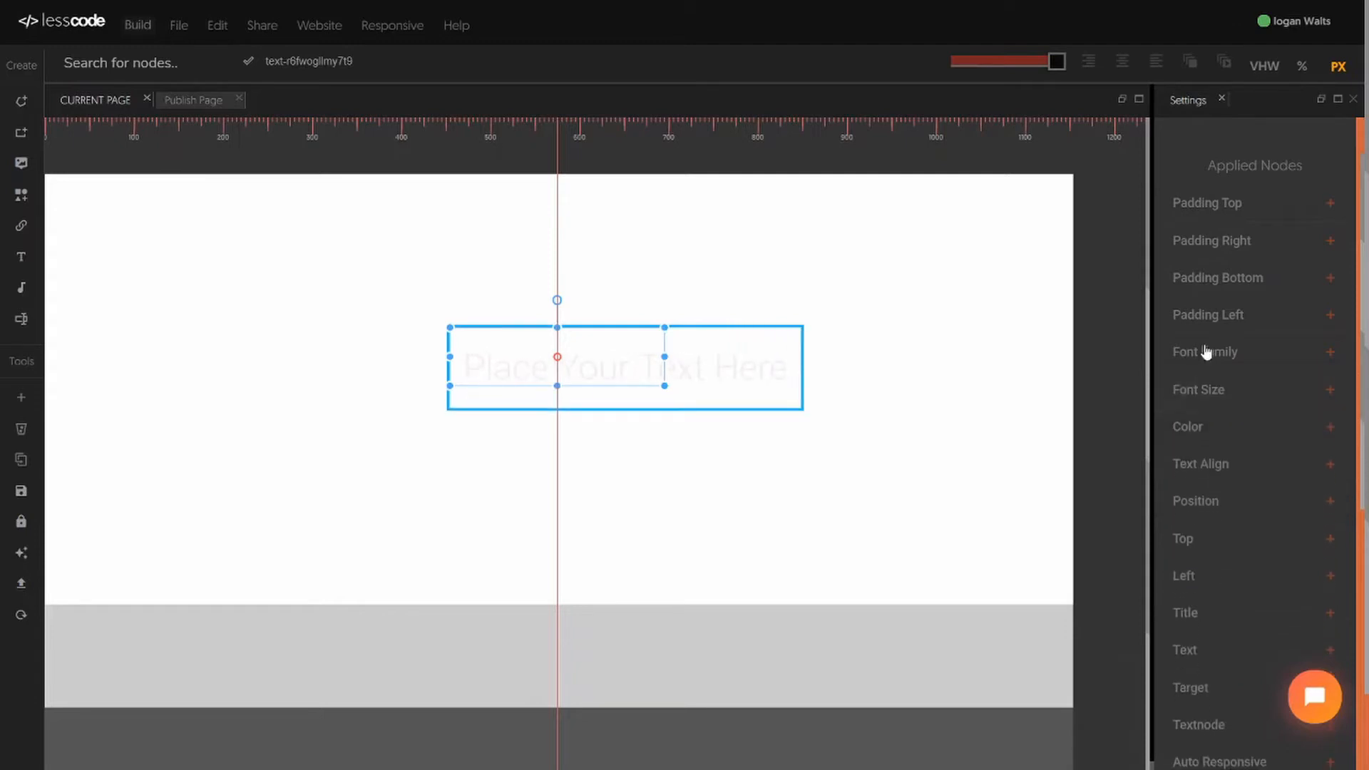
# Step: Set the placeholder text's color to near-black #1A1717
pyautogui.click(1196, 429)
pyautogui.click(1215, 460)
pyautogui.click(1217, 468)
pyautogui.moveTo(1217, 492); pyautogui.dragTo(1198, 538)
pyautogui.click(1185, 428)
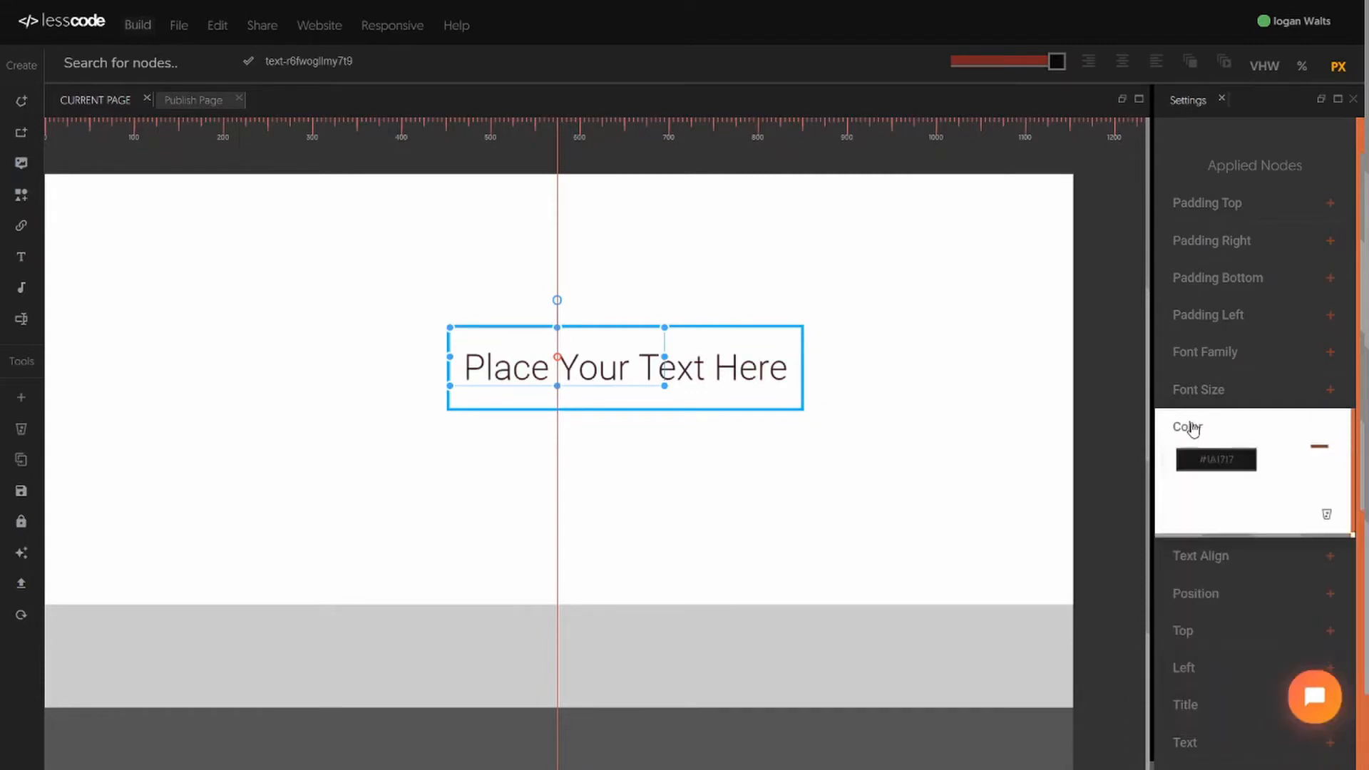
# Step: Change the placeholder text's font family to Roboto Bold
pyautogui.click(1215, 352)
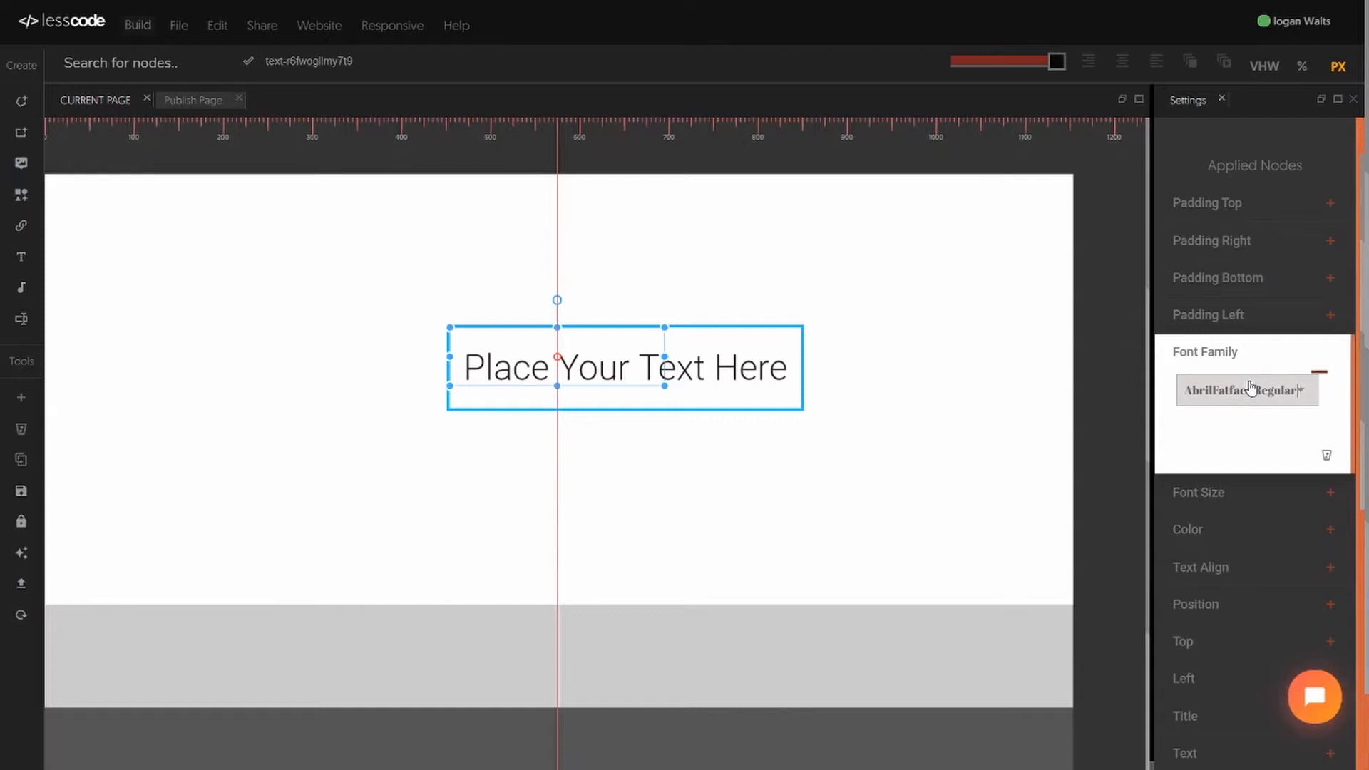
pyautogui.click(1250, 386)
pyautogui.write('robo')
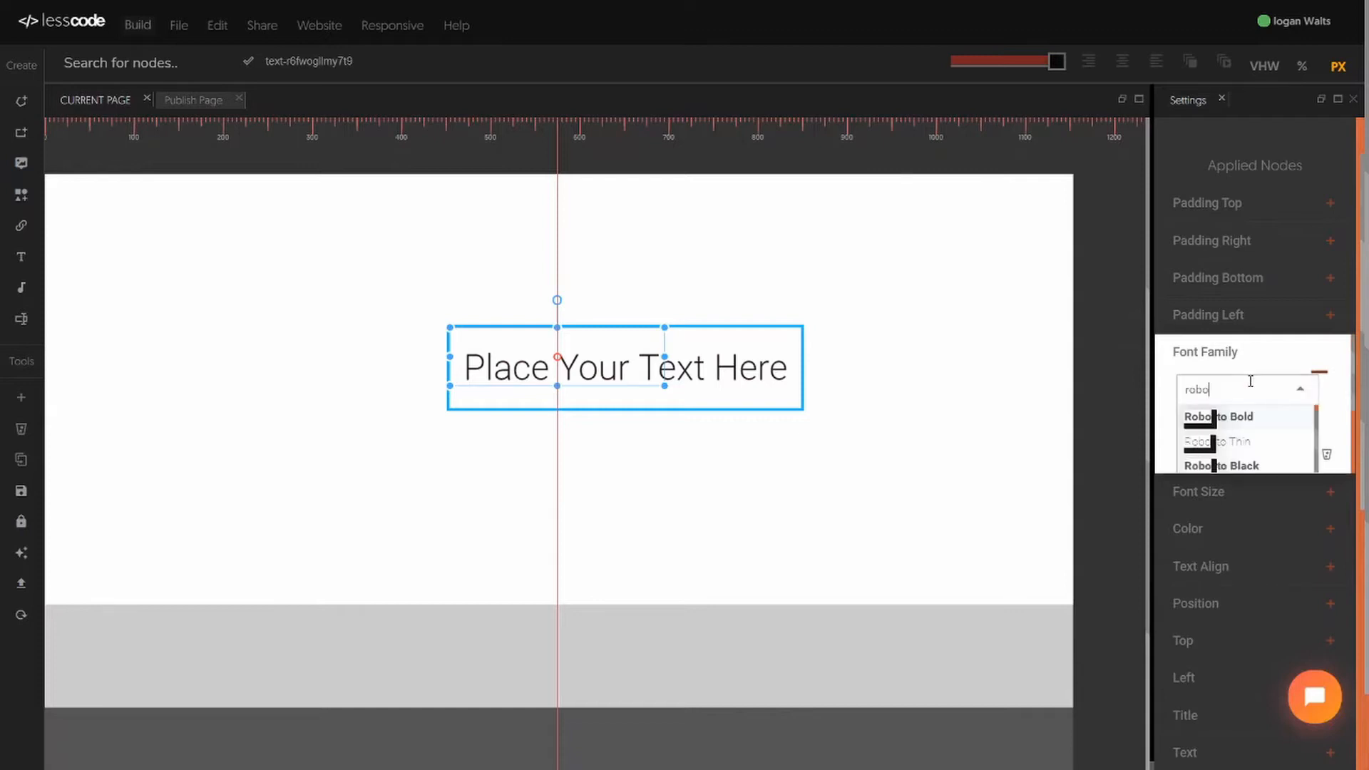
pyautogui.click(1253, 416)
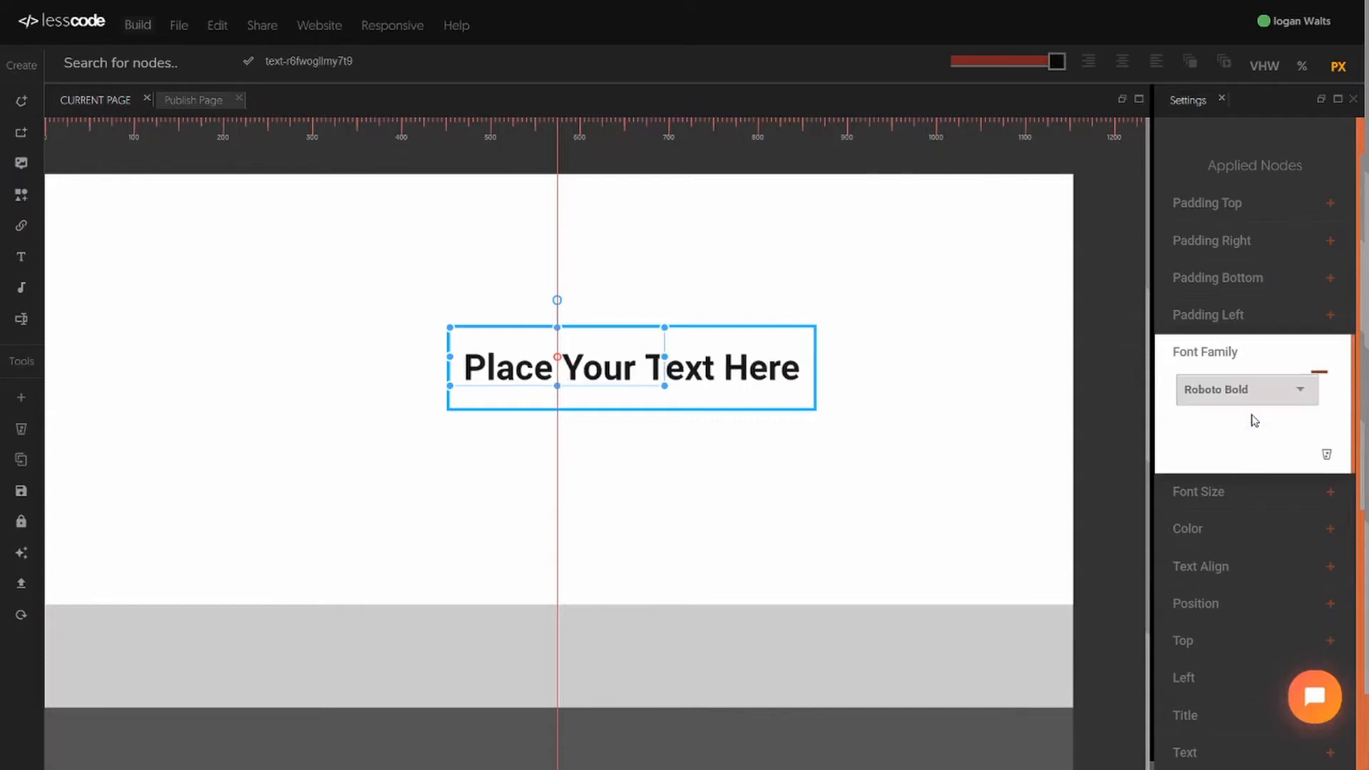
pyautogui.click(1206, 351)
# Step: Replace the placeholder text with "We are build website with Lesscode Online." and save the page
pyautogui.scroll(-2, 1209, 362)
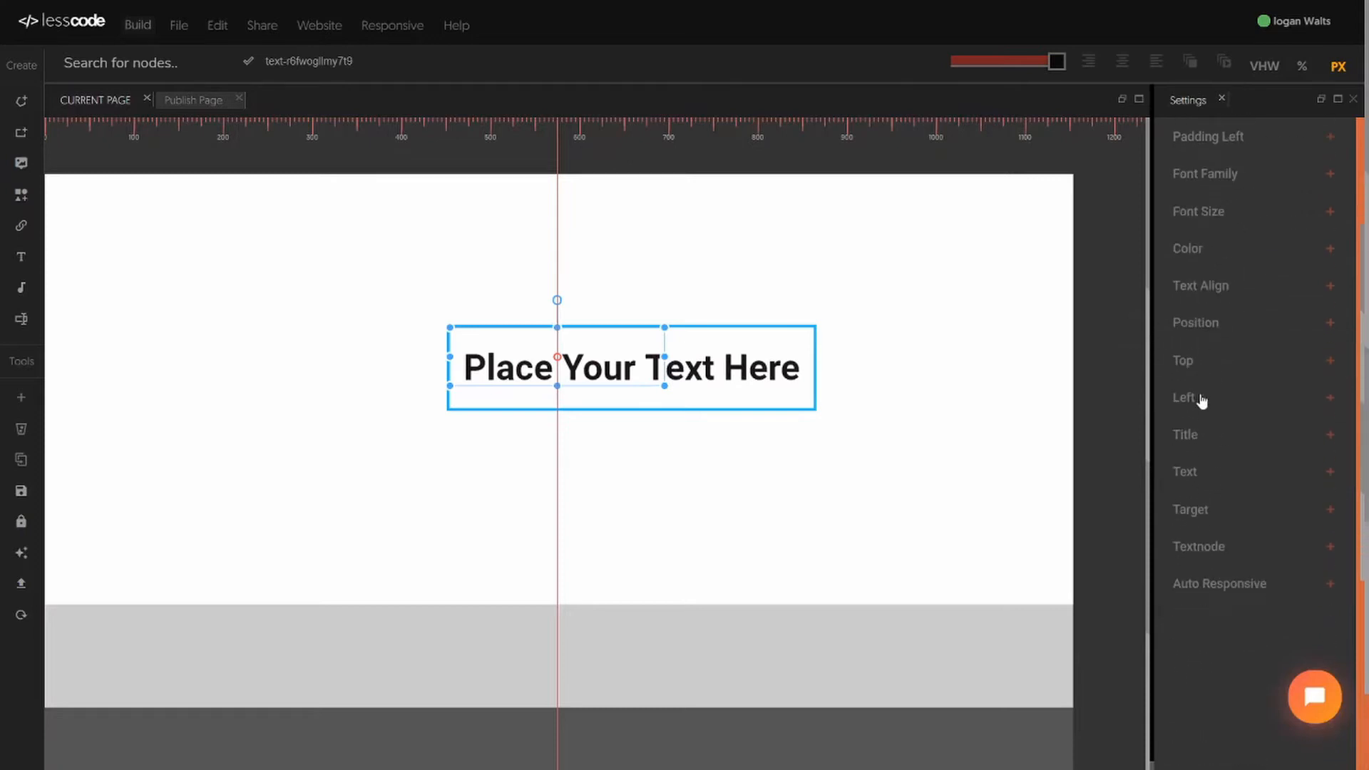
pyautogui.click(1195, 468)
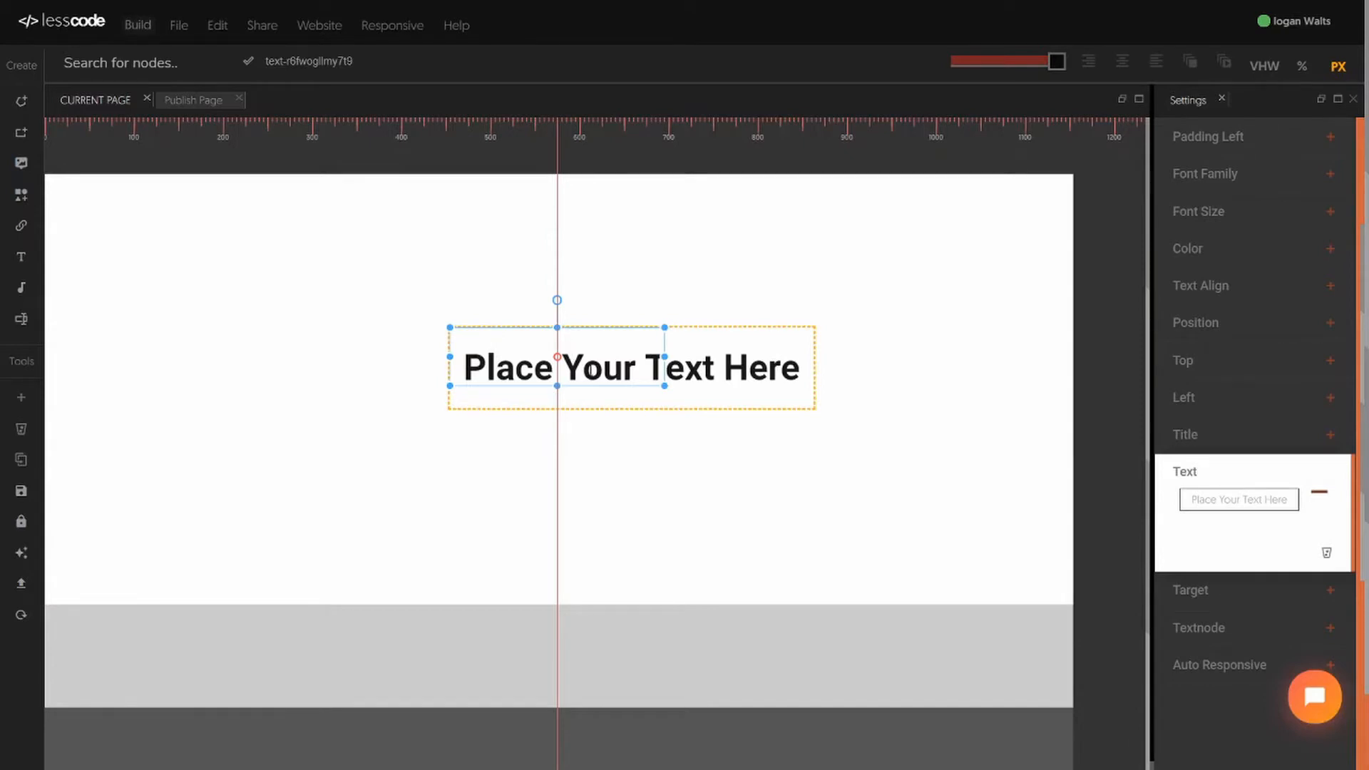
pyautogui.rightClick(589, 355)
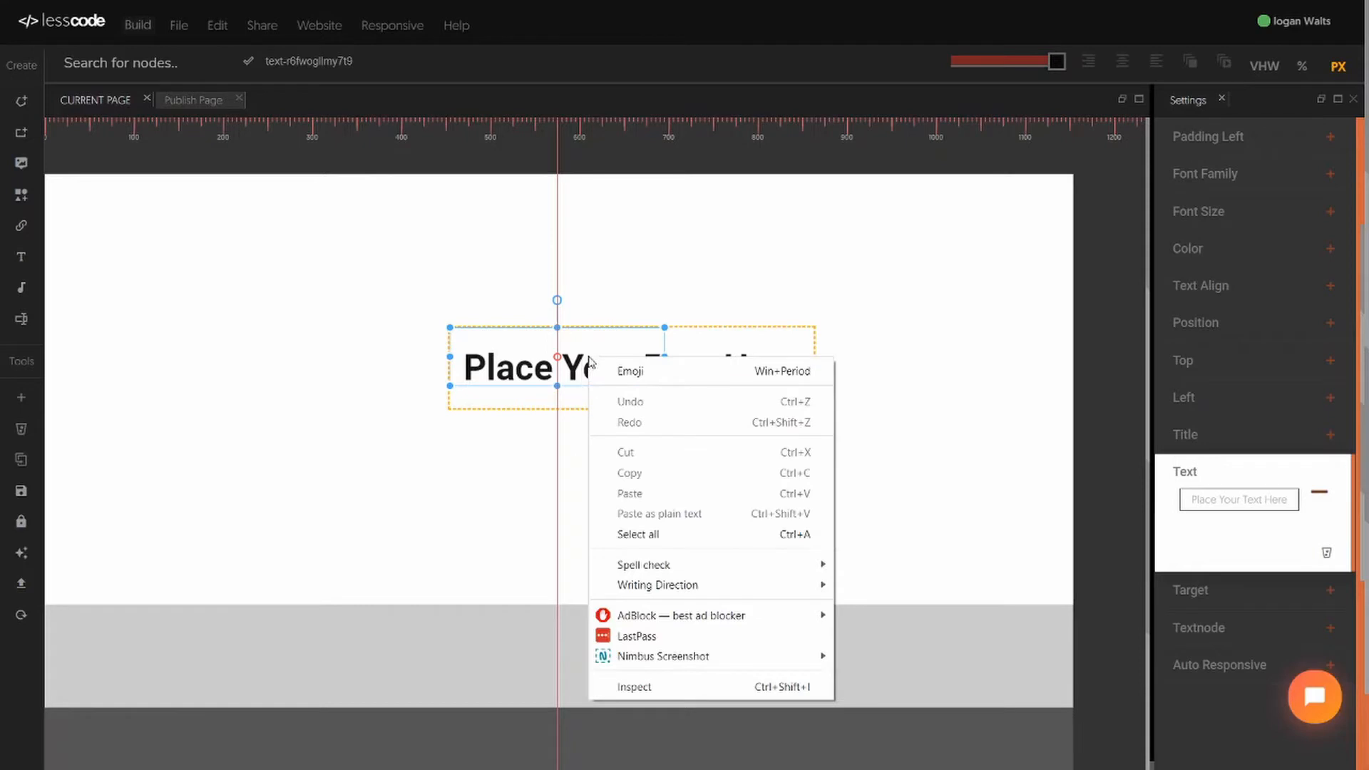
pyautogui.moveTo(589, 355); pyautogui.dragTo(574, 355)
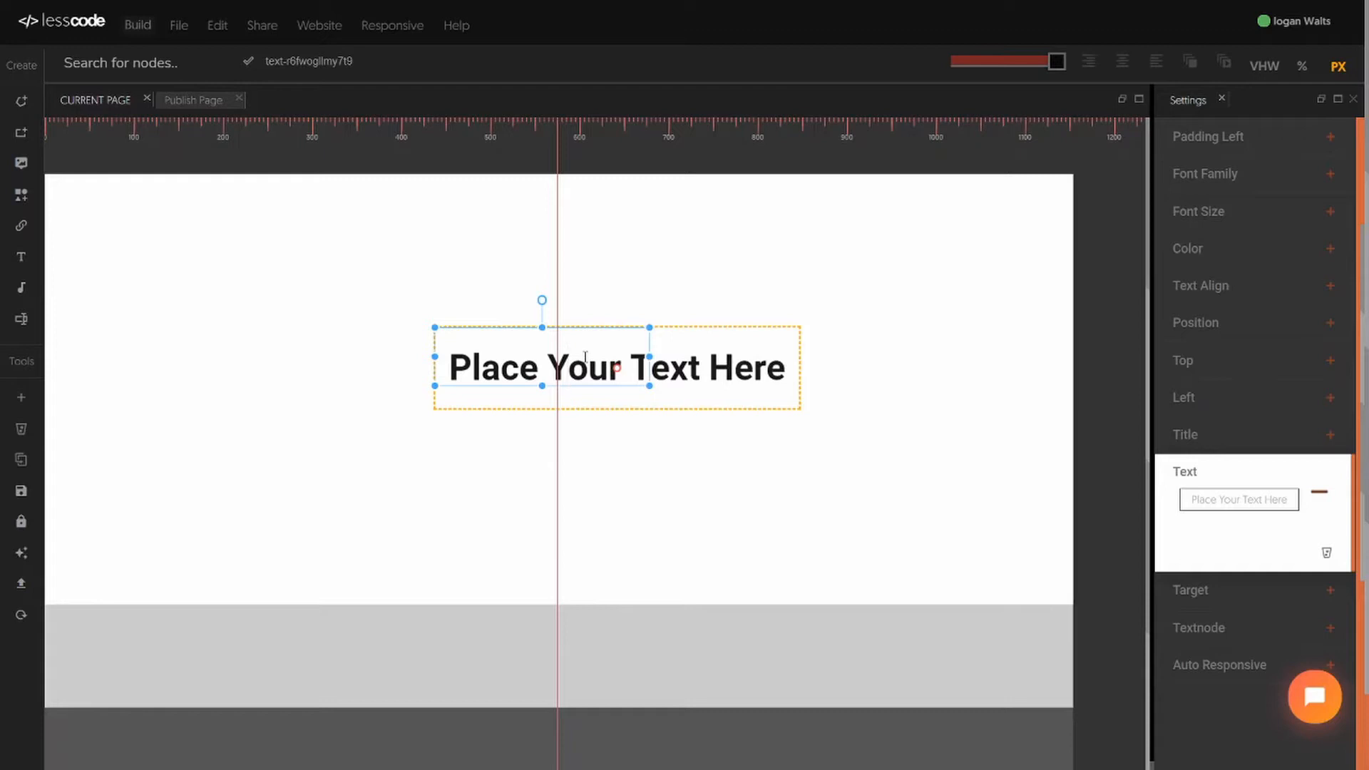
pyautogui.doubleClick(585, 356)
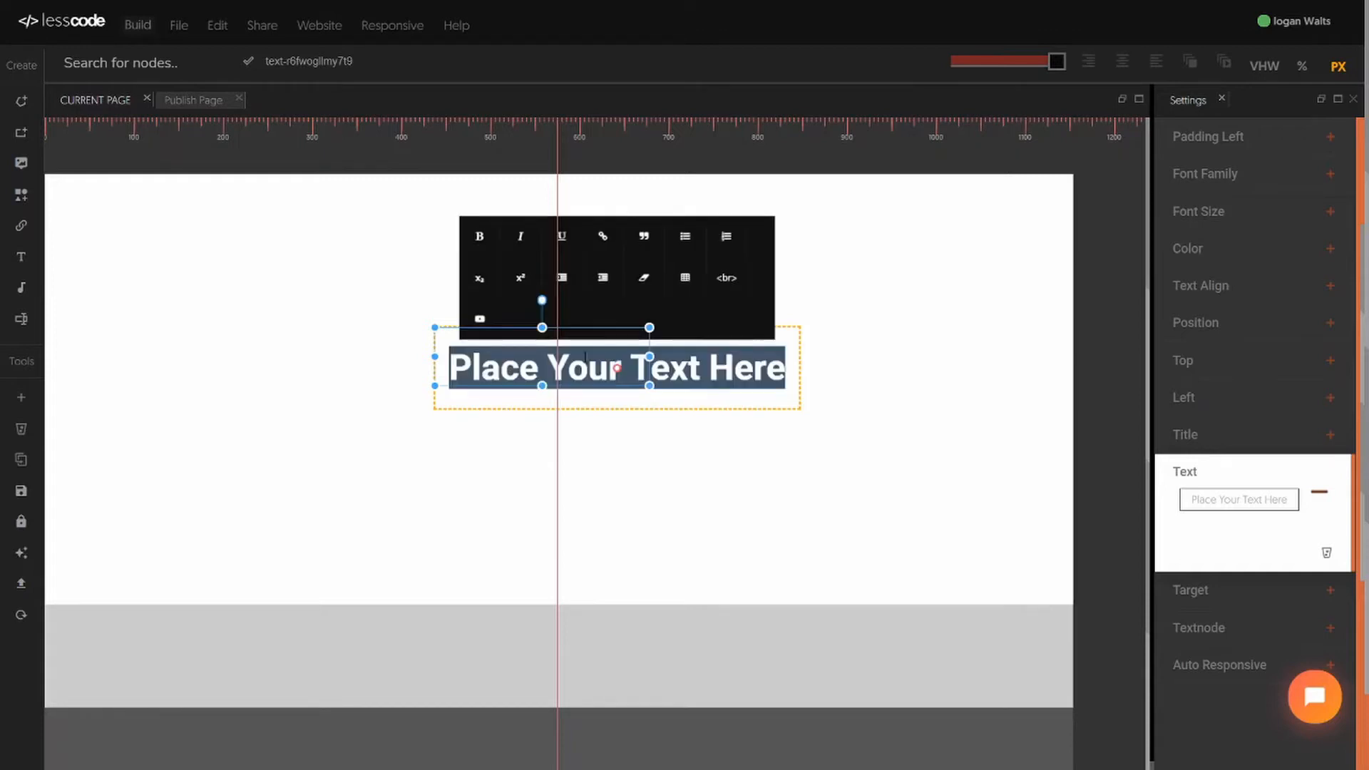
pyautogui.write('When b')
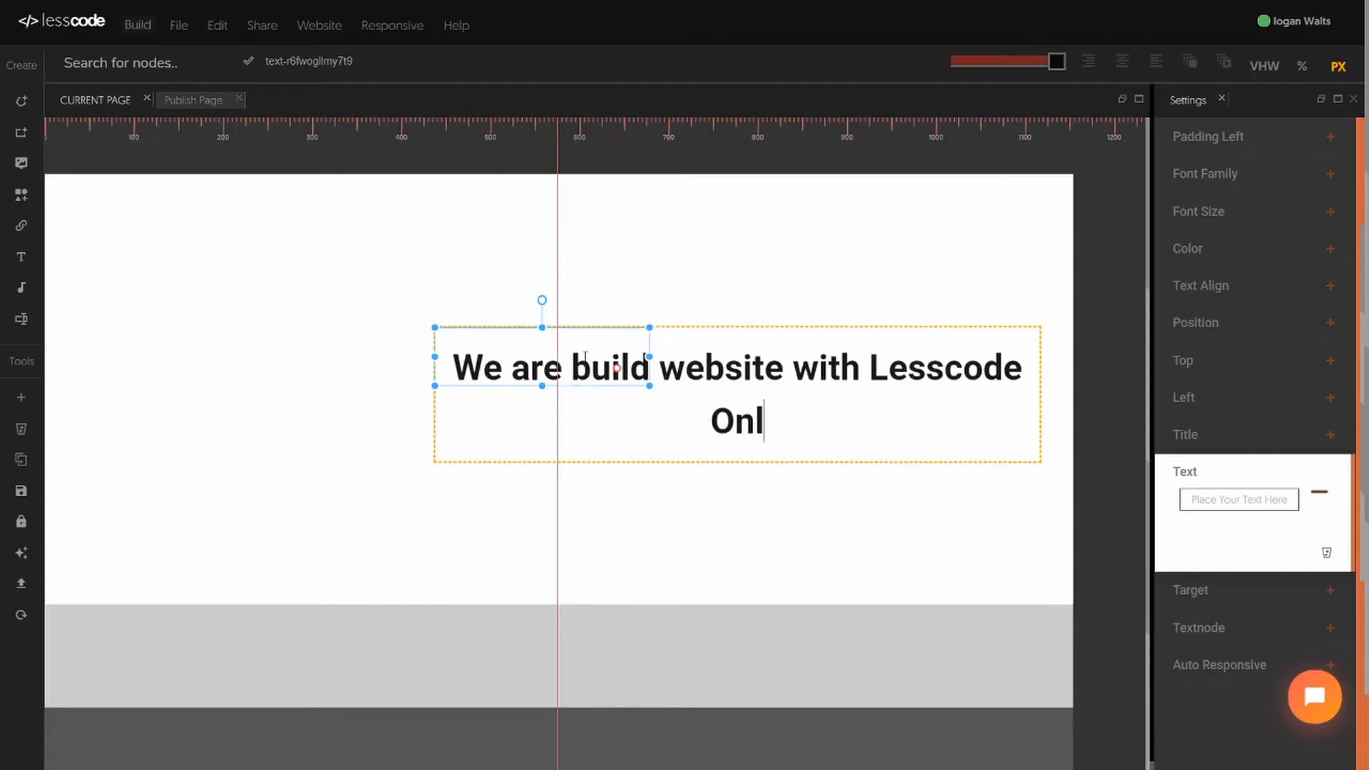
pyautogui.write('in')
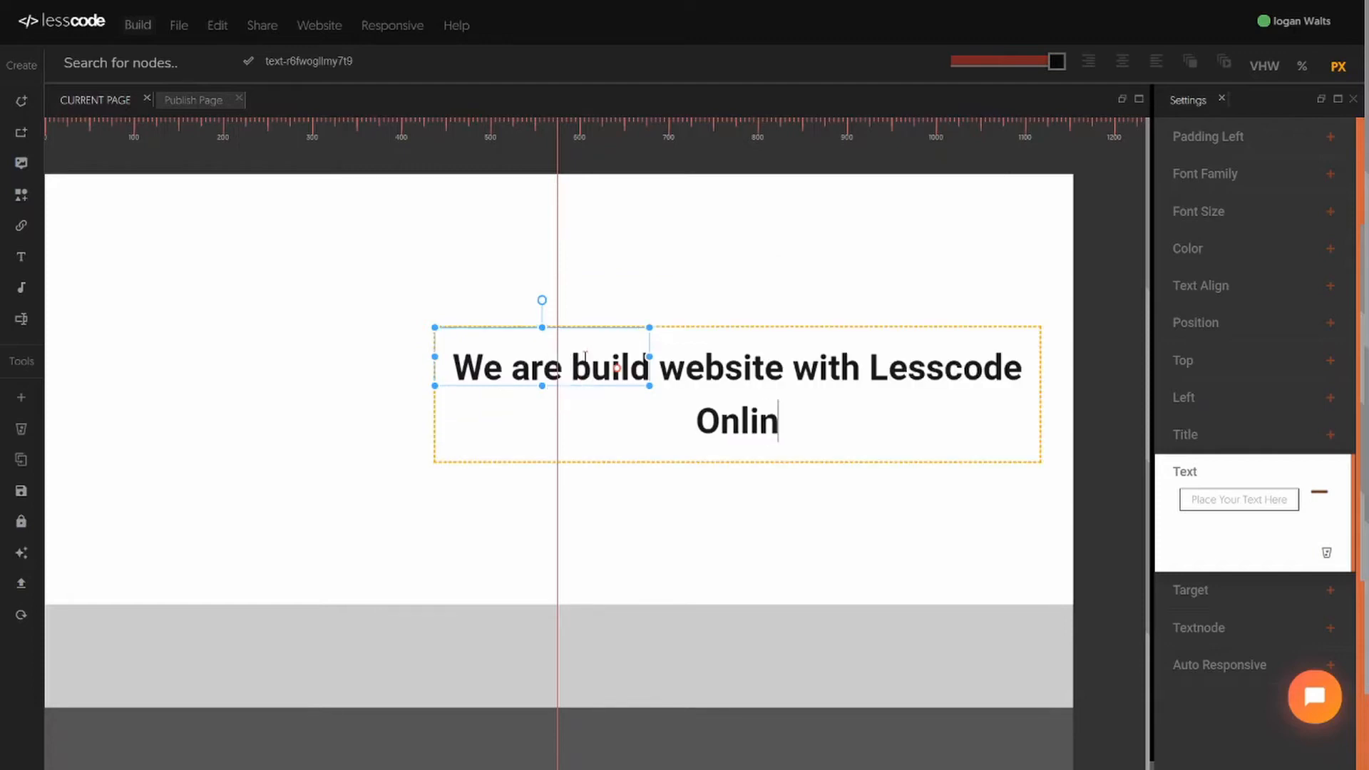
pyautogui.write('e.')
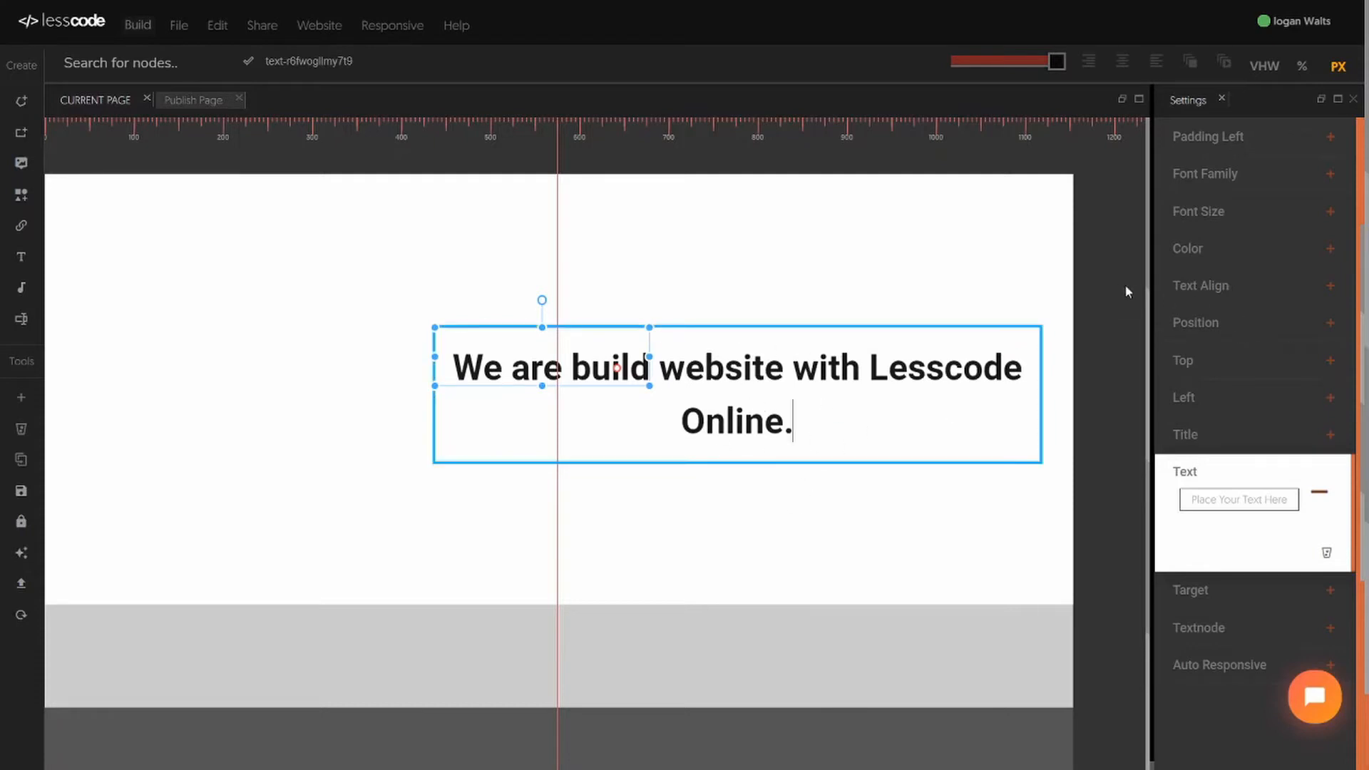
pyautogui.hotkey('ctrl', 's')
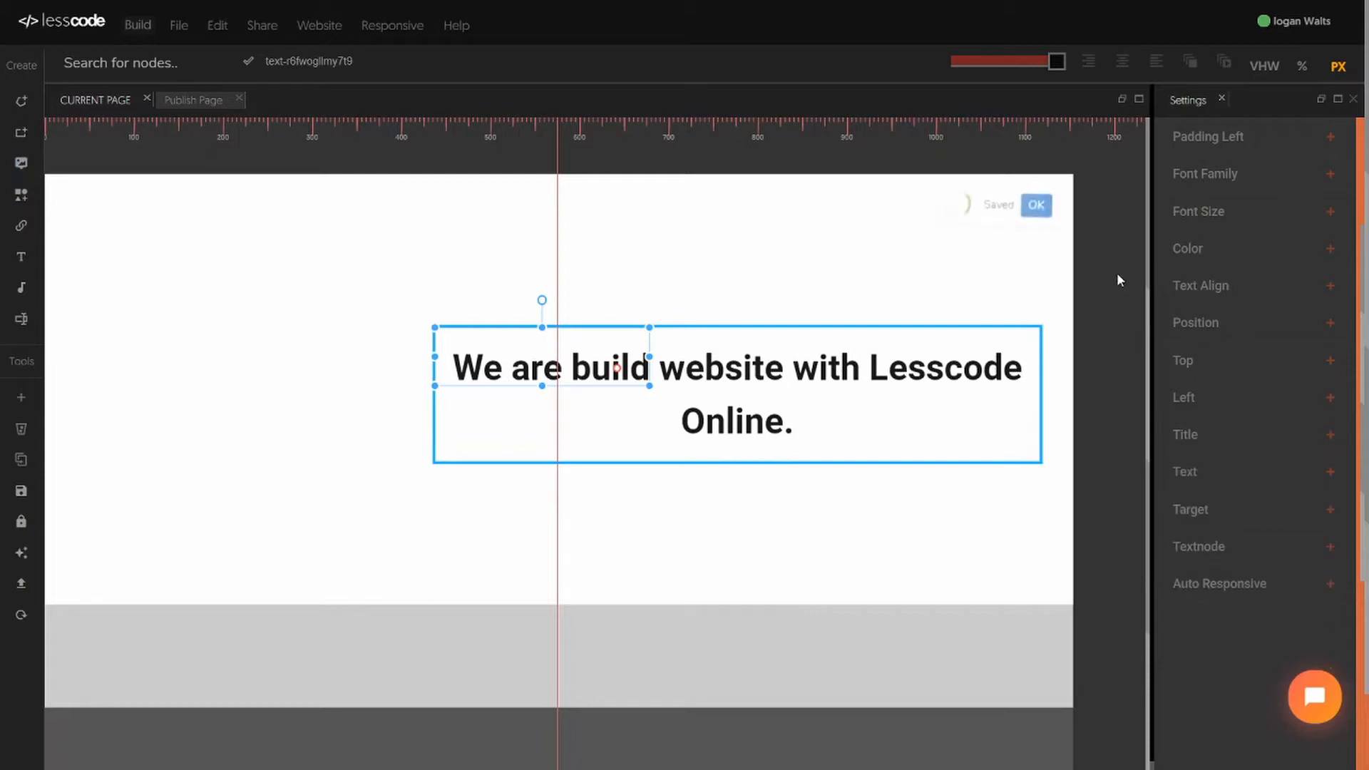
# Step: Add a second text element to the white section and centre the "We are build website" heading on the vertical guide
pyautogui.click(802, 597)
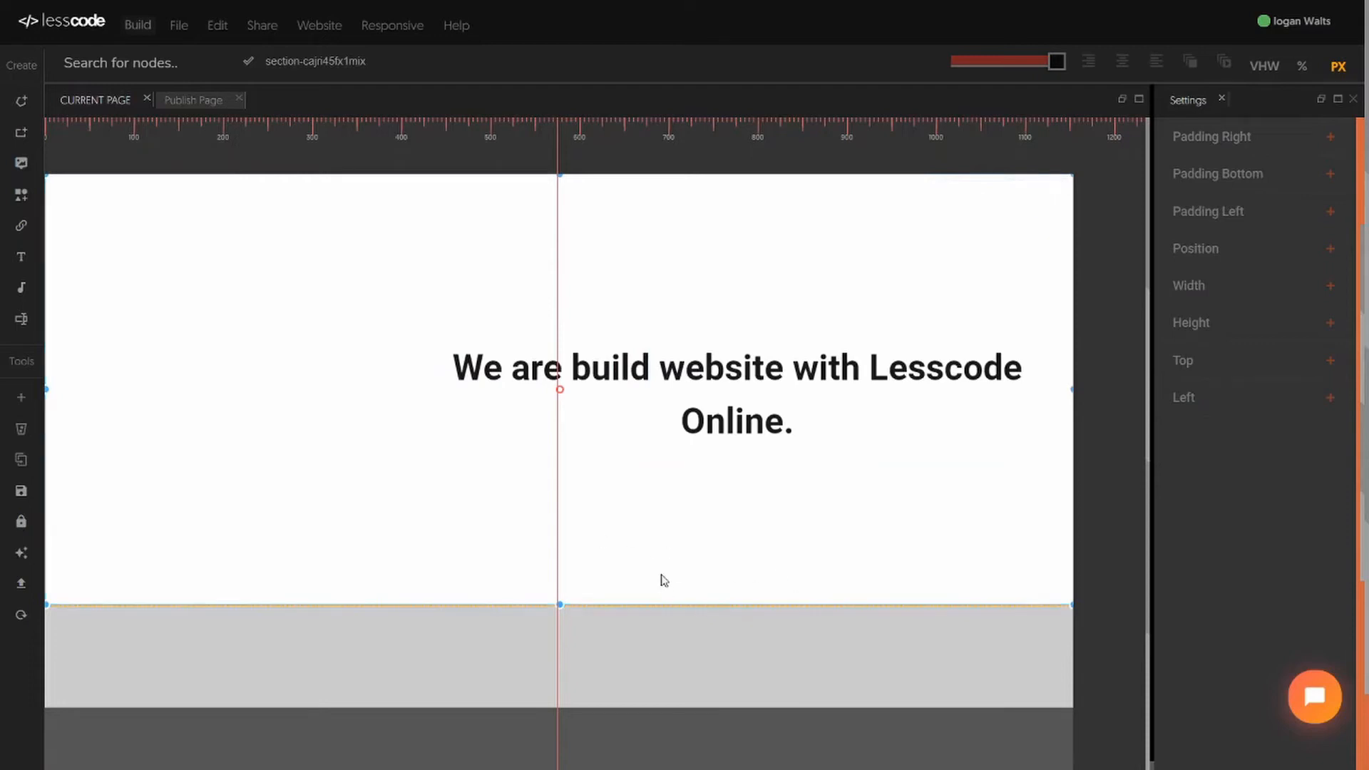
pyautogui.click(23, 258)
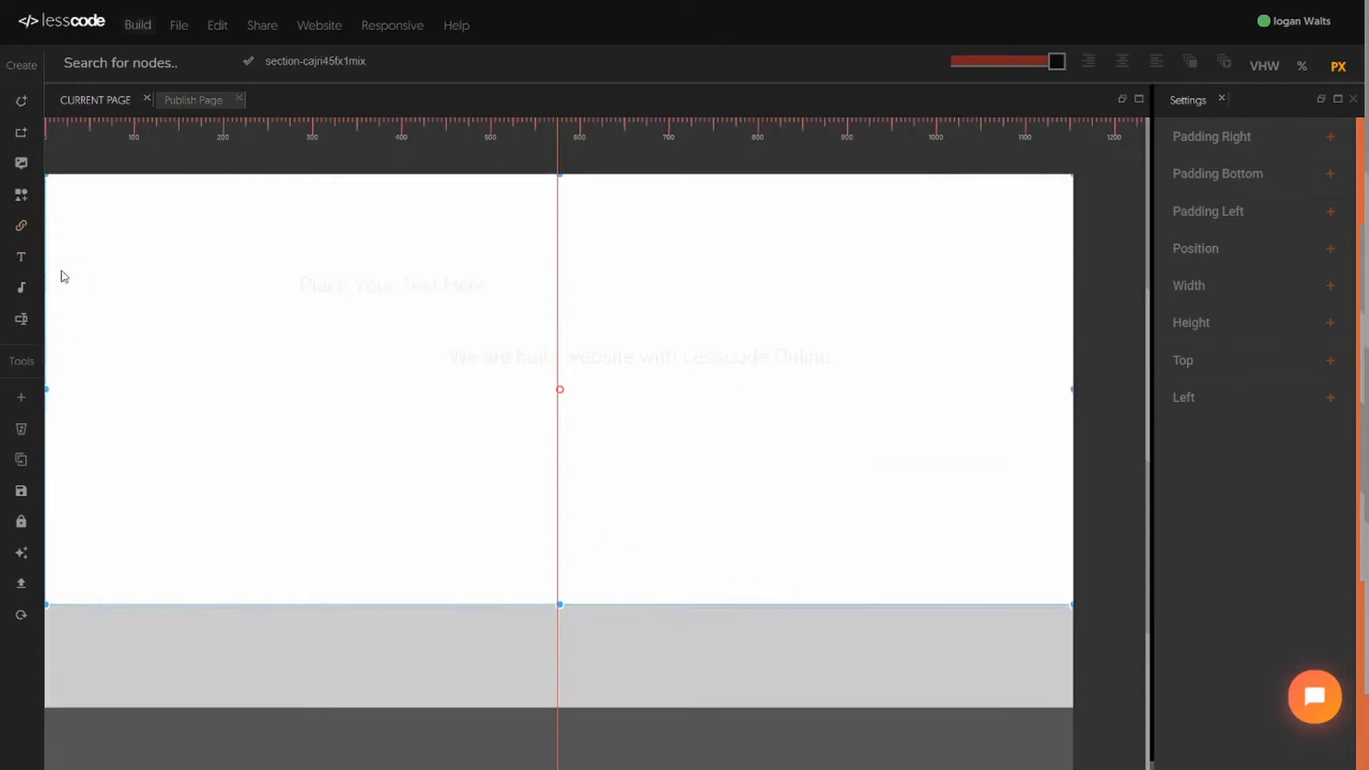
pyautogui.click(667, 354)
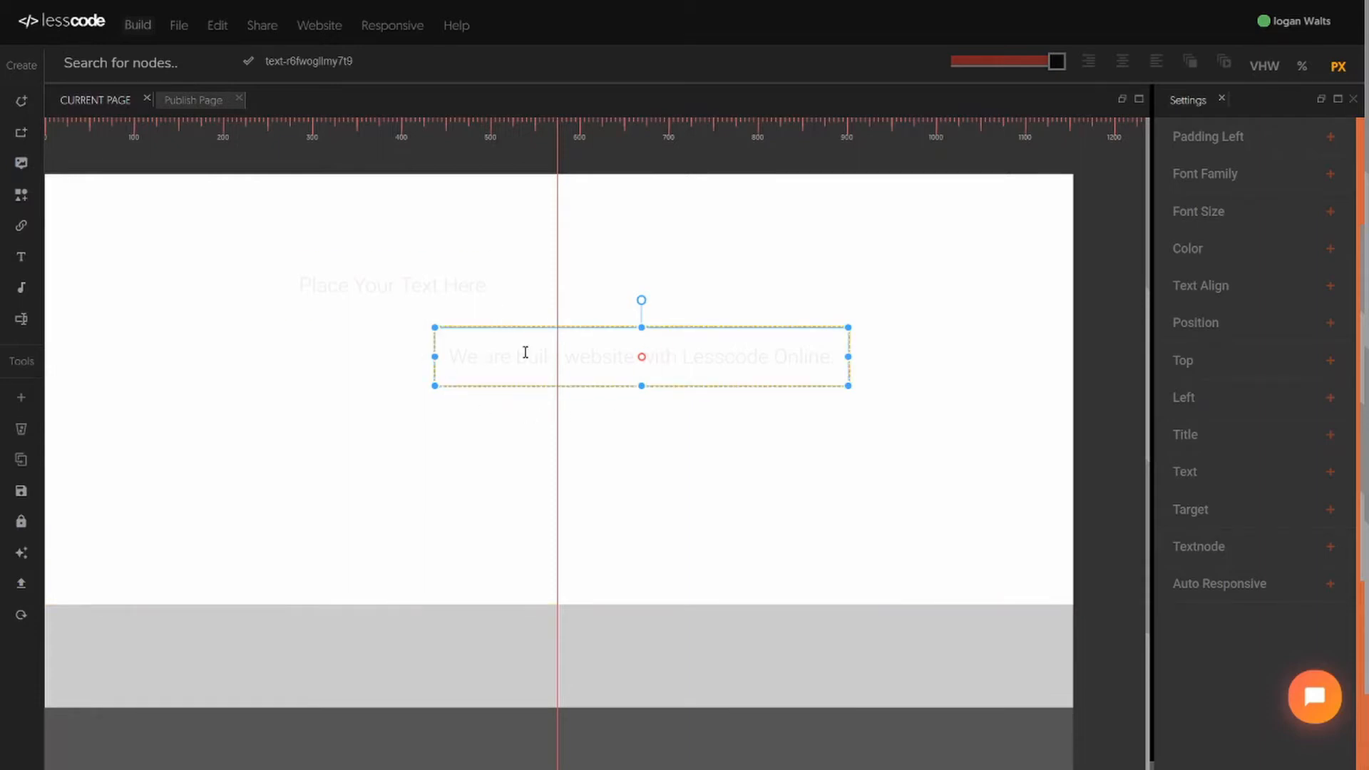
pyautogui.moveTo(526, 352); pyautogui.dragTo(440, 370)
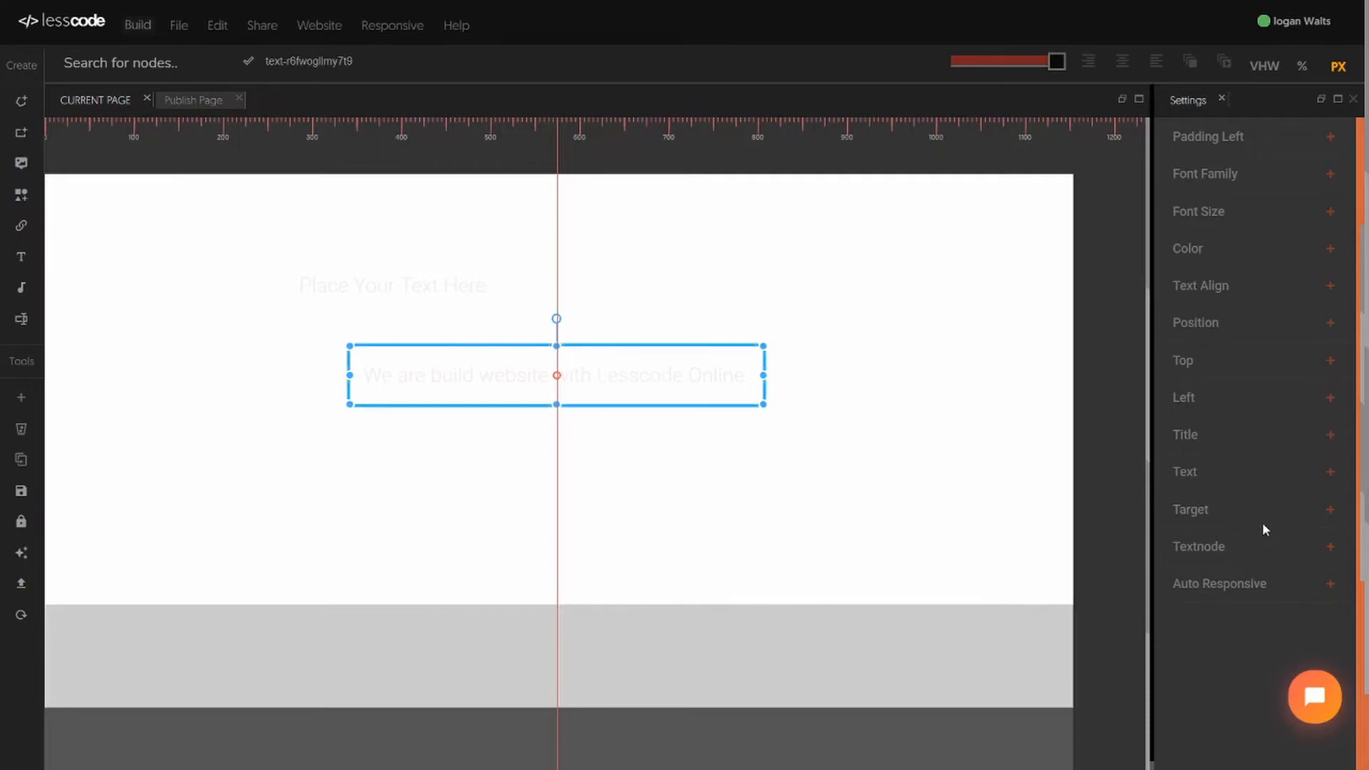
# Step: Set the heading's text color to near-black #120F0F
pyautogui.click(1197, 213)
pyautogui.click(1196, 217)
pyautogui.click(1202, 258)
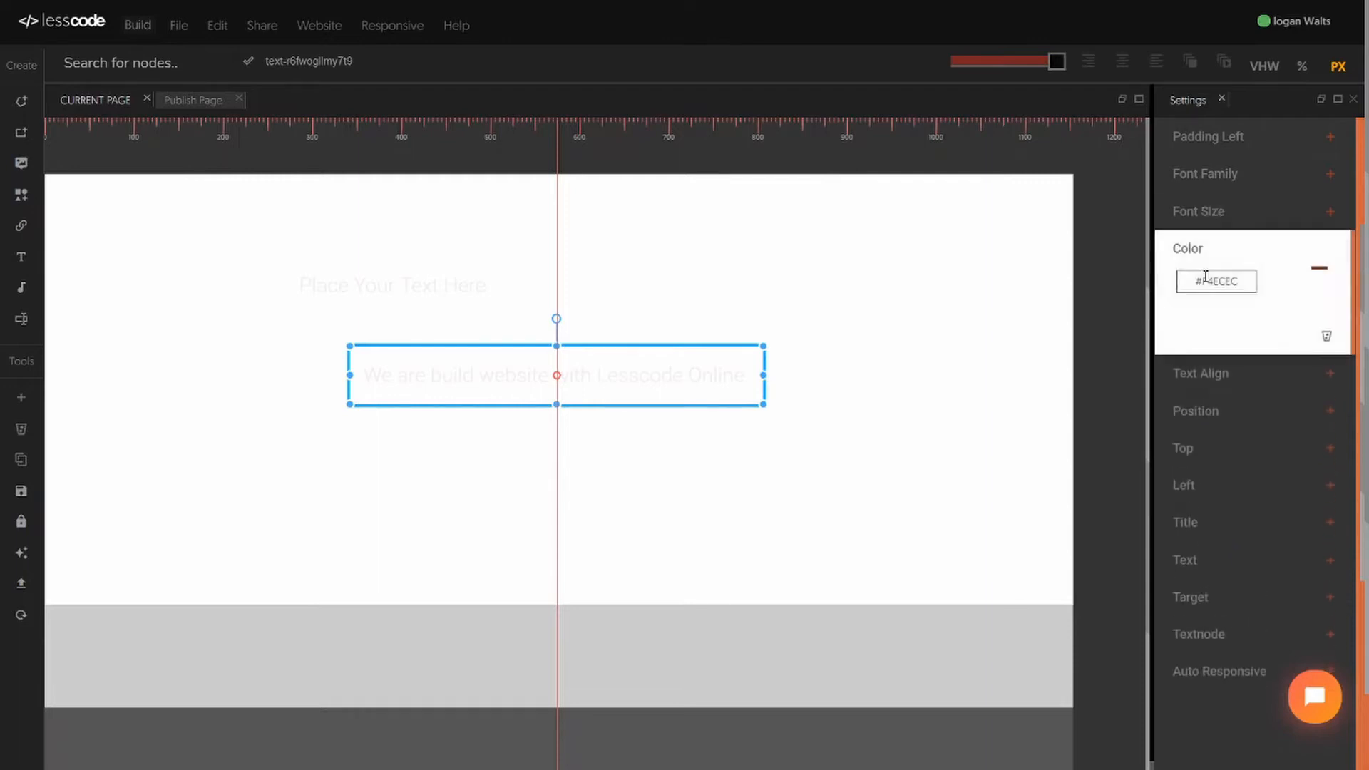
pyautogui.click(1208, 285)
pyautogui.moveTo(1216, 325); pyautogui.dragTo(1206, 374)
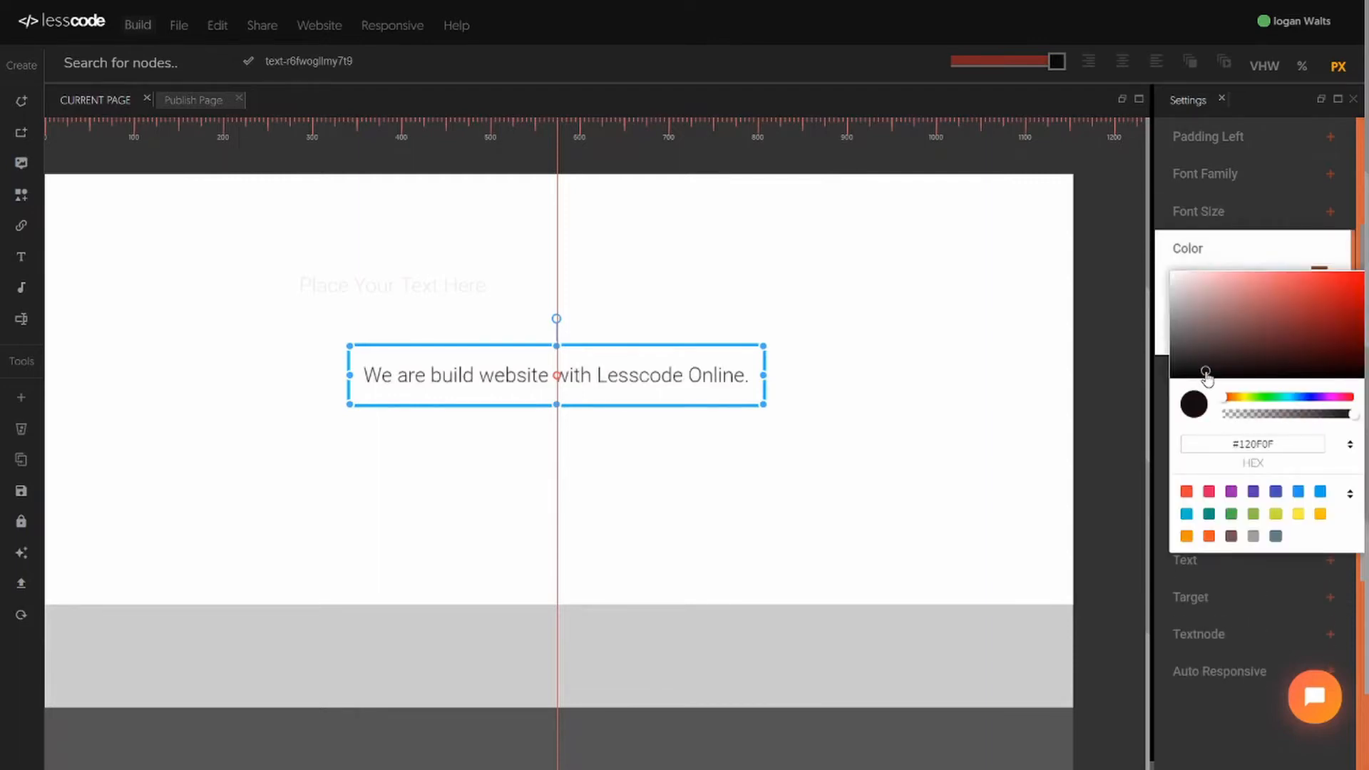
# Step: Increase the heading's font size to 52
pyautogui.click(1205, 221)
pyautogui.click(1248, 250)
pyautogui.click(1248, 250)
pyautogui.click(1248, 250)
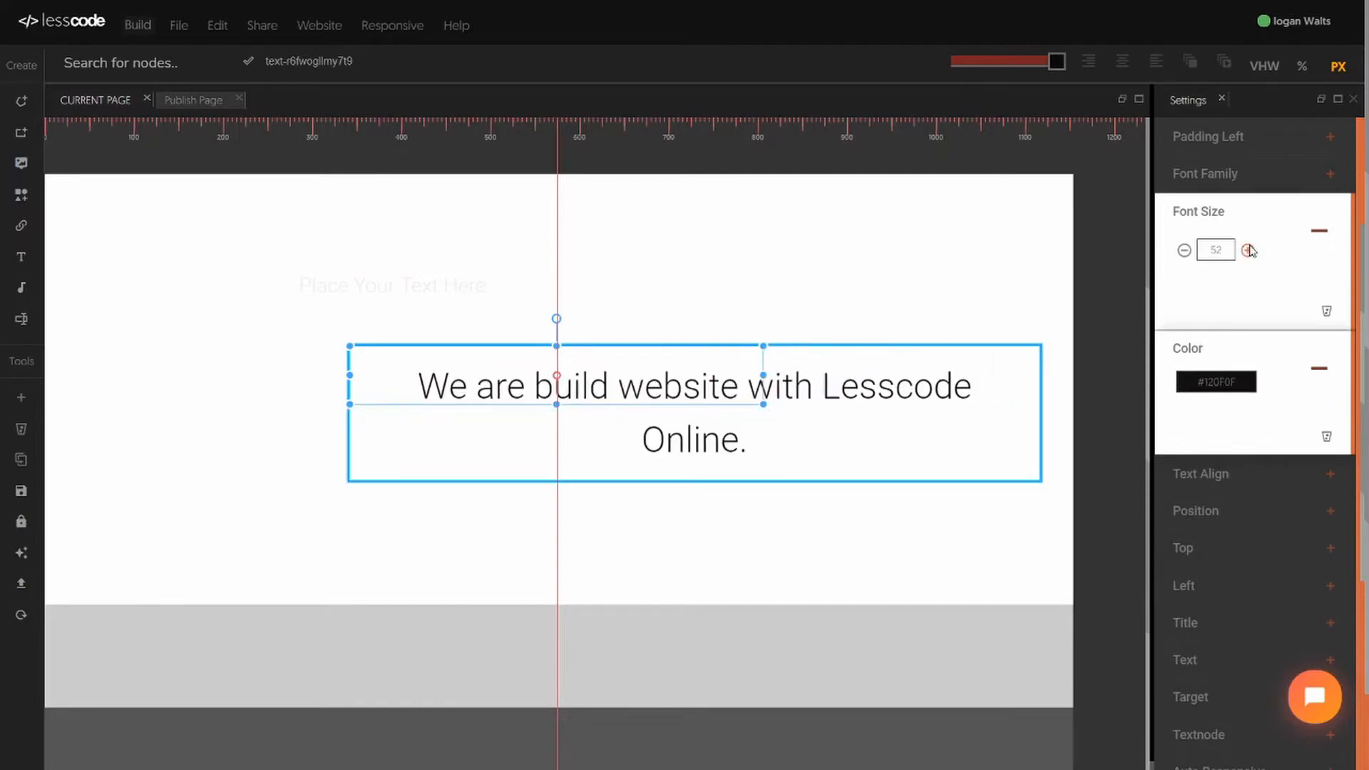
# Step: Set the heading's font family to Roboto Bold and save the page
pyautogui.click(1200, 178)
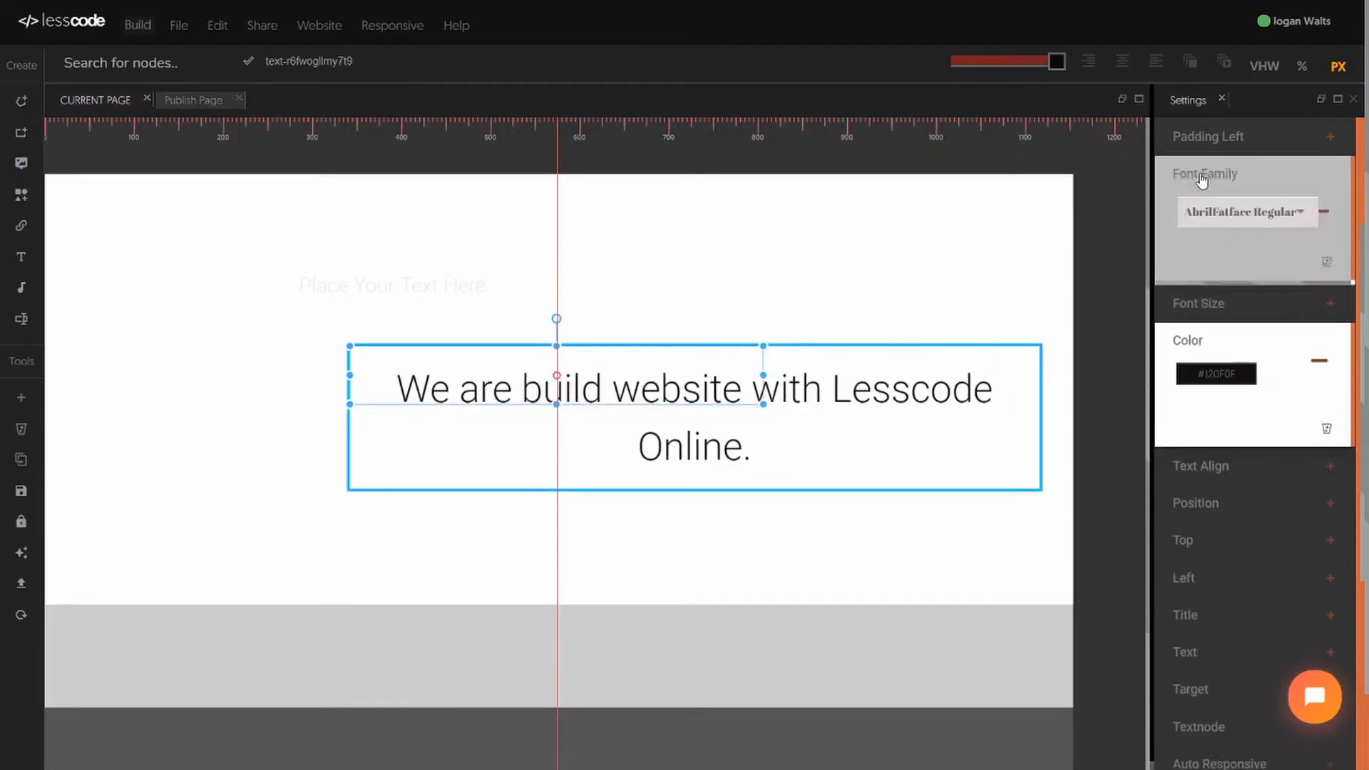
pyautogui.click(1233, 212)
pyautogui.write('robo')
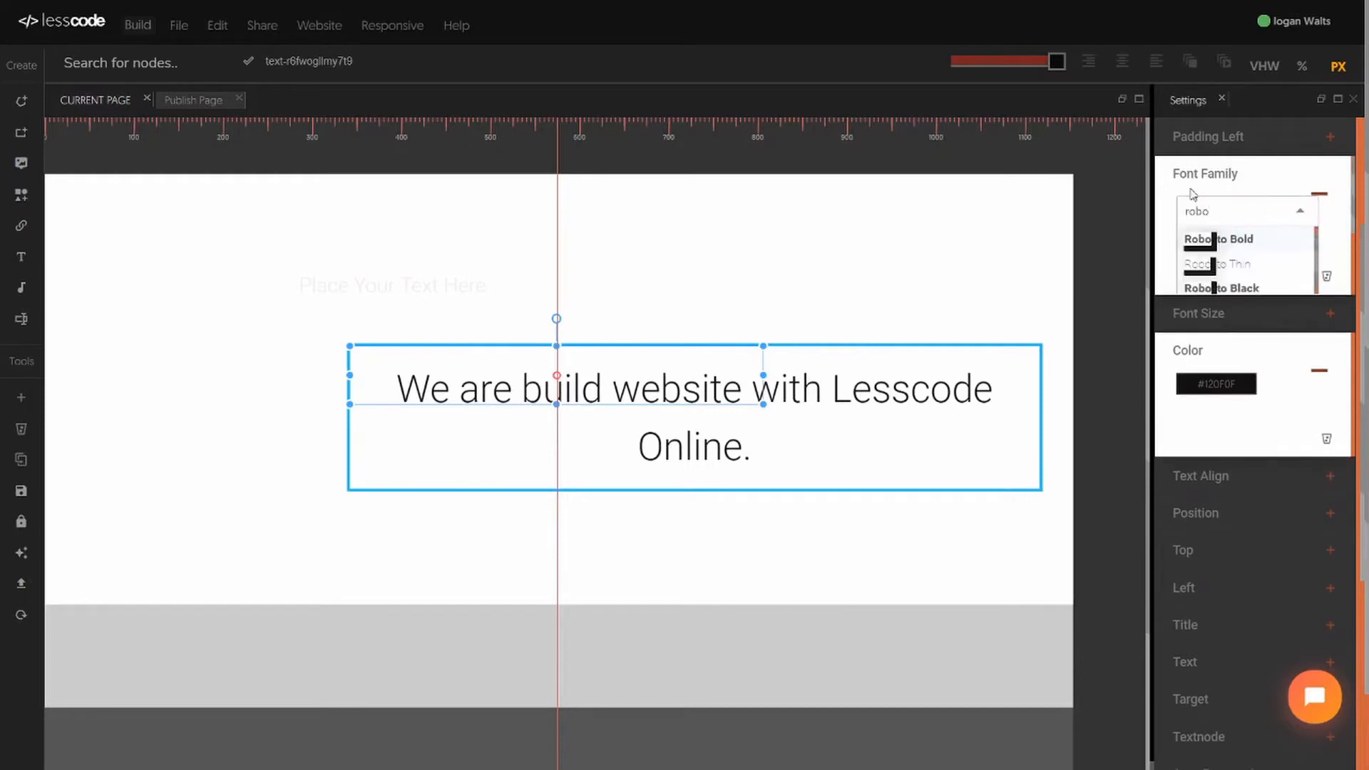
pyautogui.click(1228, 240)
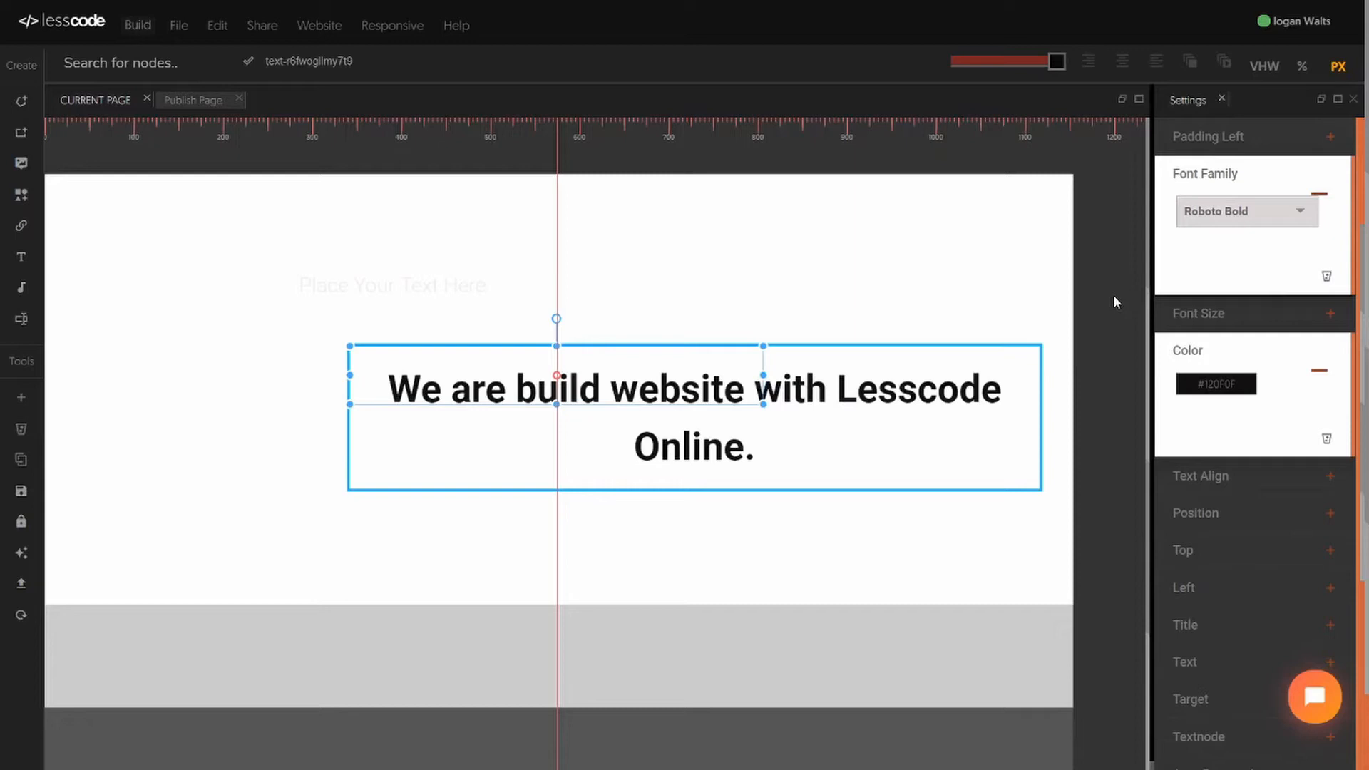
pyautogui.click(993, 553)
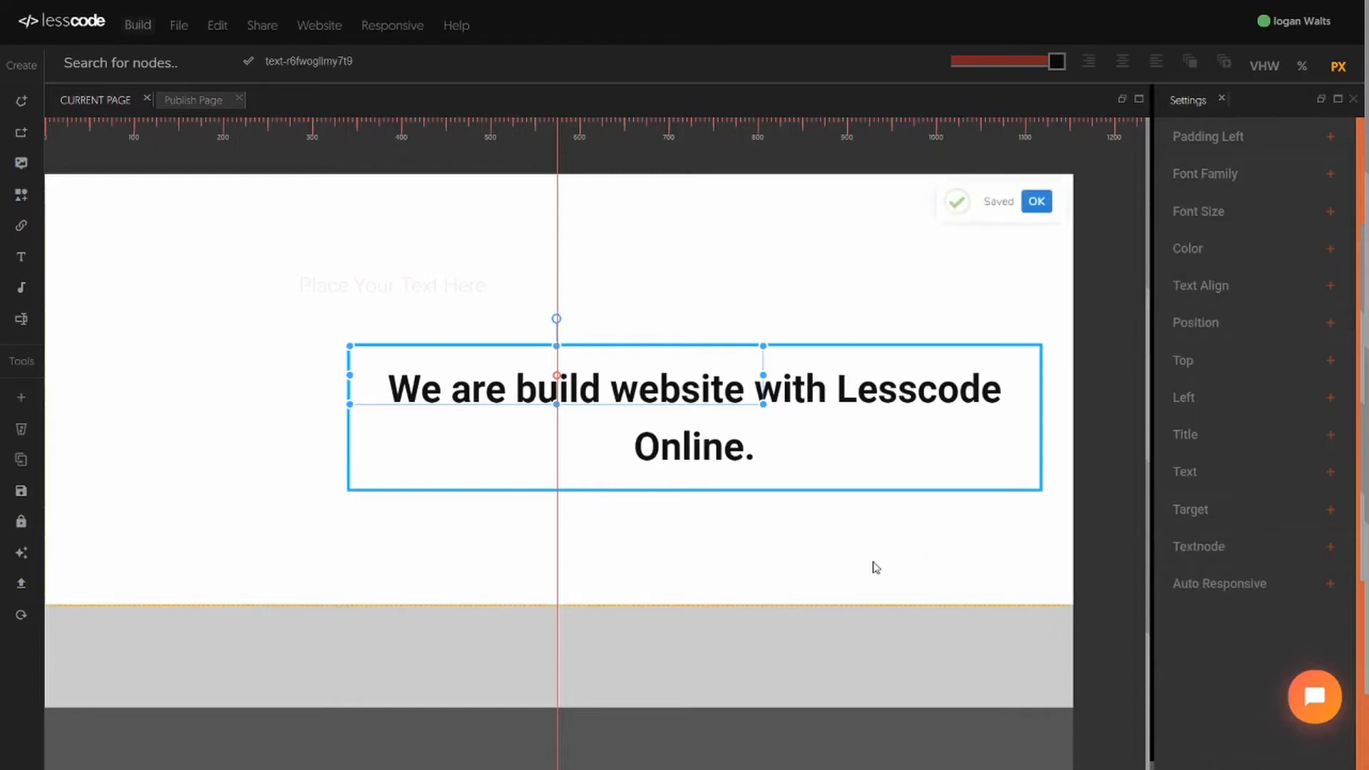
# Step: Shift the heading to the middle of the white section and place the placeholder text directly beneath it, centred on the heading
pyautogui.click(685, 414)
pyautogui.moveTo(732, 389); pyautogui.dragTo(568, 390)
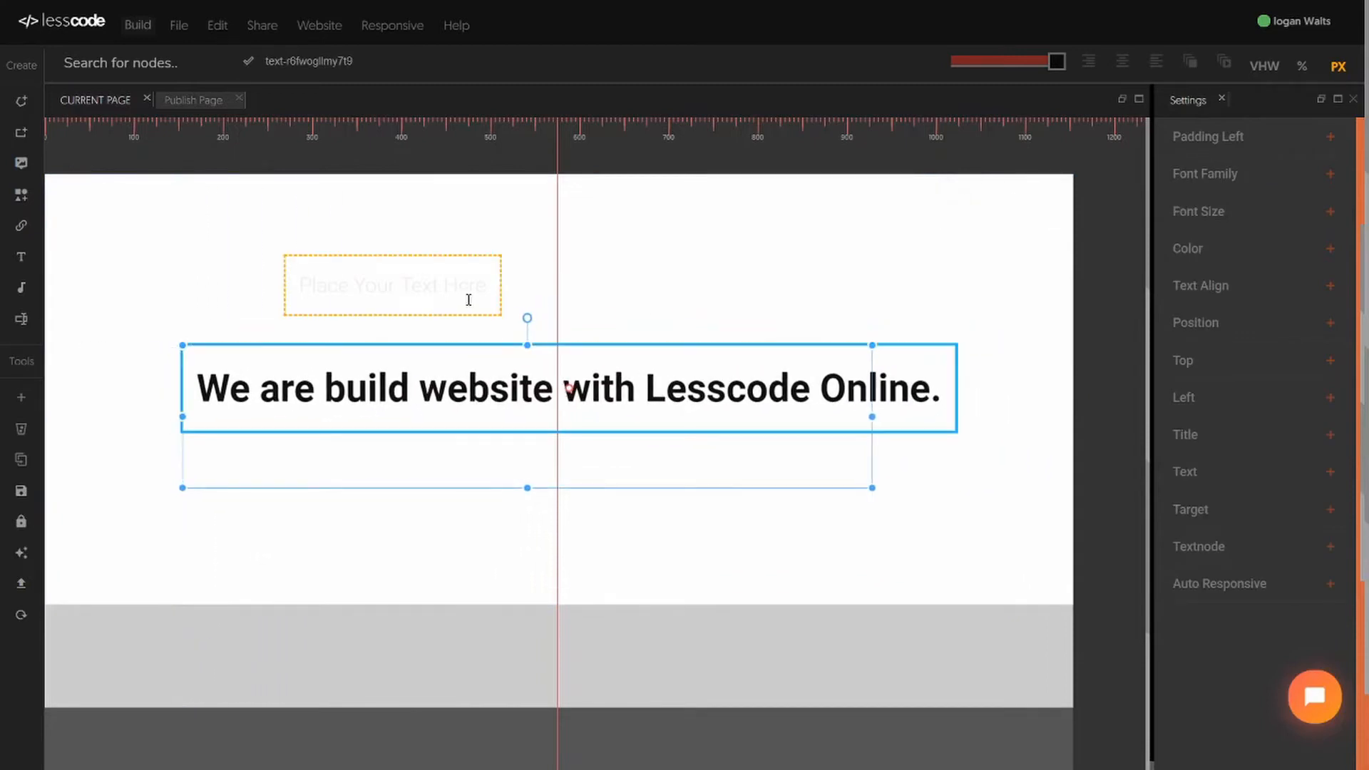
pyautogui.click(463, 291)
pyautogui.moveTo(421, 281); pyautogui.dragTo(615, 442)
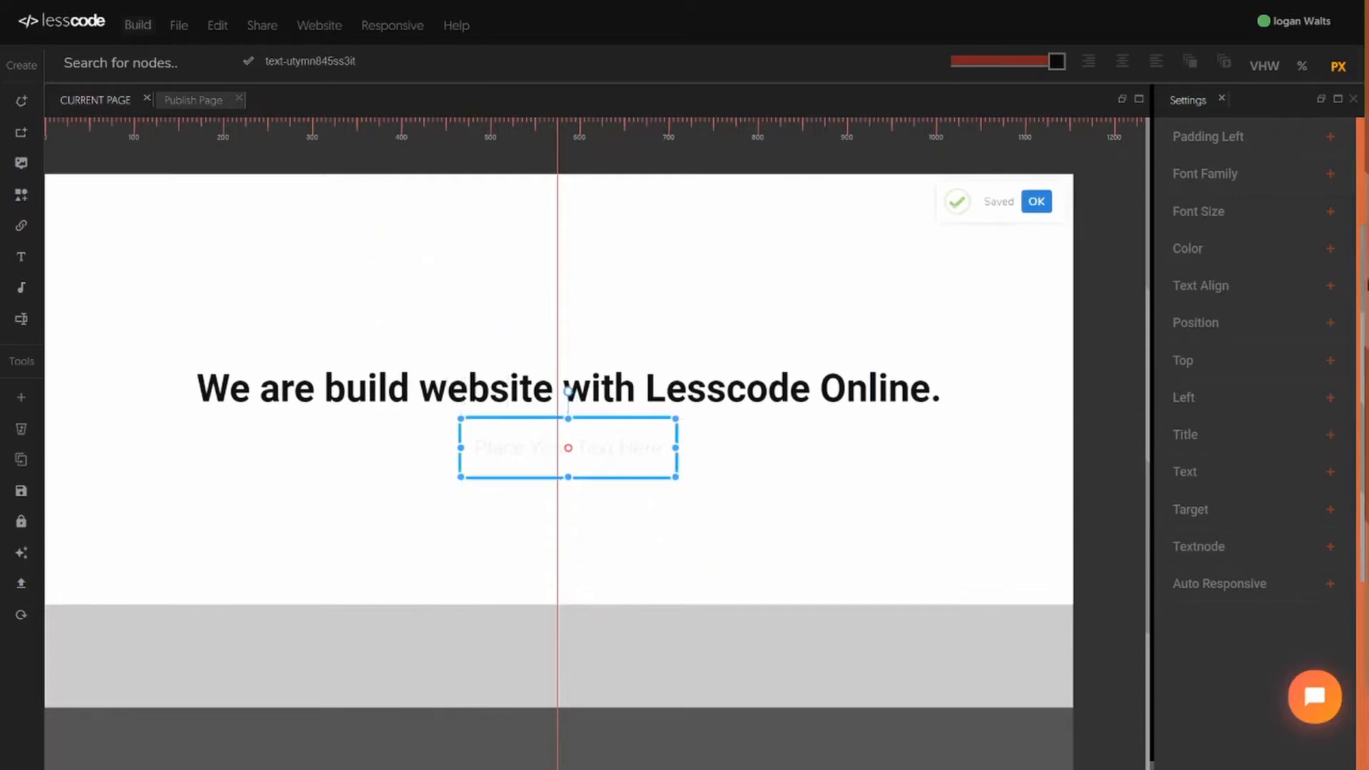
pyautogui.click(752, 383)
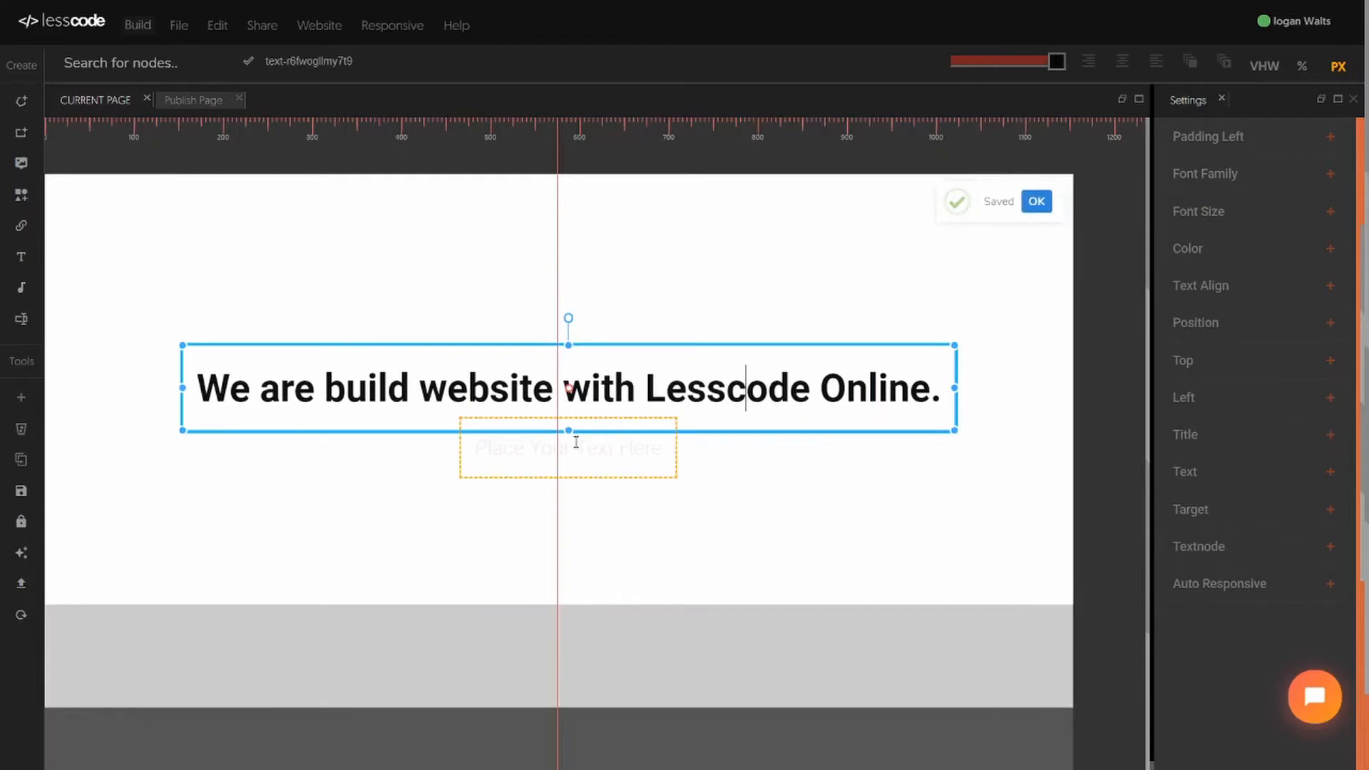
pyautogui.click(734, 372)
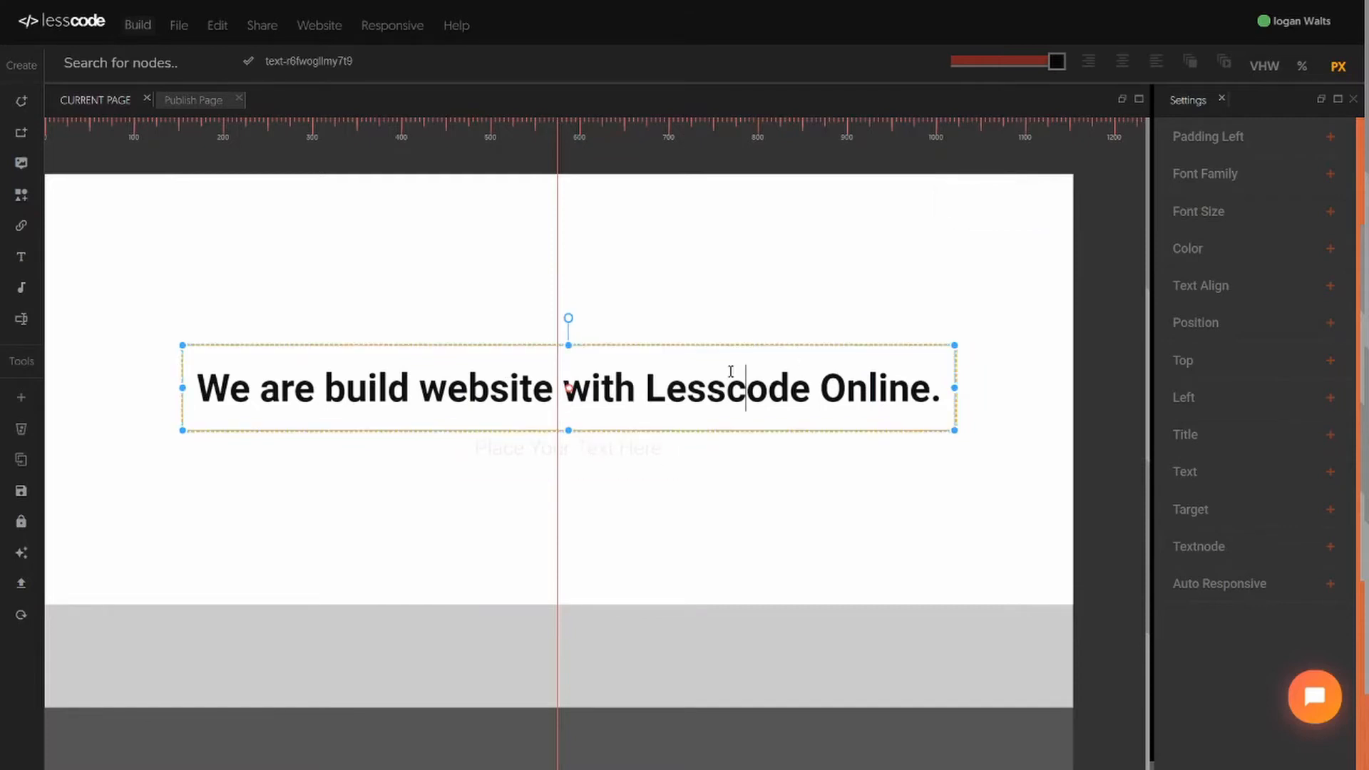
# Step: Set the text color of the placeholder beneath the heading to black
pyautogui.click(632, 450)
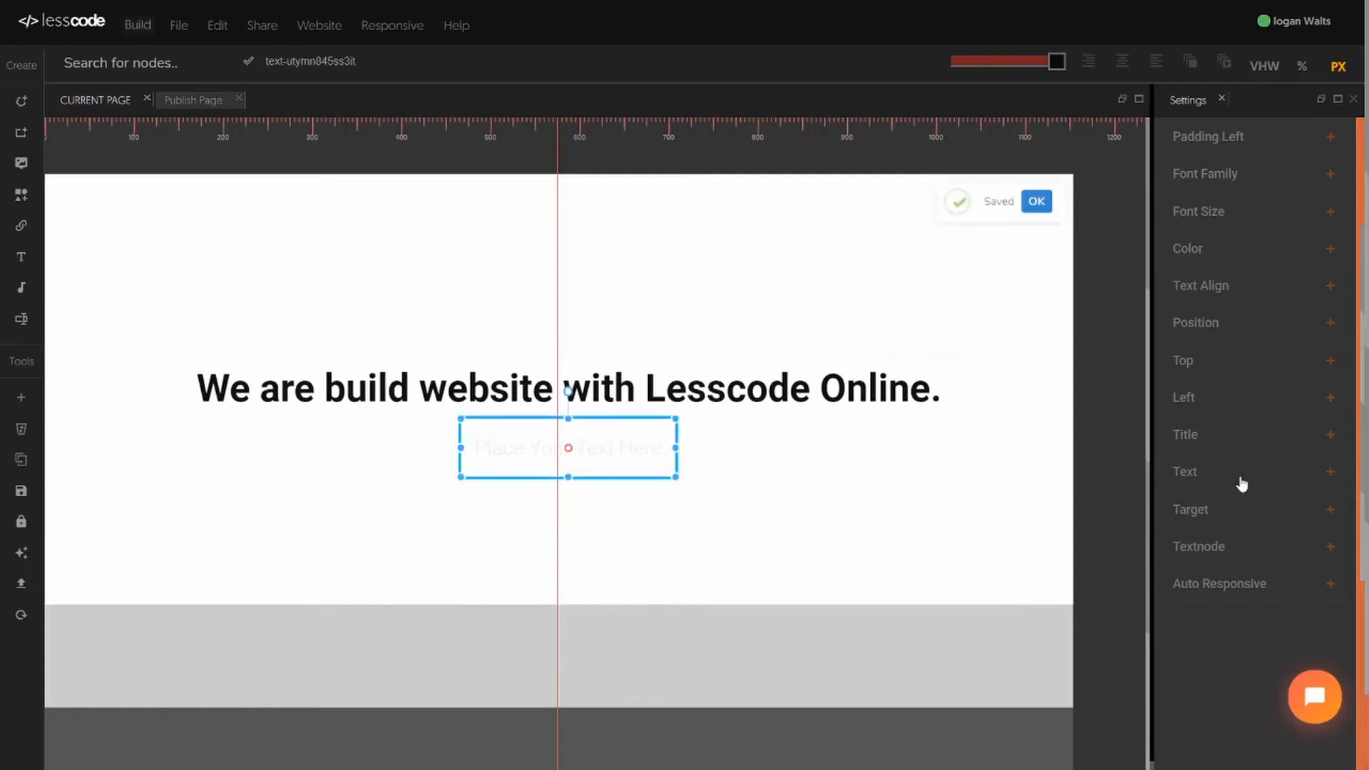
pyautogui.click(1188, 250)
pyautogui.click(1212, 284)
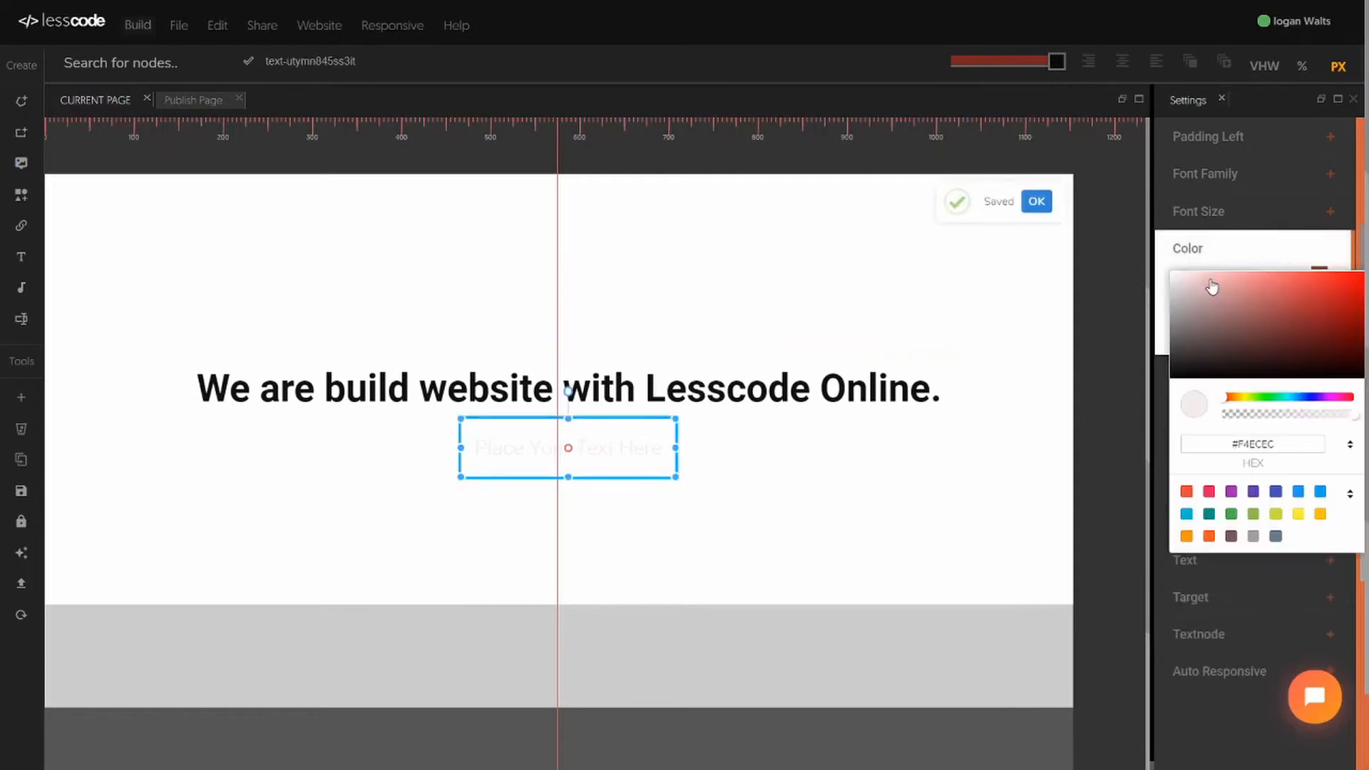
pyautogui.click(1183, 378)
pyautogui.click(1189, 247)
pyautogui.click(1194, 236)
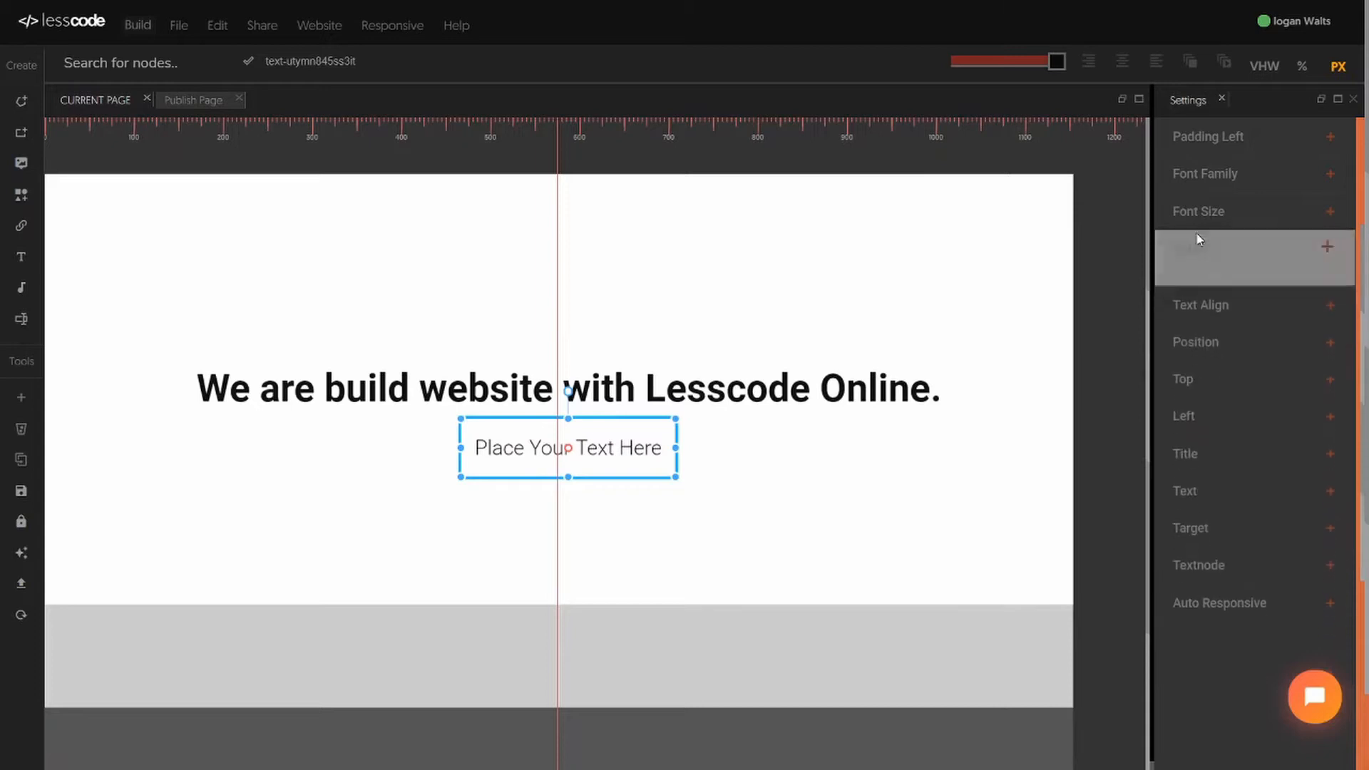
# Step: Set the placeholder text's font family to Lato Light and save the page
pyautogui.click(1204, 223)
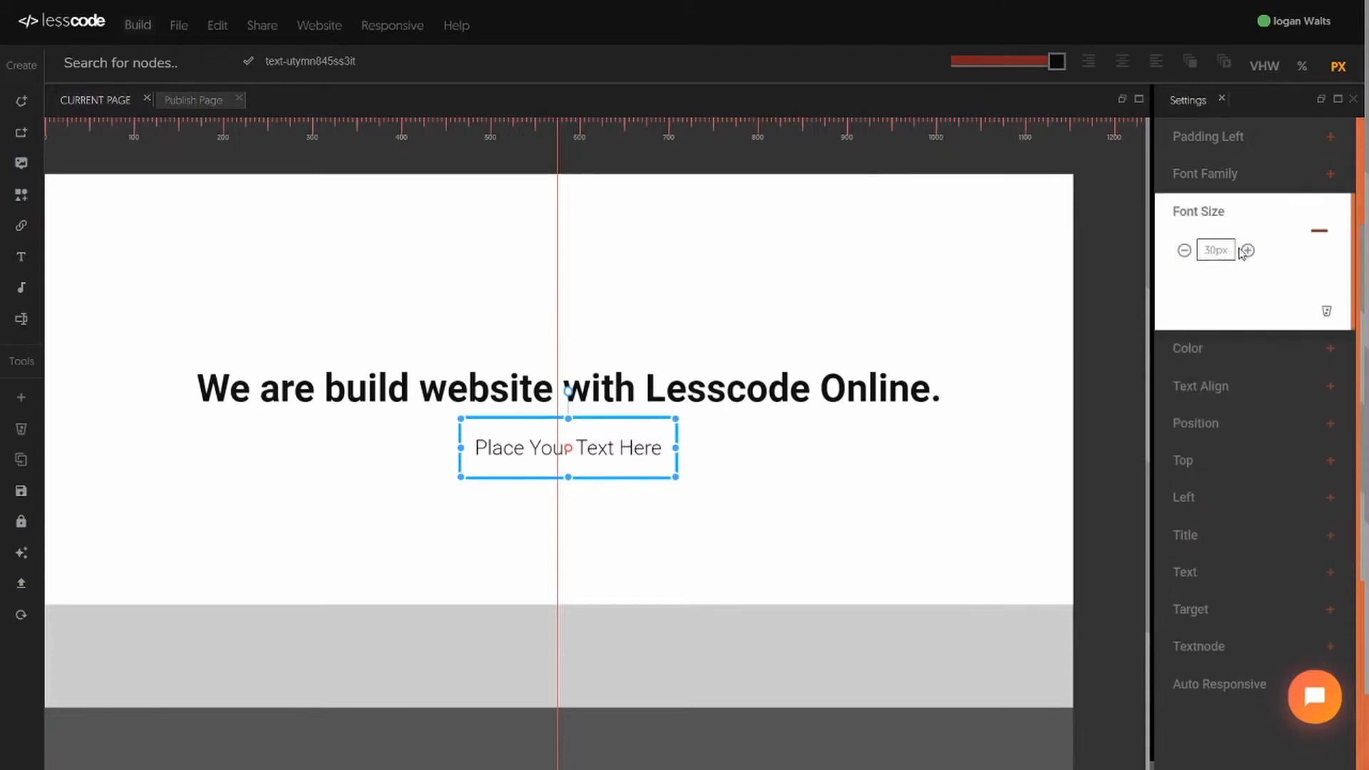
pyautogui.click(1210, 214)
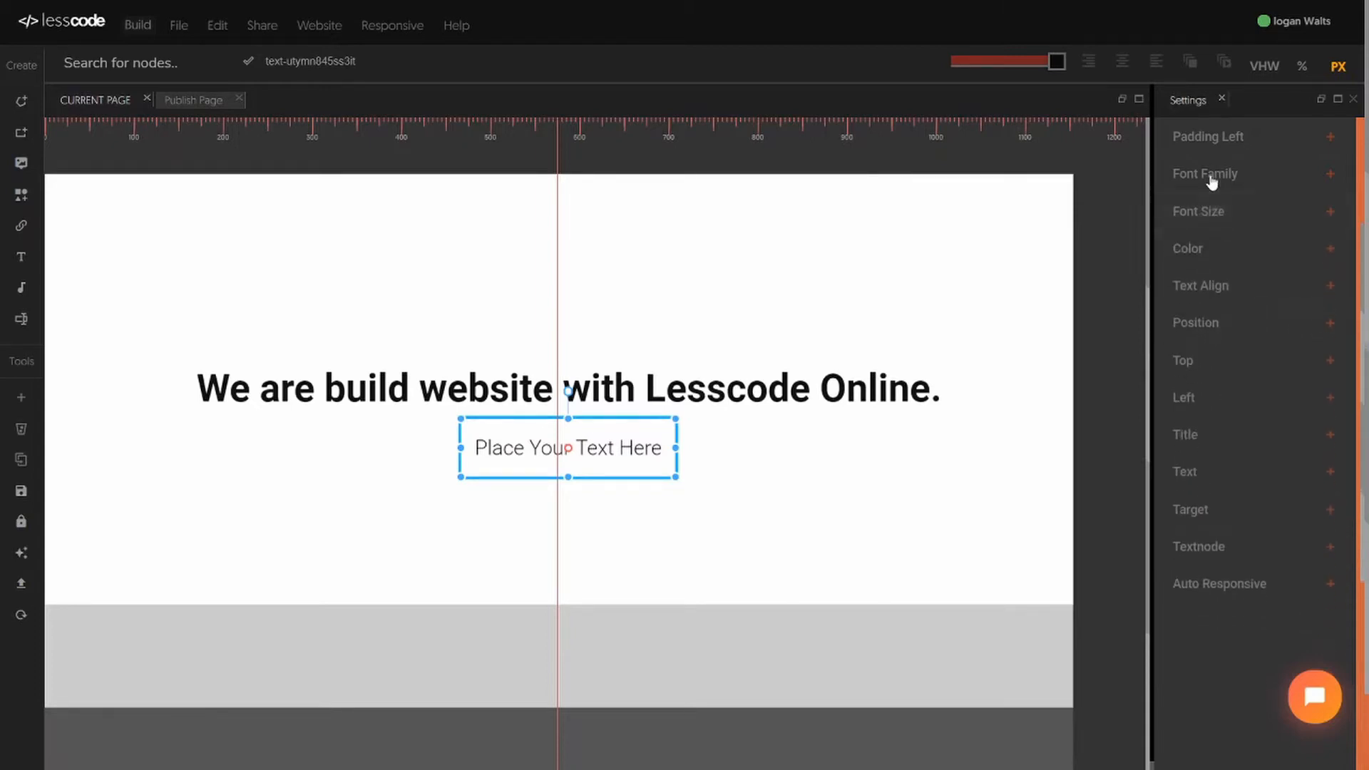
pyautogui.click(1210, 179)
pyautogui.click(1231, 212)
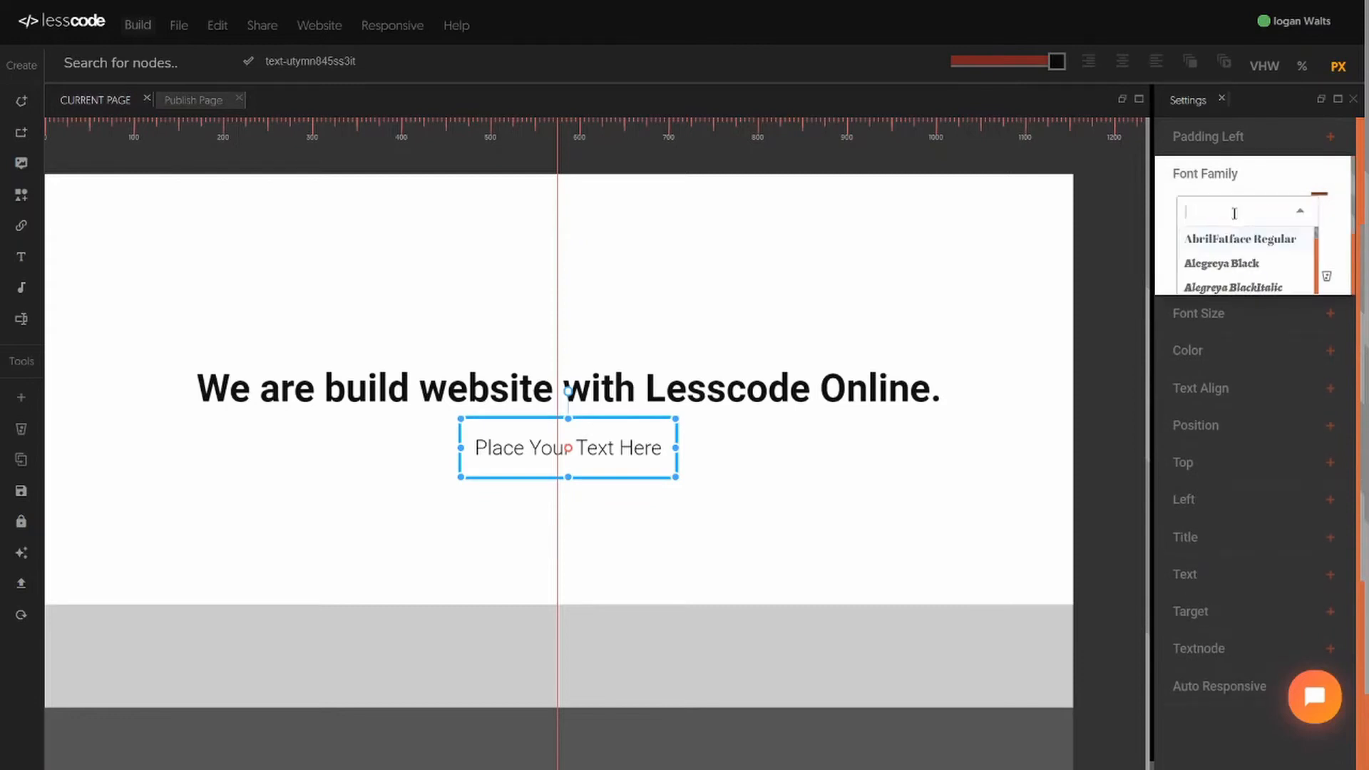
pyautogui.write('la')
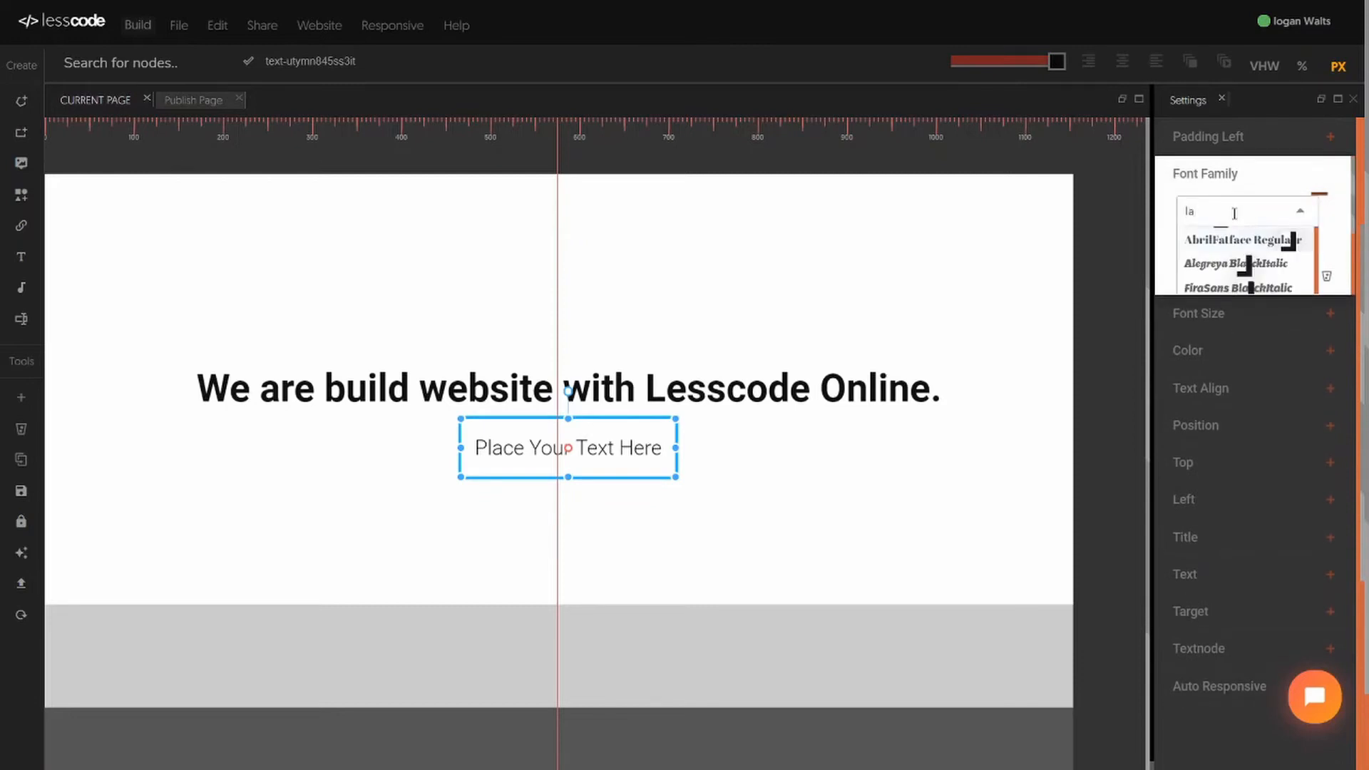
pyautogui.write('to')
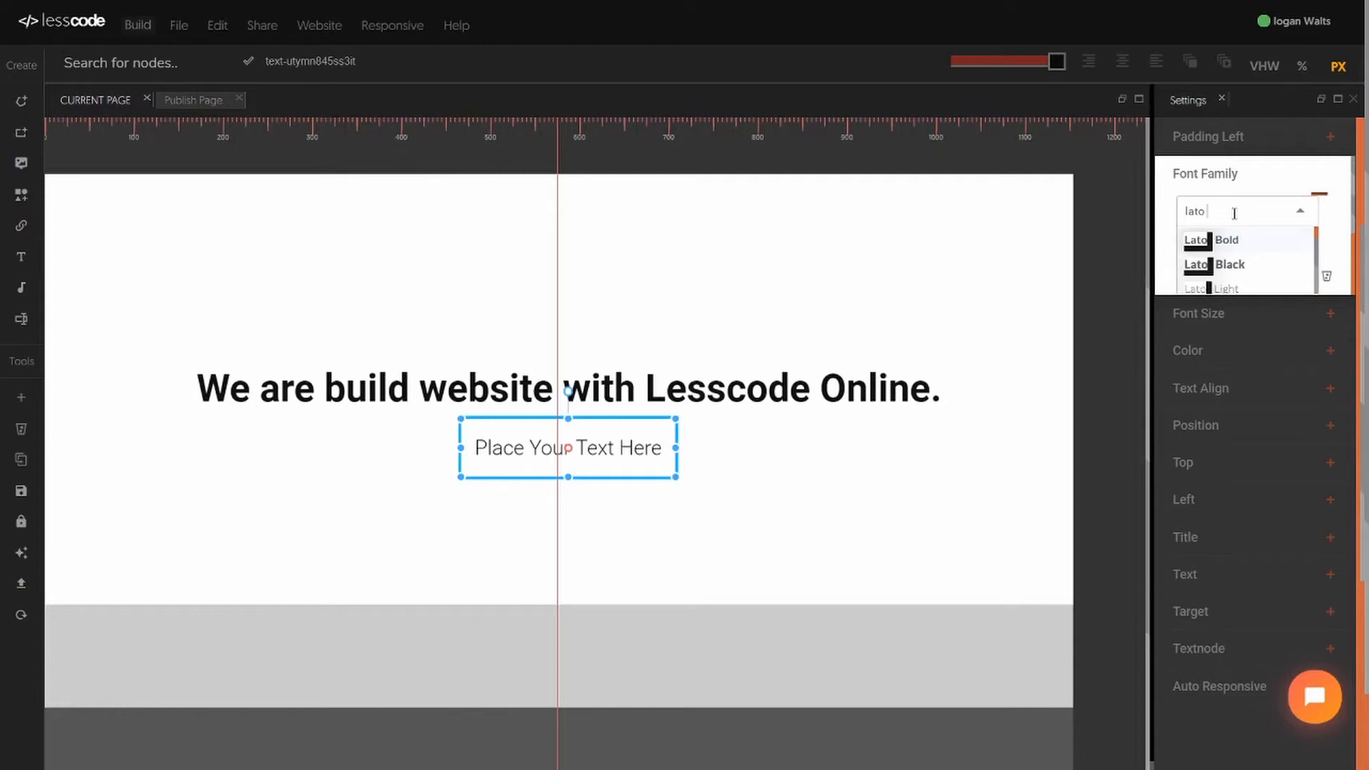
pyautogui.click(1228, 287)
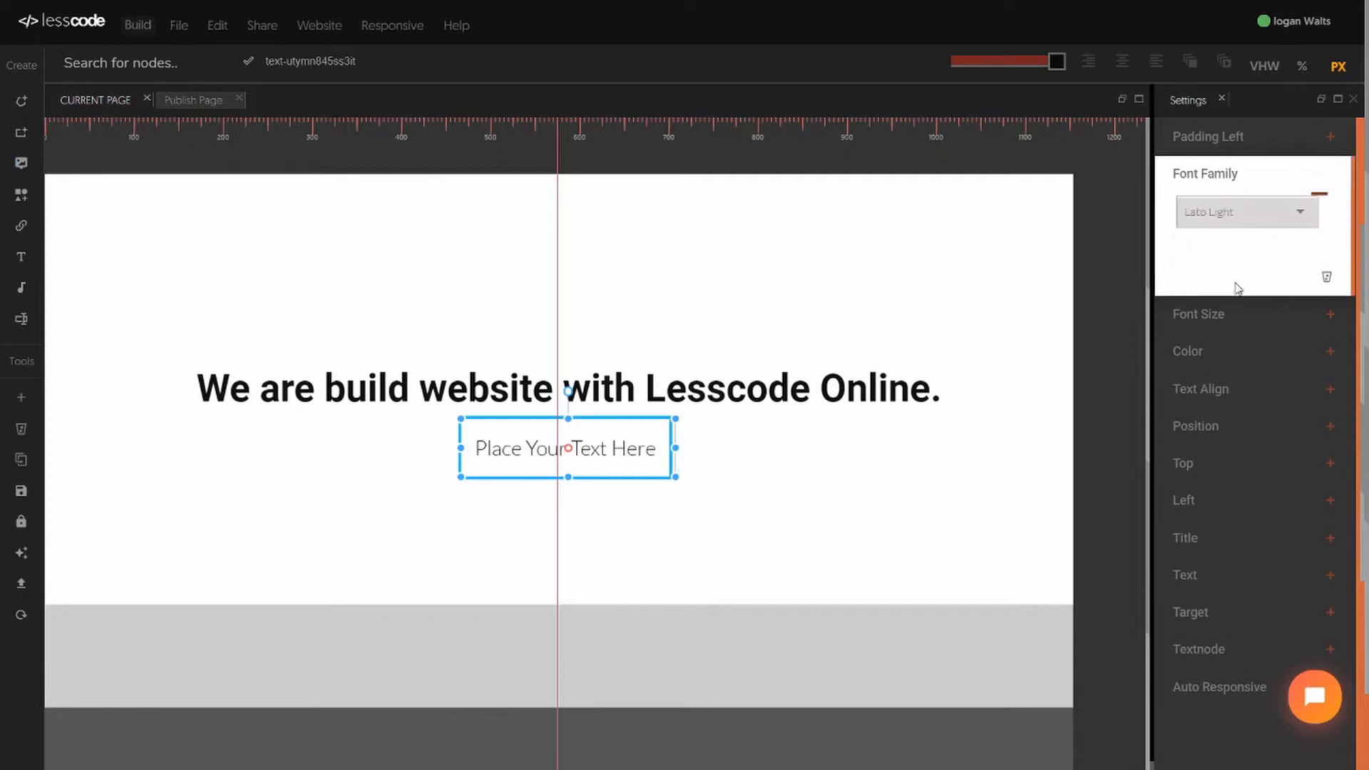
pyautogui.click(1215, 177)
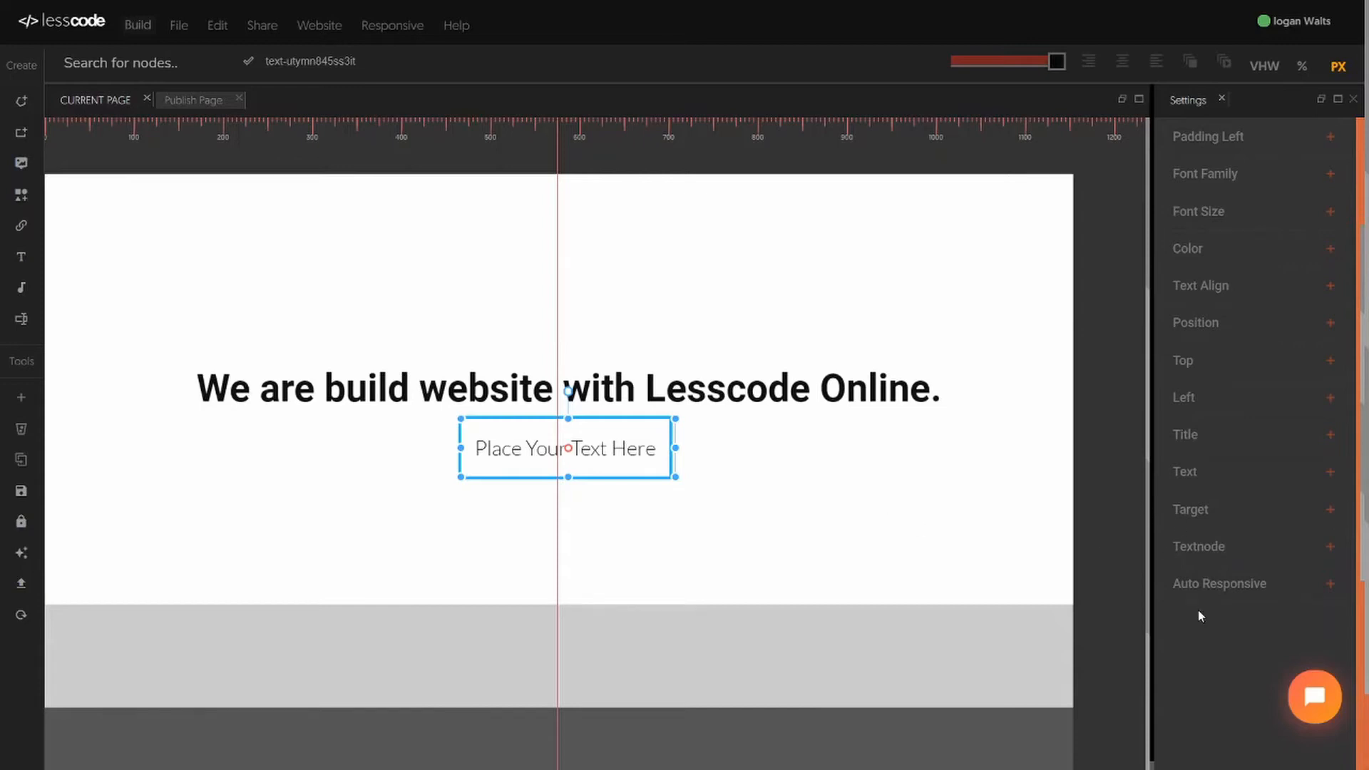
pyautogui.hotkey('ctrl', 's')
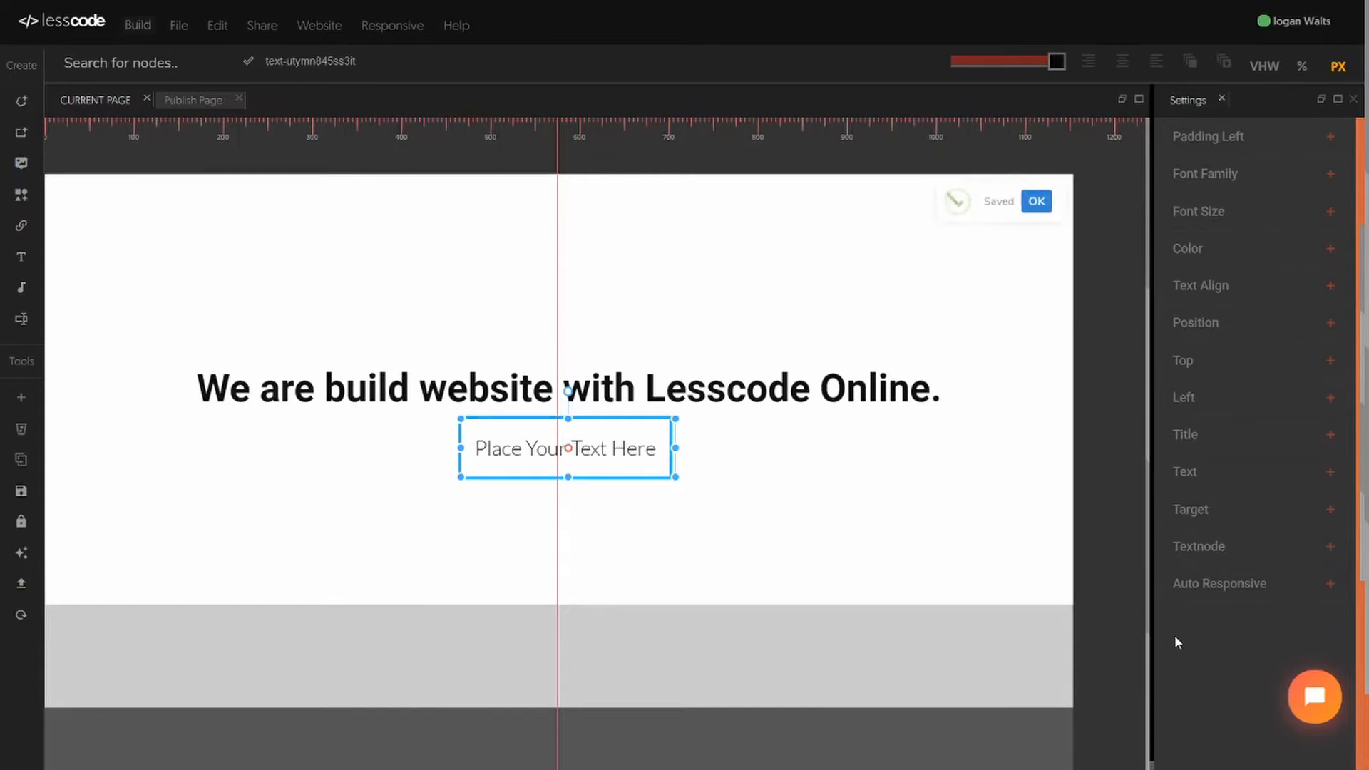
# Step: Clear the placeholder wording from the text element beneath the heading
pyautogui.click(626, 459)
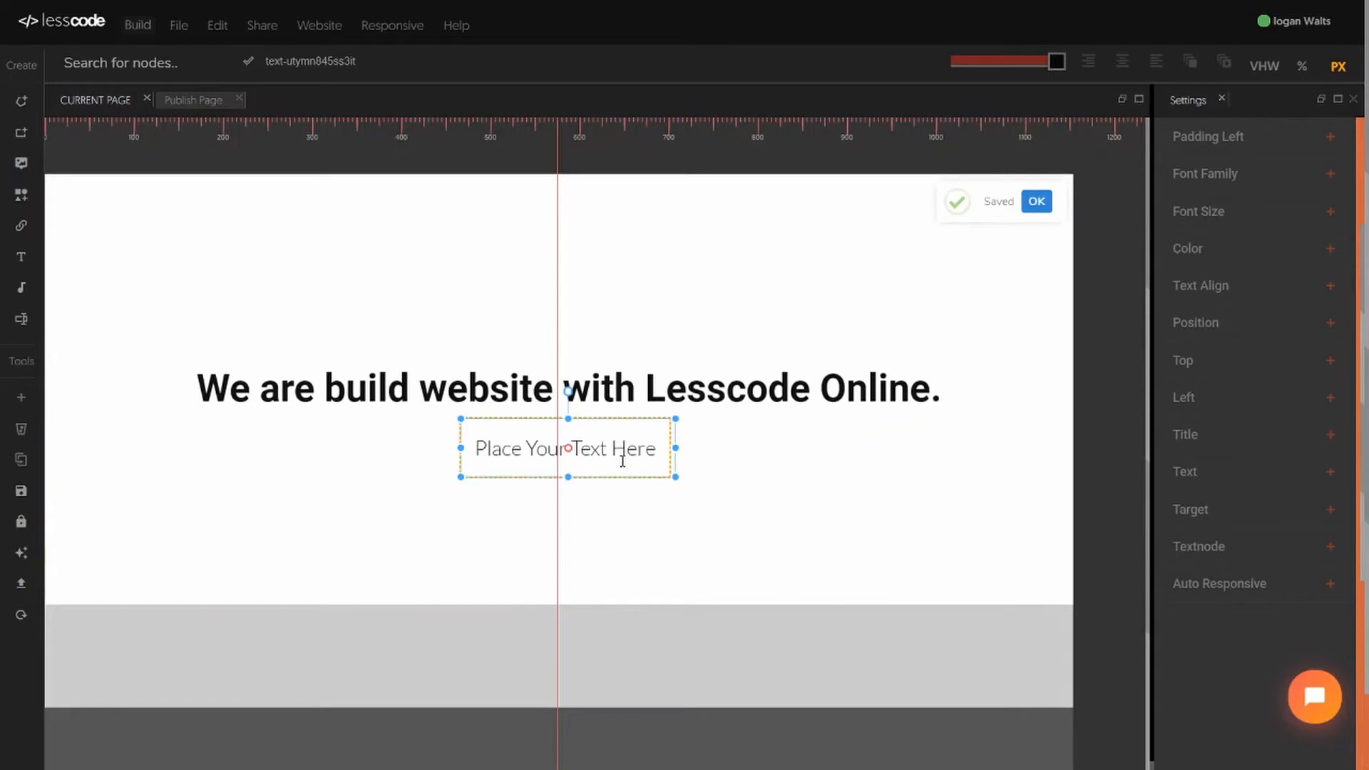
pyautogui.rightClick(620, 464)
pyautogui.click(621, 456)
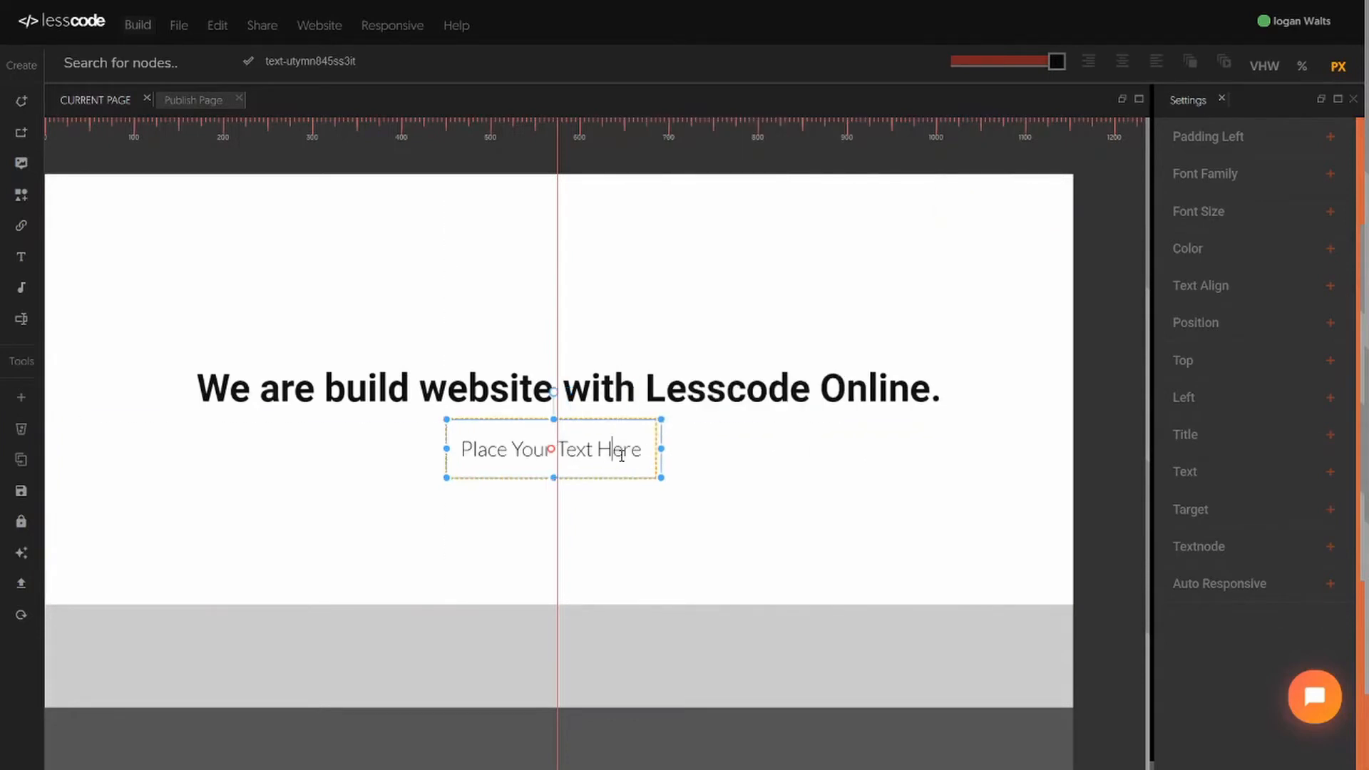
pyautogui.tripleClick(622, 455)
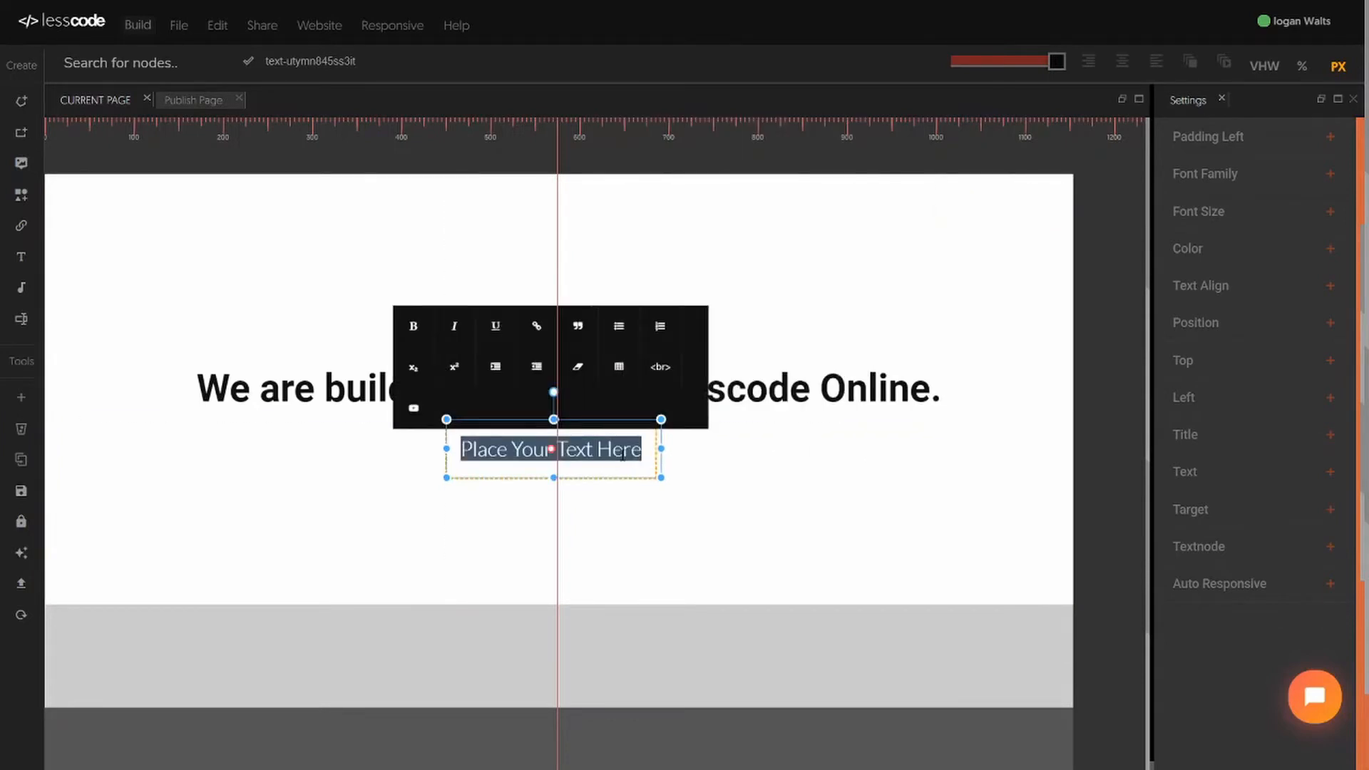
pyautogui.write('We are')
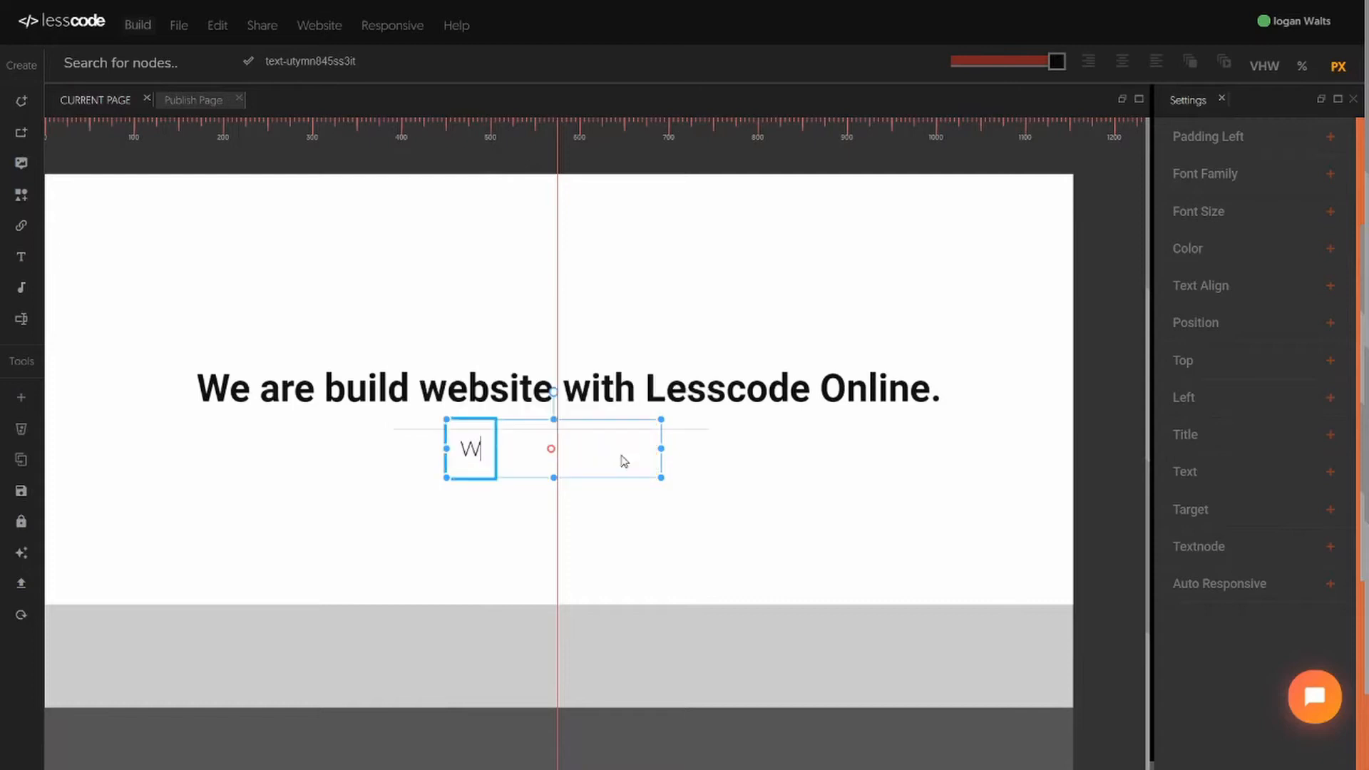
pyautogui.press('BackSpace')
pyautogui.press('BackSpace')
pyautogui.press('BackSpace')
pyautogui.press('BackSpace')
pyautogui.press('BackSpace')
pyautogui.press('BackSpace')
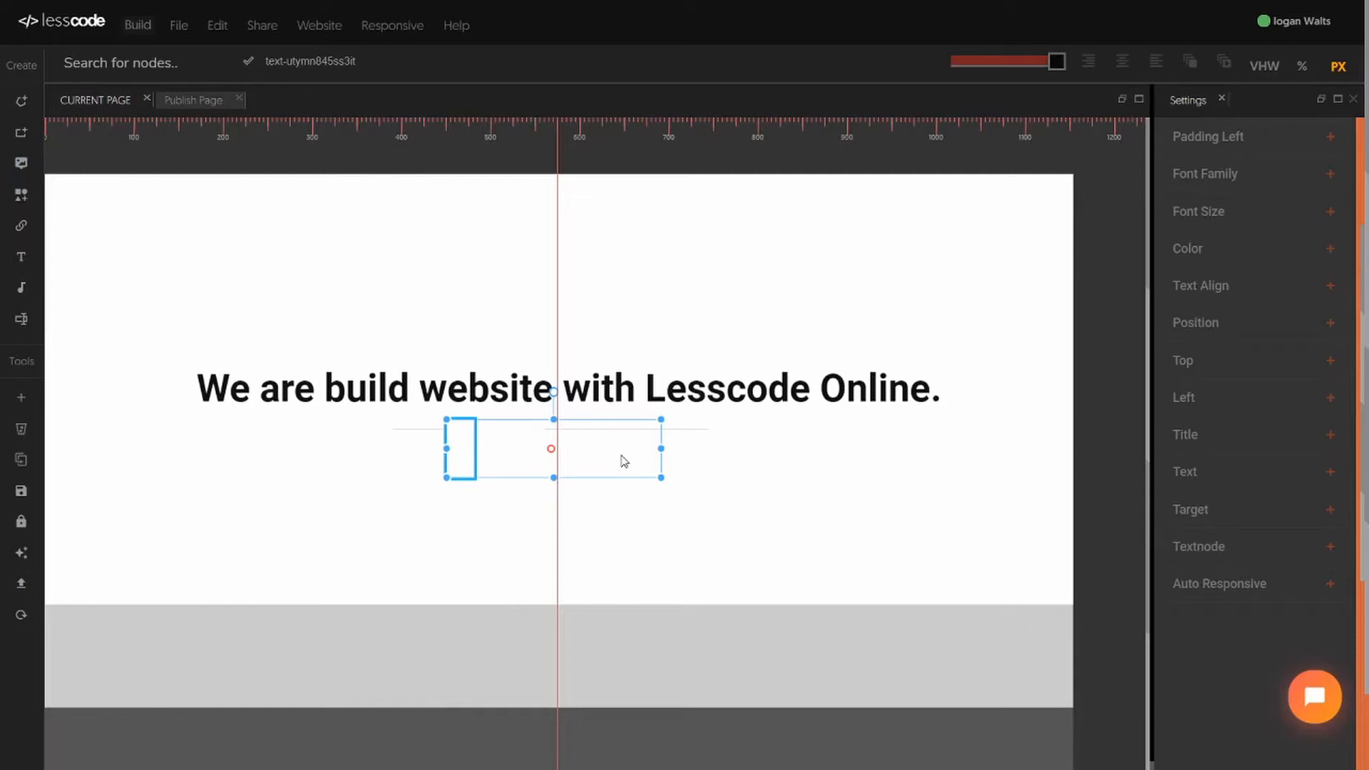
# Step: Enter "No Coding . Just Easy Clicking Away To Your" in the text element beneath the heading
pyautogui.write('No Coding. Ju')
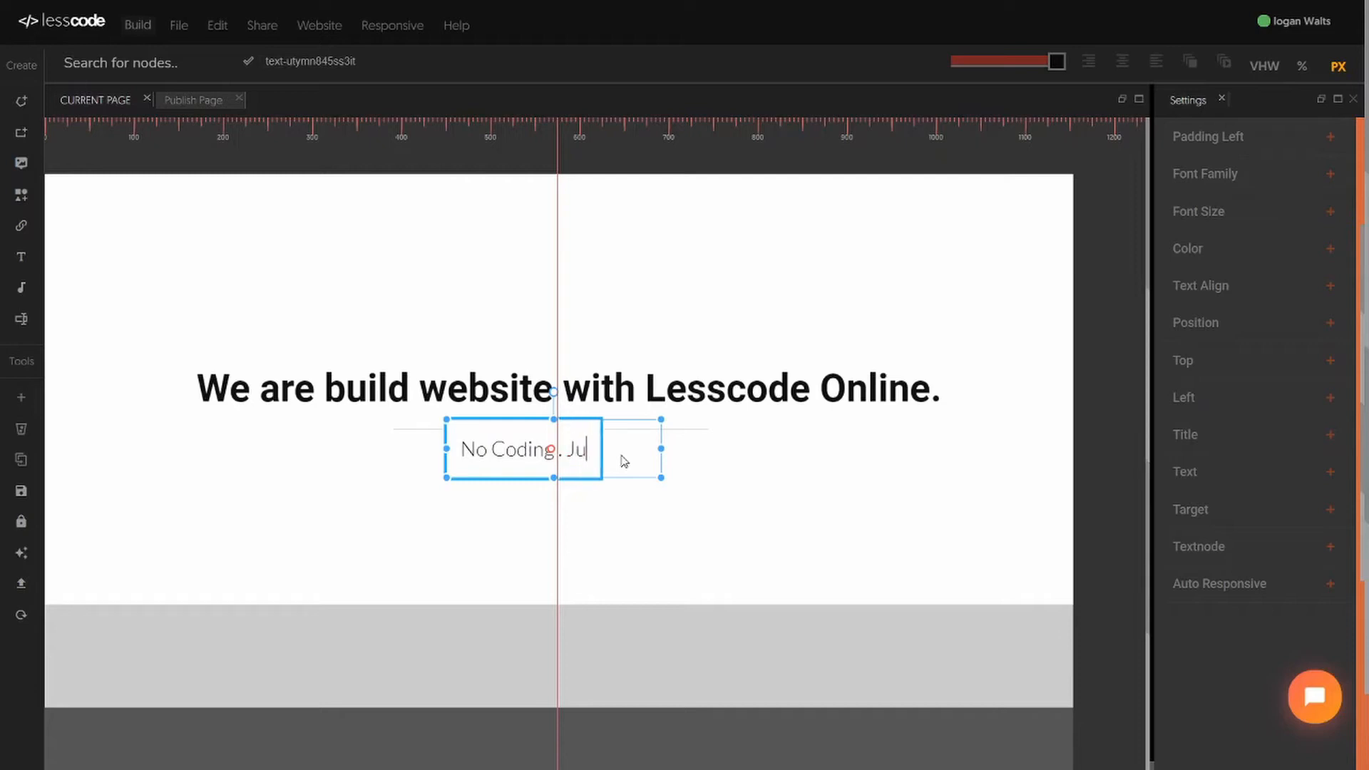
pyautogui.write('st Ea')
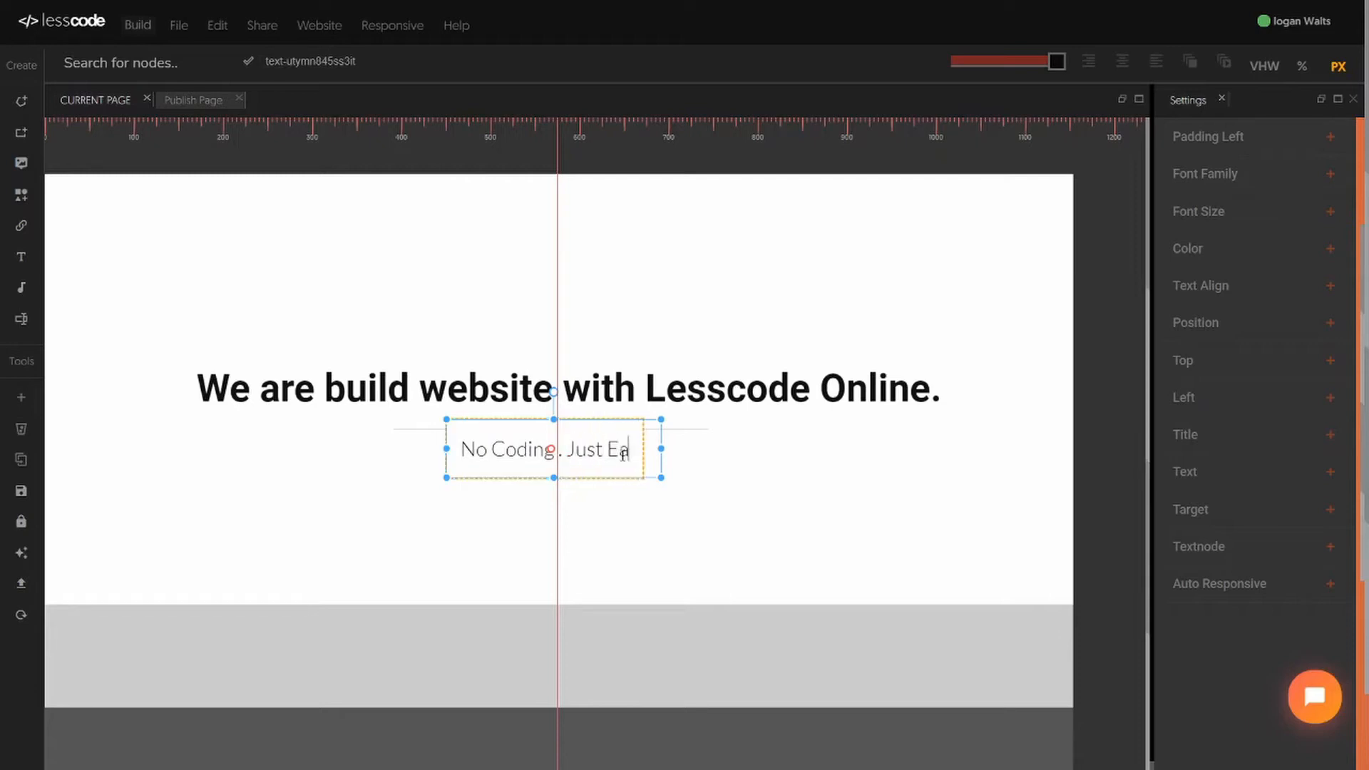
pyautogui.write('sy Clic')
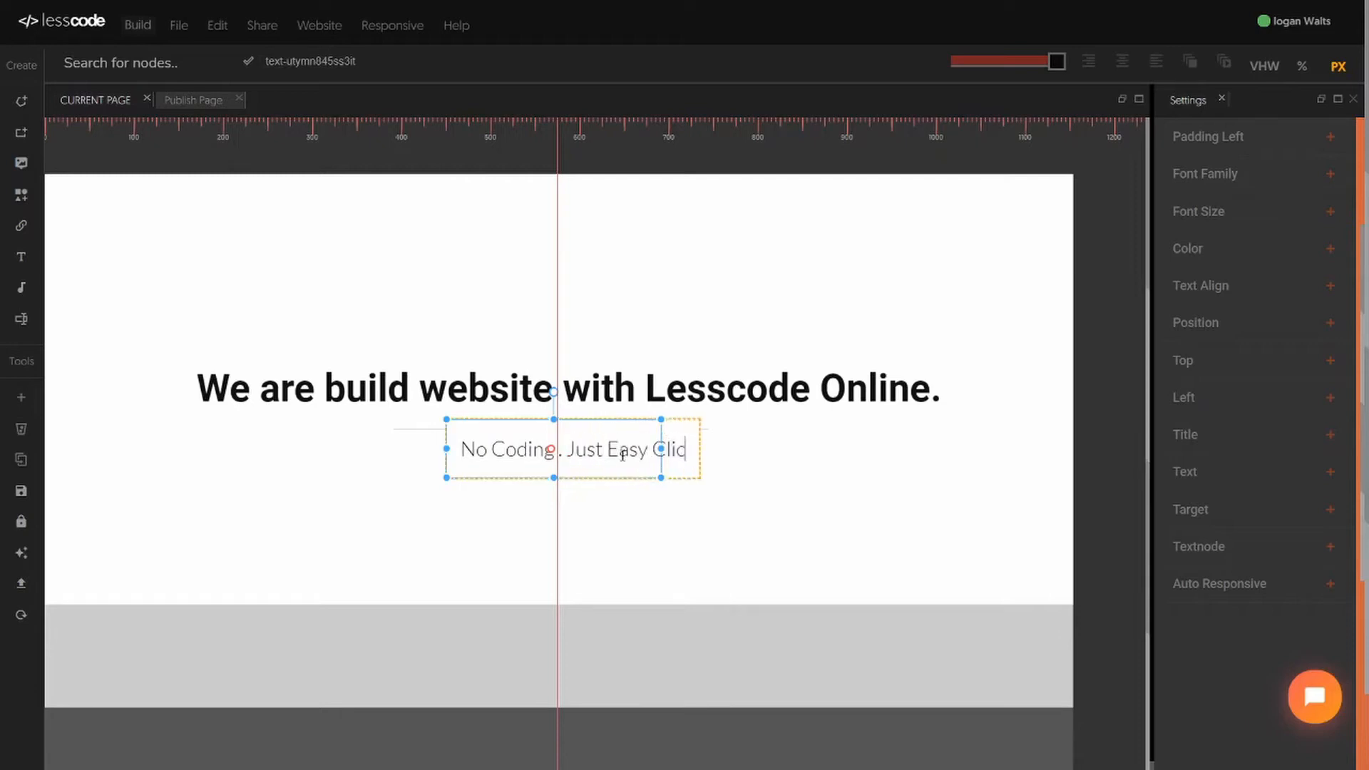
pyautogui.write('king Away')
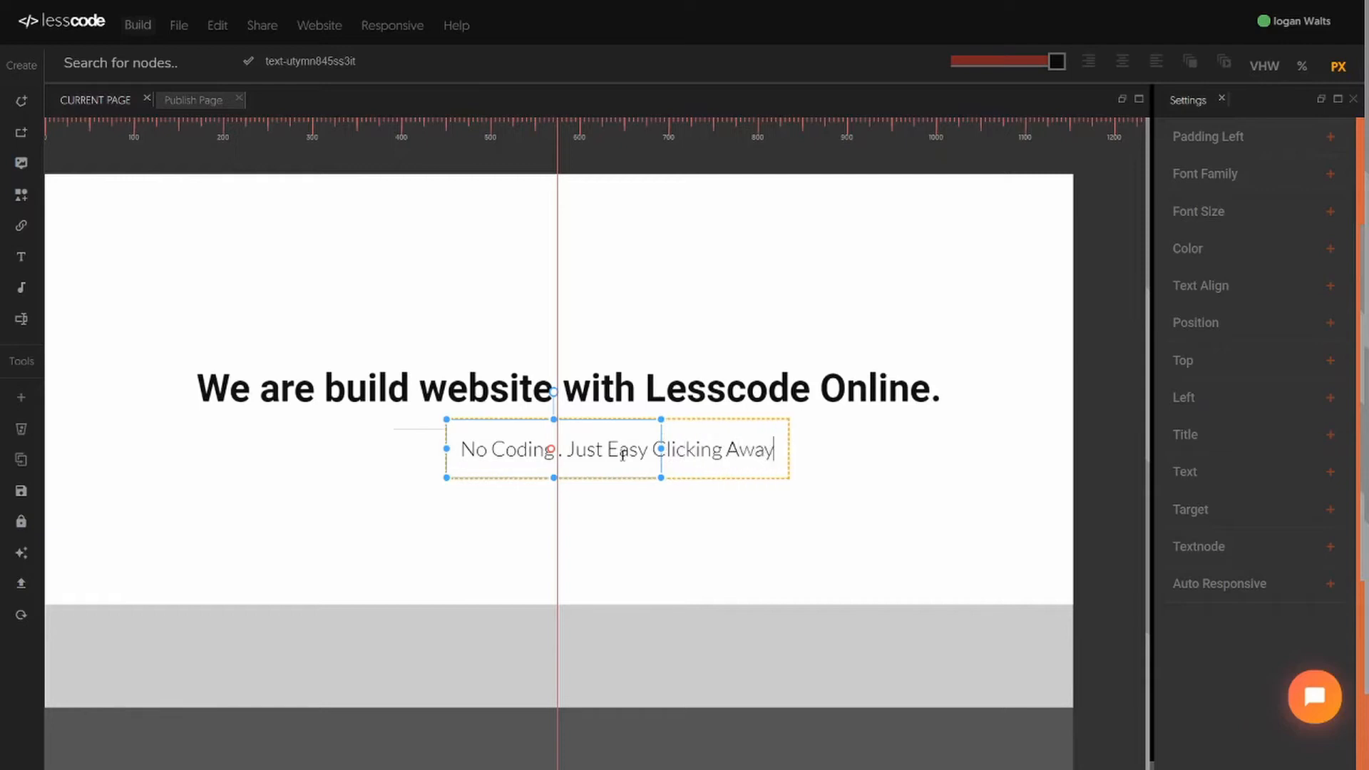
pyautogui.write(' To Your')
# Step: Replace everything after "Just" in the subtitle with "Aclick away" and save the page
pyautogui.press('BackSpace')
pyautogui.press('BackSpace')
pyautogui.press('BackSpace')
pyautogui.press('BackSpace')
pyautogui.press('BackSpace')
pyautogui.press('BackSpace')
pyautogui.press('BackSpace')
pyautogui.press('BackSpace')
pyautogui.press('BackSpace')
pyautogui.press('BackSpace')
pyautogui.press('BackSpace')
pyautogui.press('BackSpace')
pyautogui.press('BackSpace')
pyautogui.press('BackSpace')
pyautogui.press('BackSpace')
pyautogui.press('BackSpace')
pyautogui.press('BackSpace')
pyautogui.press('BackSpace')
pyautogui.press('BackSpace')
pyautogui.press('BackSpace')
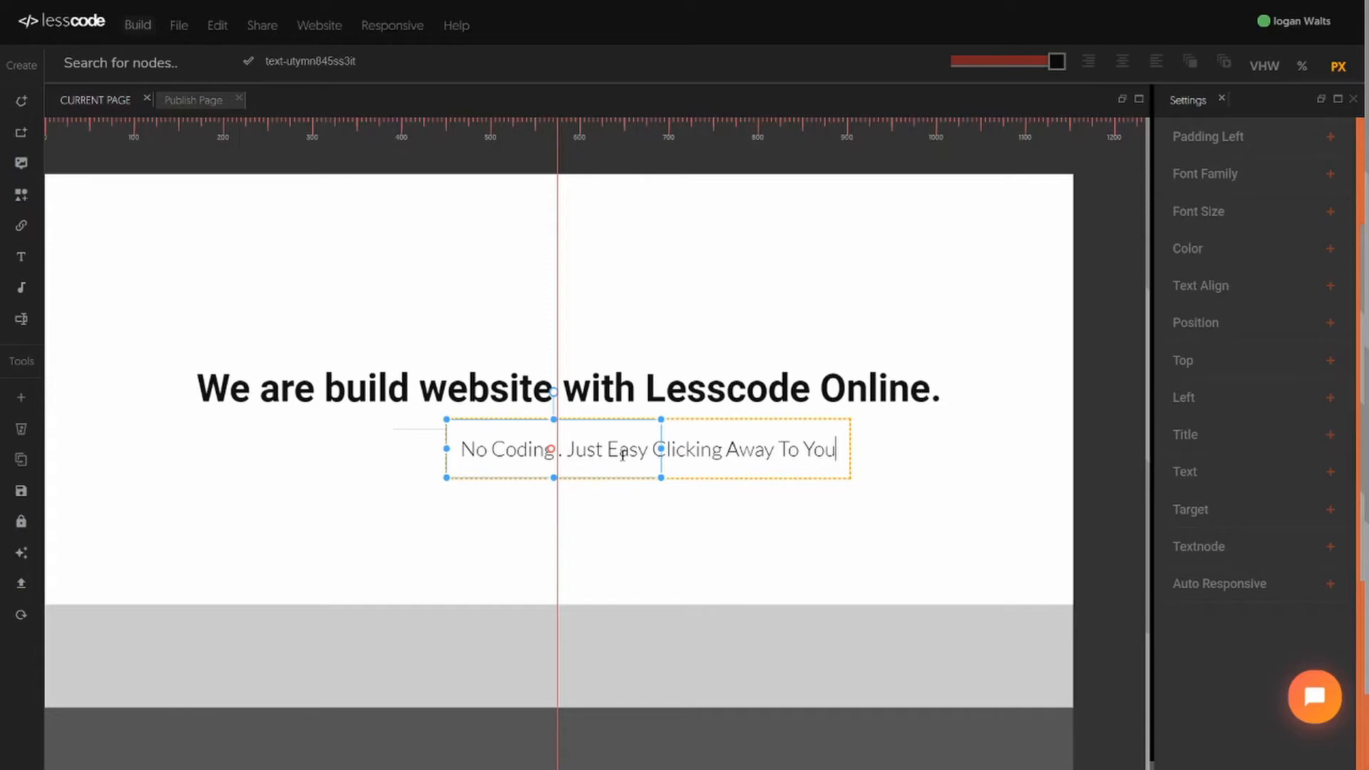
pyautogui.press('BackSpace')
pyautogui.press('BackSpace')
pyautogui.press('BackSpace')
pyautogui.press('BackSpace')
pyautogui.press('BackSpace')
pyautogui.press('BackSpace')
pyautogui.press('BackSpace')
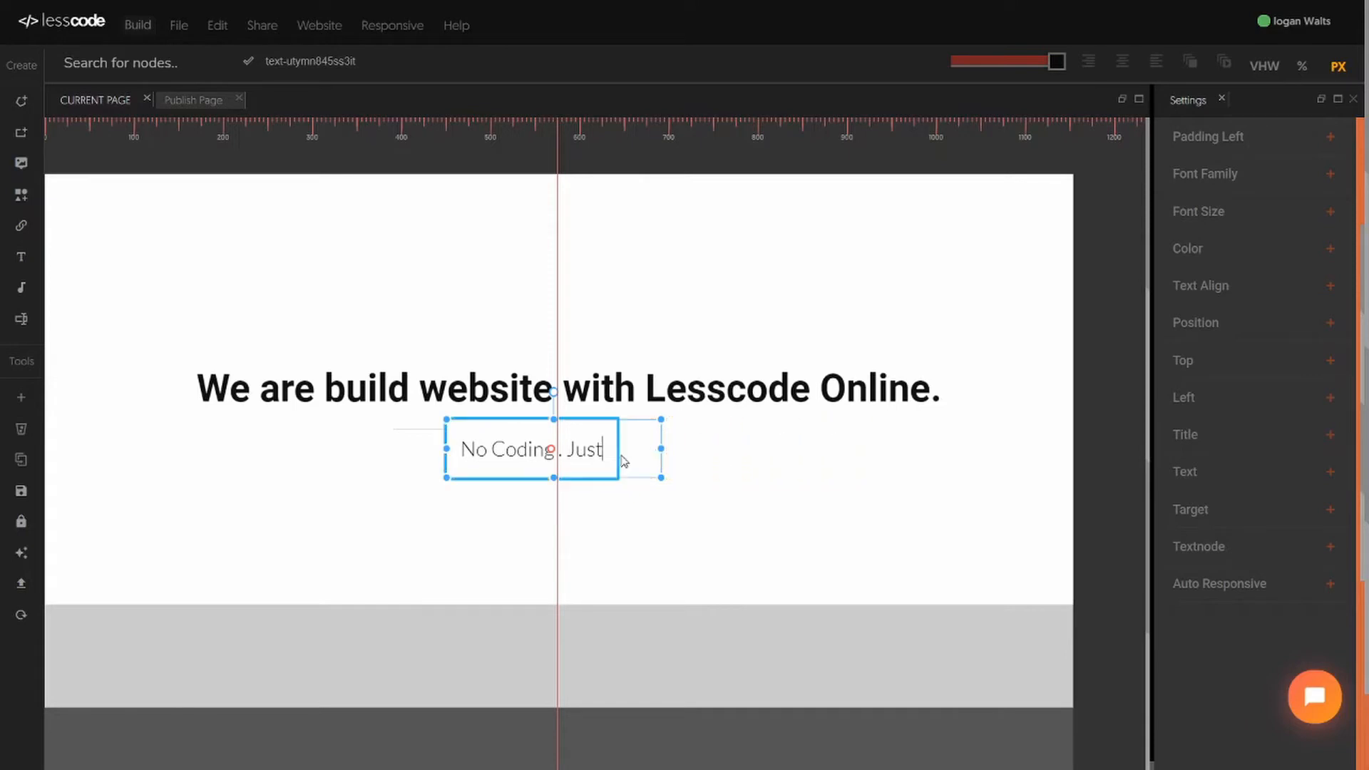
pyautogui.write('t Aclick away')
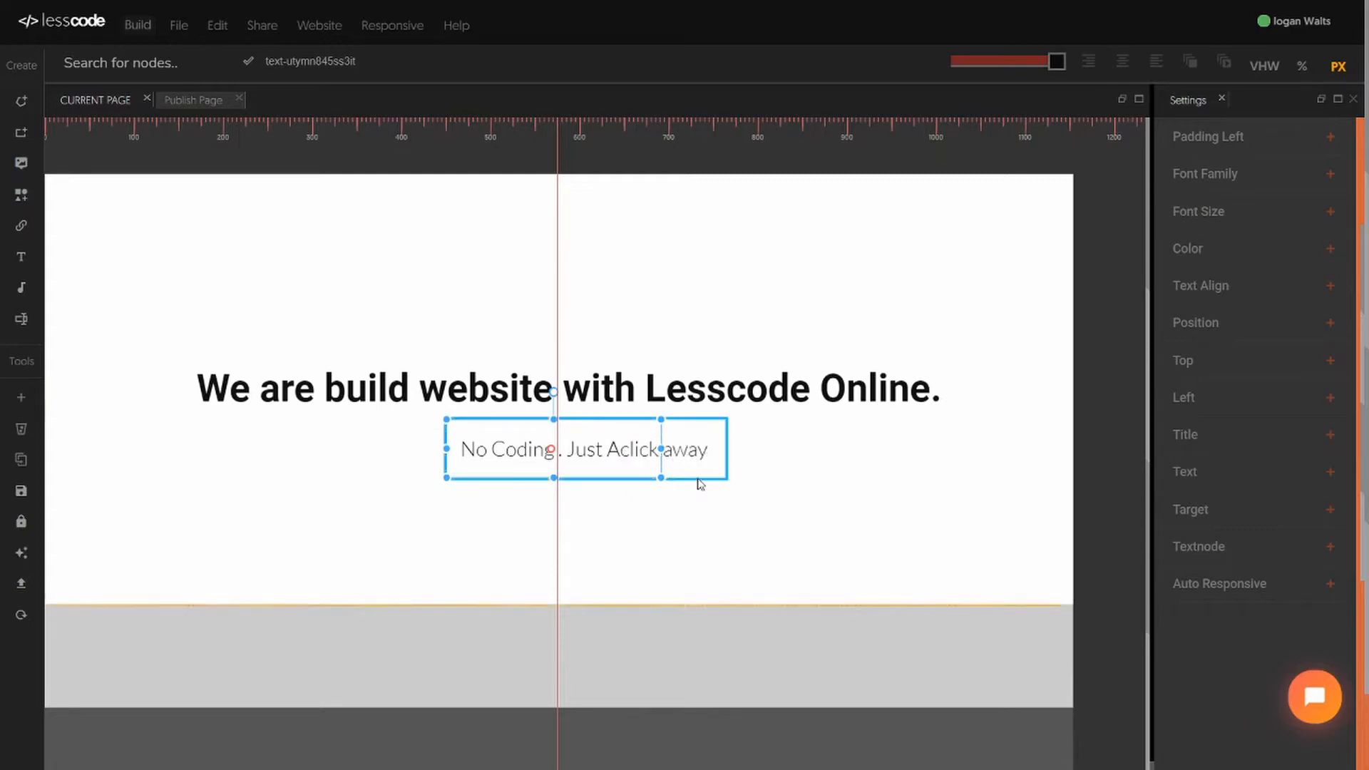
pyautogui.click(711, 537)
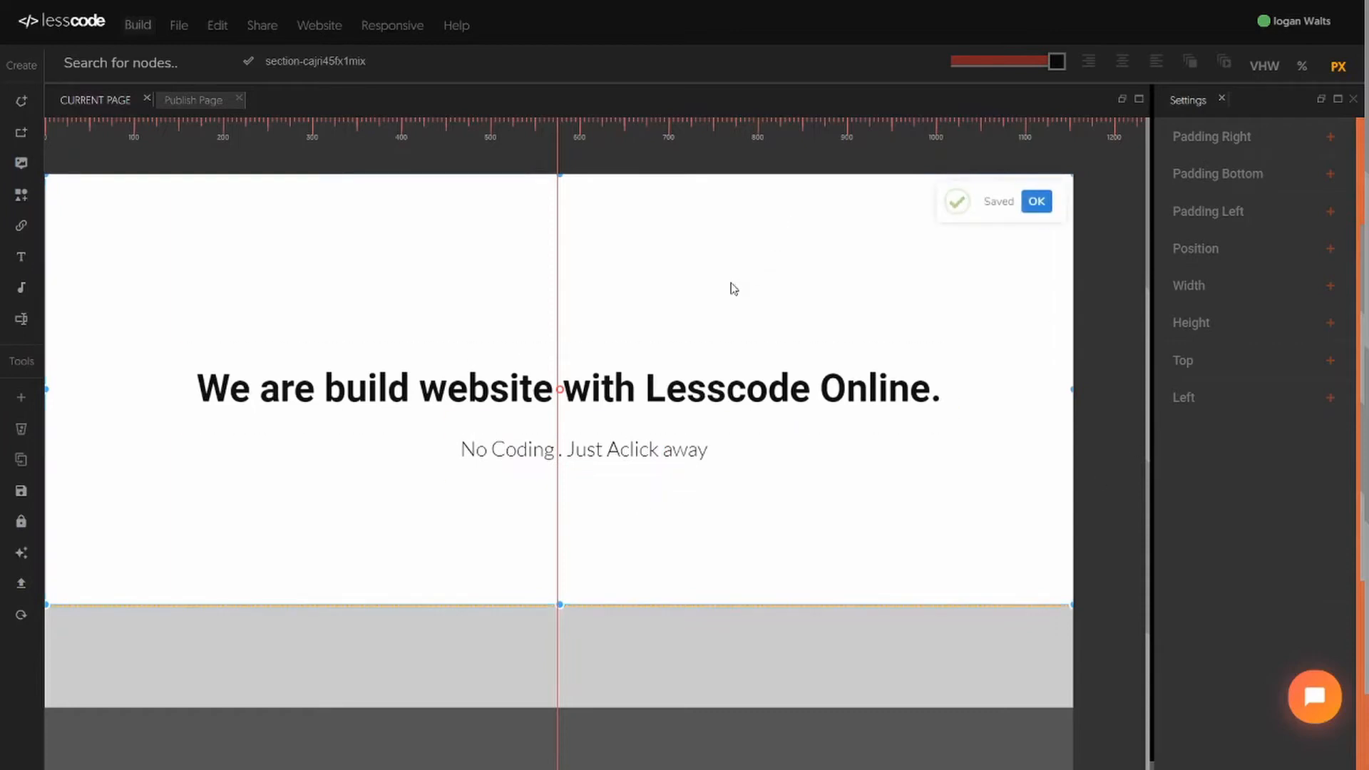
# Step: Move the subtitle left so it is centred on the vertical guide under the heading, save, and refresh the page
pyautogui.click(642, 434)
pyautogui.moveTo(659, 448)
pyautogui.mouseDown()
pyautogui.moveTo(612, 447)
pyautogui.moveTo(638, 447)
pyautogui.mouseUp()
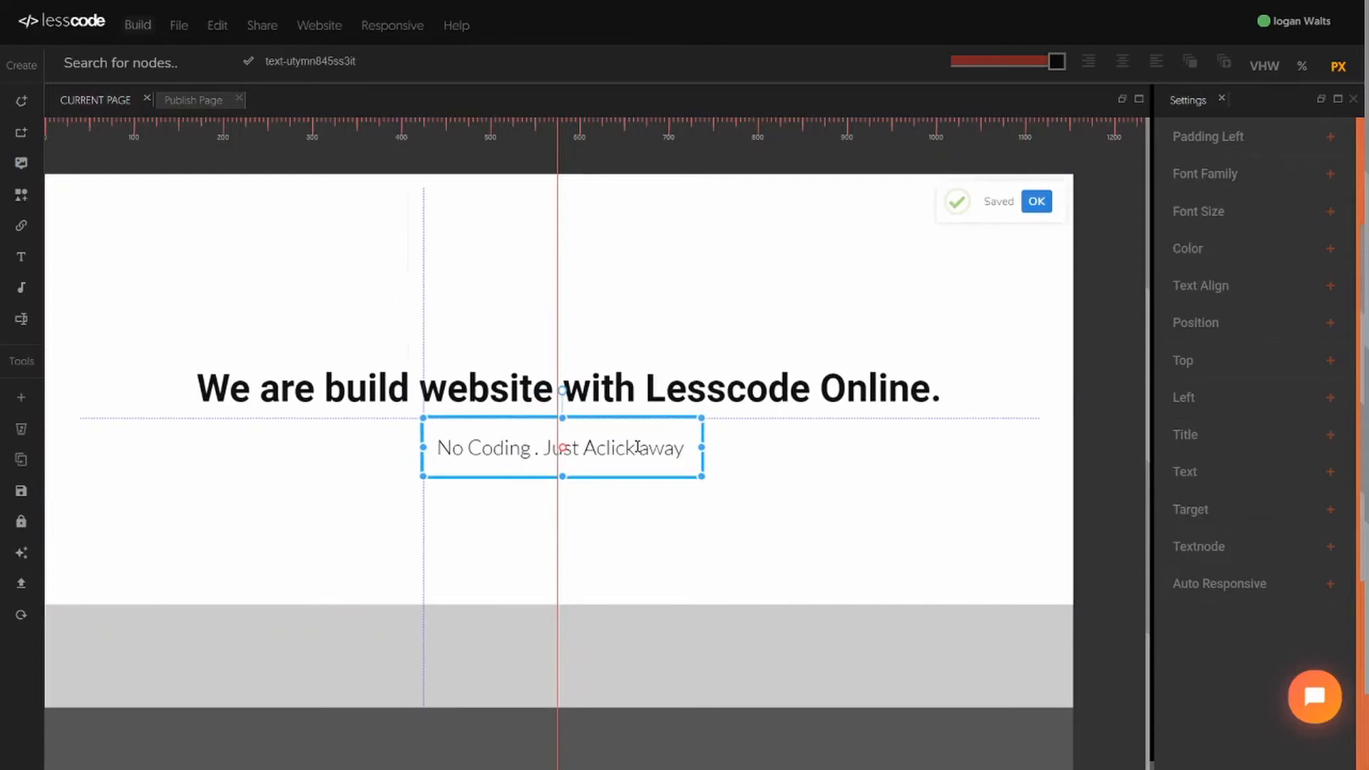
pyautogui.click(688, 590)
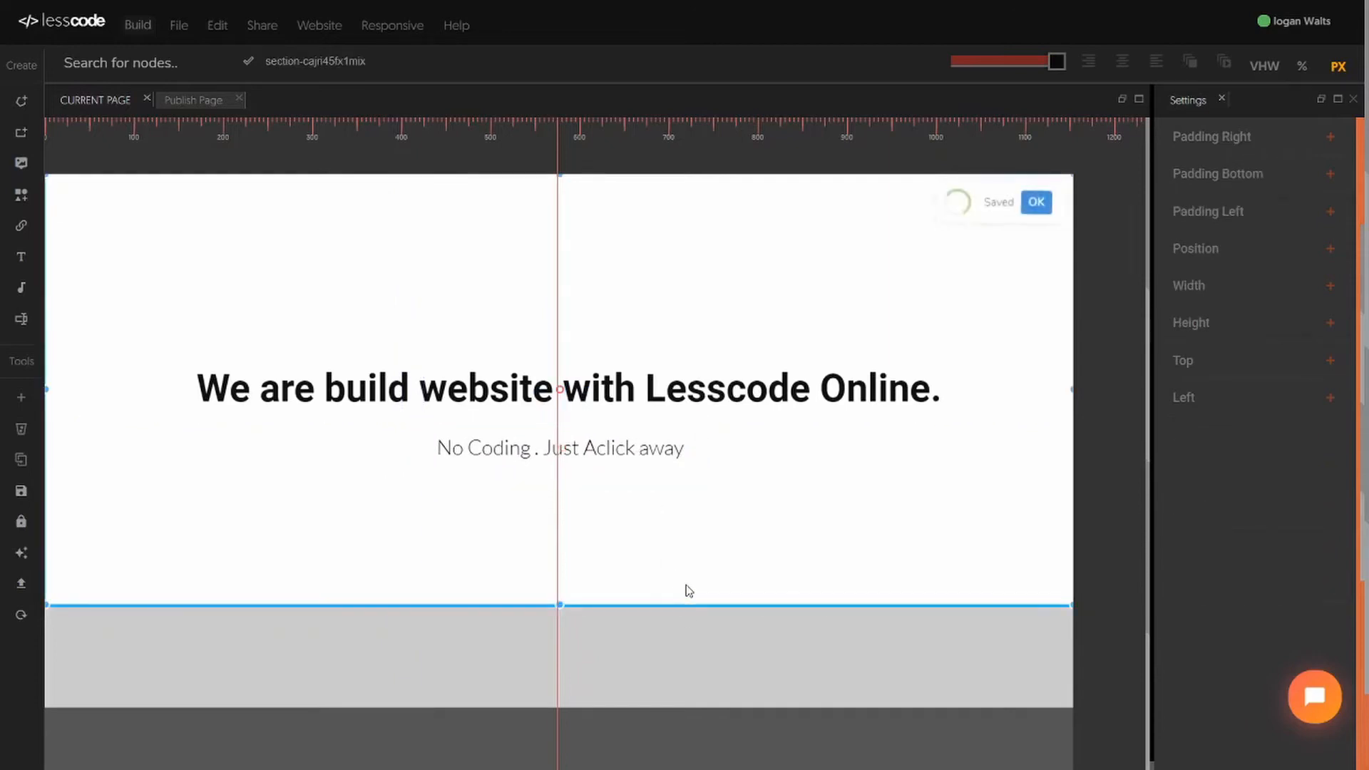
pyautogui.click(21, 616)
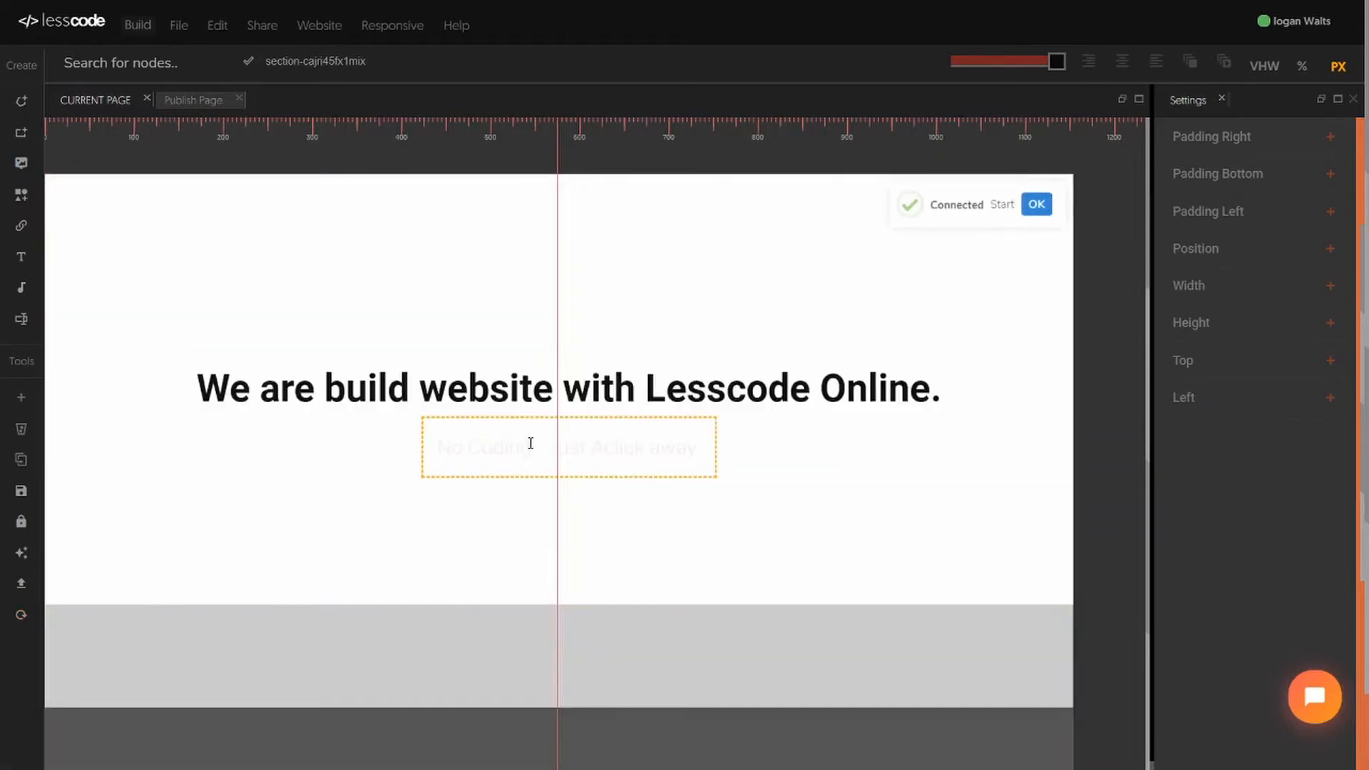
# Step: Nudge the heading and subtitle slightly left and up toward the vertical guide, and extend the section's bottom edge slightly downward
pyautogui.click(530, 443)
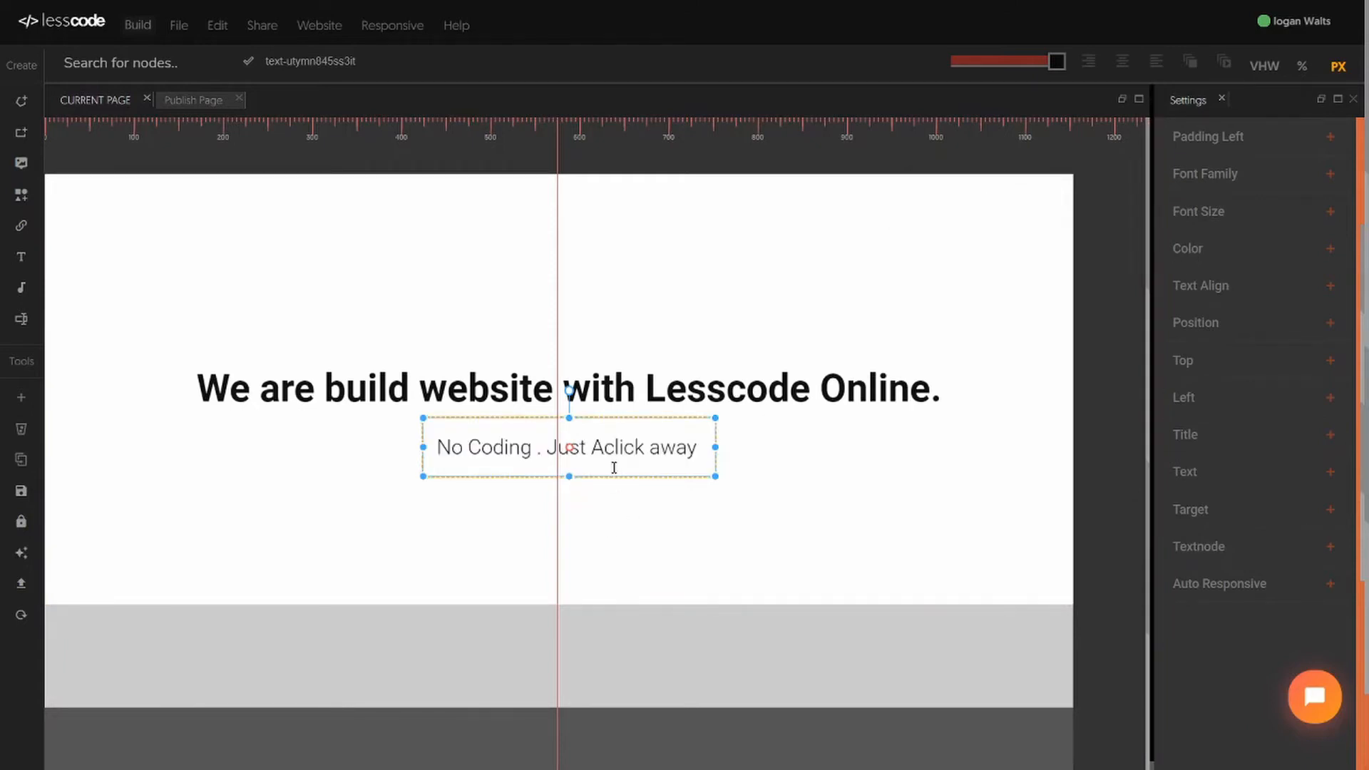
pyautogui.click(663, 456)
pyautogui.click(323, 347)
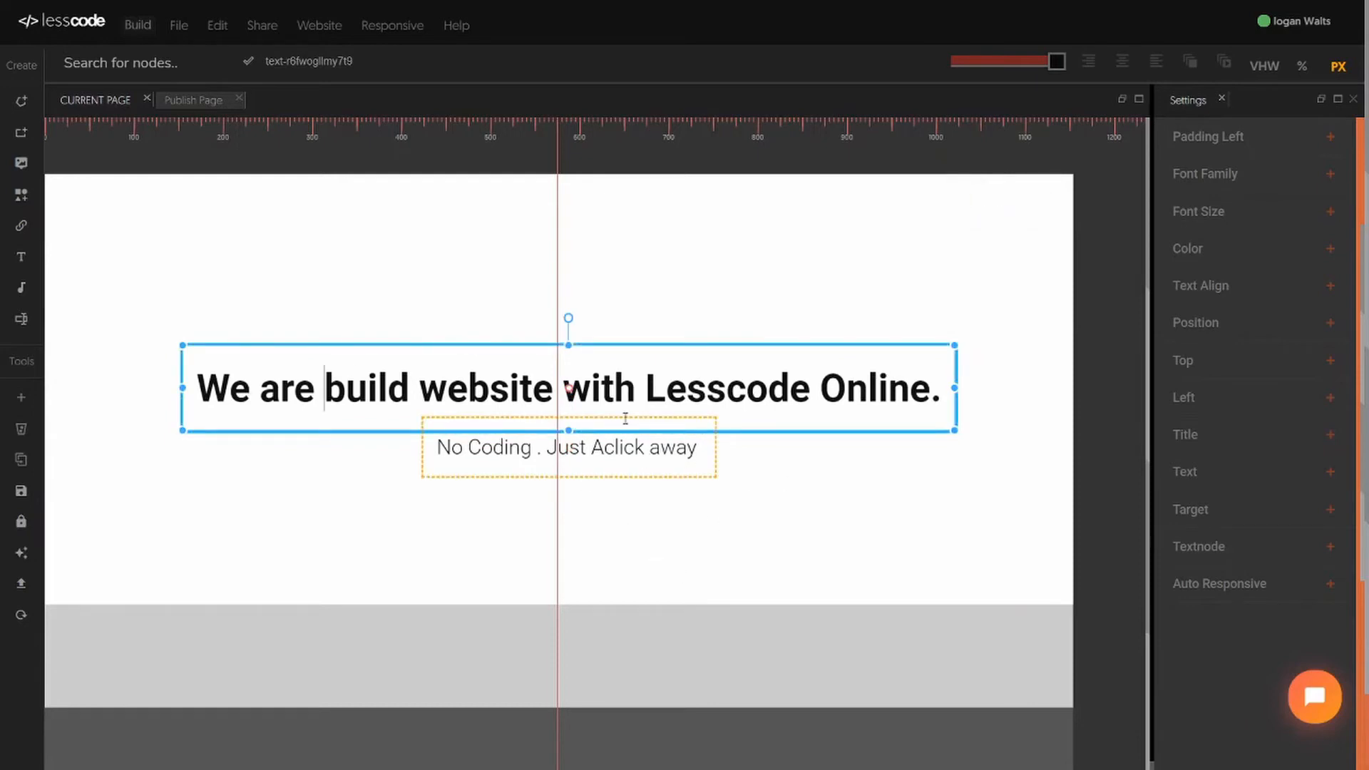
pyautogui.click(616, 591)
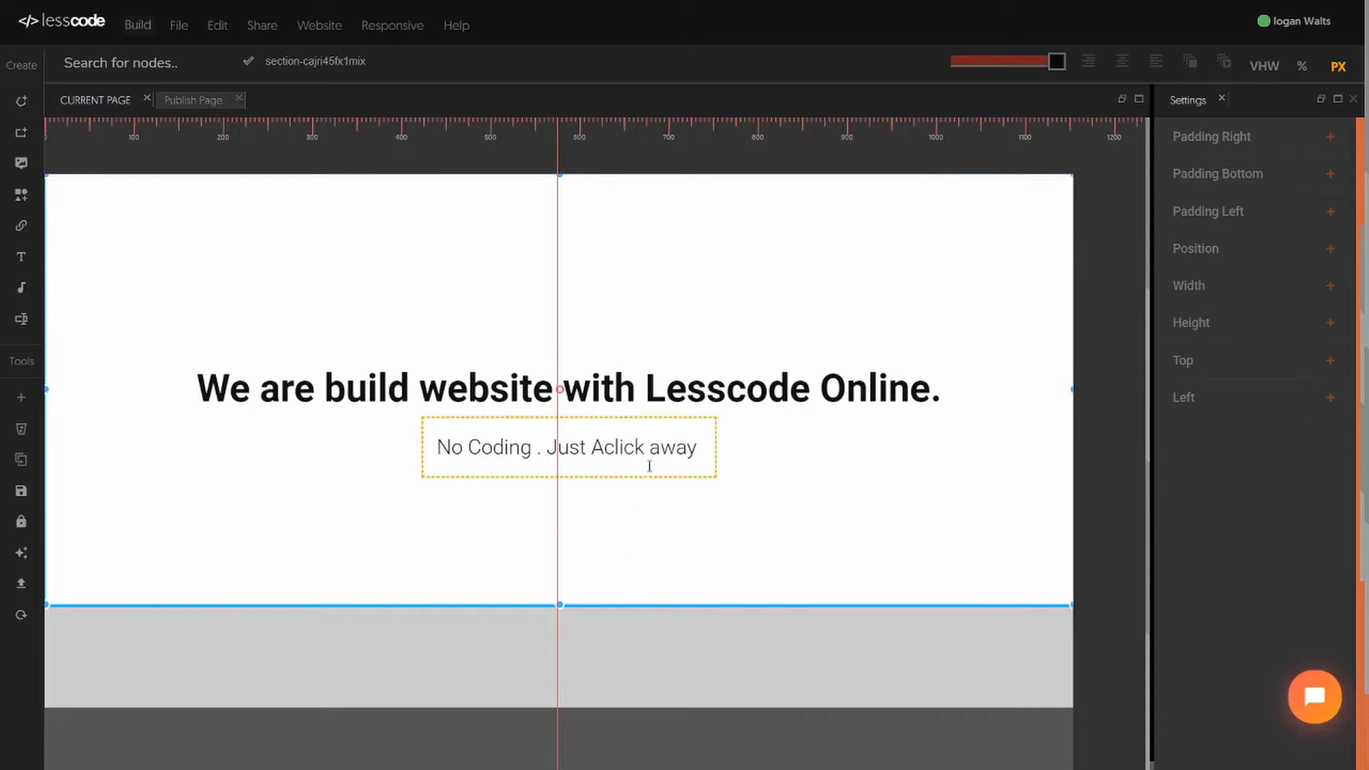
pyautogui.moveTo(651, 454)
pyautogui.mouseDown()
pyautogui.moveTo(636, 447)
pyautogui.moveTo(653, 443)
pyautogui.mouseUp()
pyautogui.moveTo(725, 392); pyautogui.dragTo(720, 390)
pyautogui.click(1027, 524)
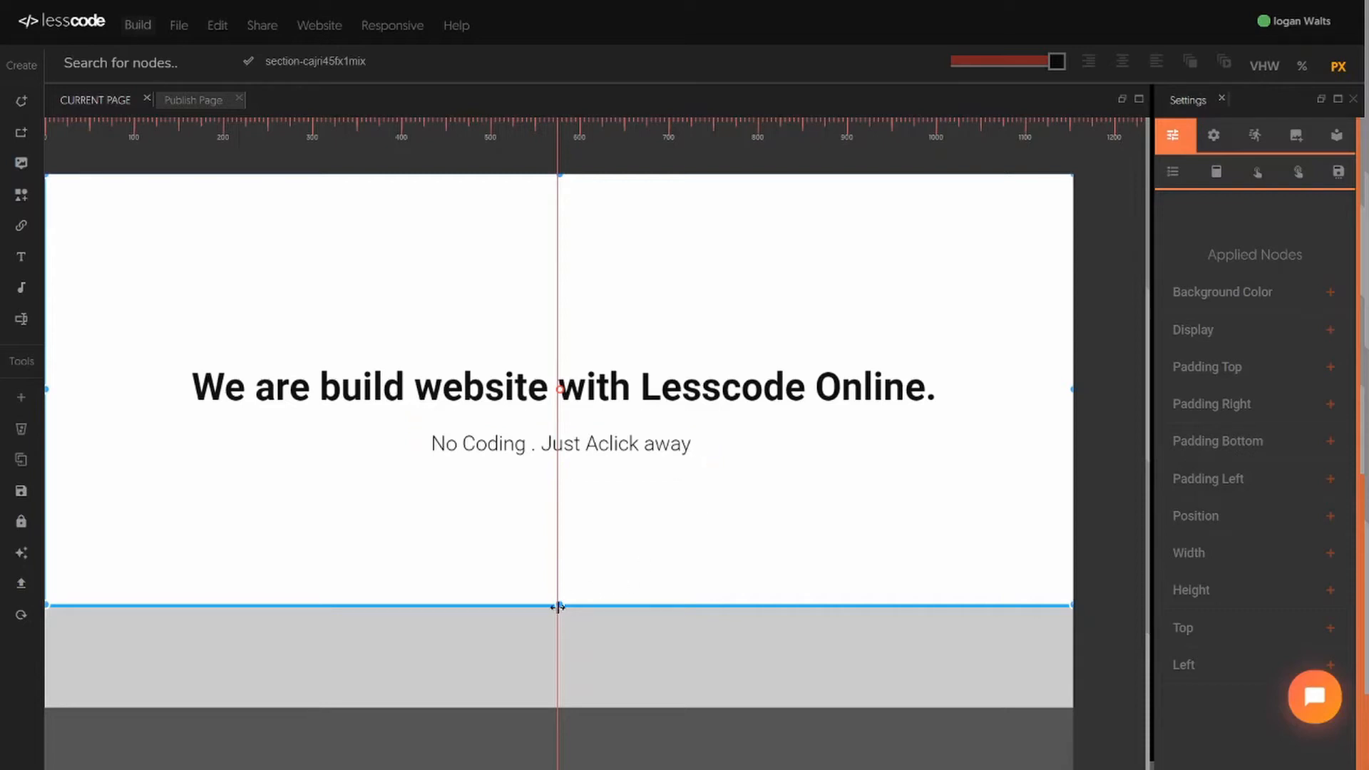
pyautogui.moveTo(559, 606); pyautogui.dragTo(559, 611)
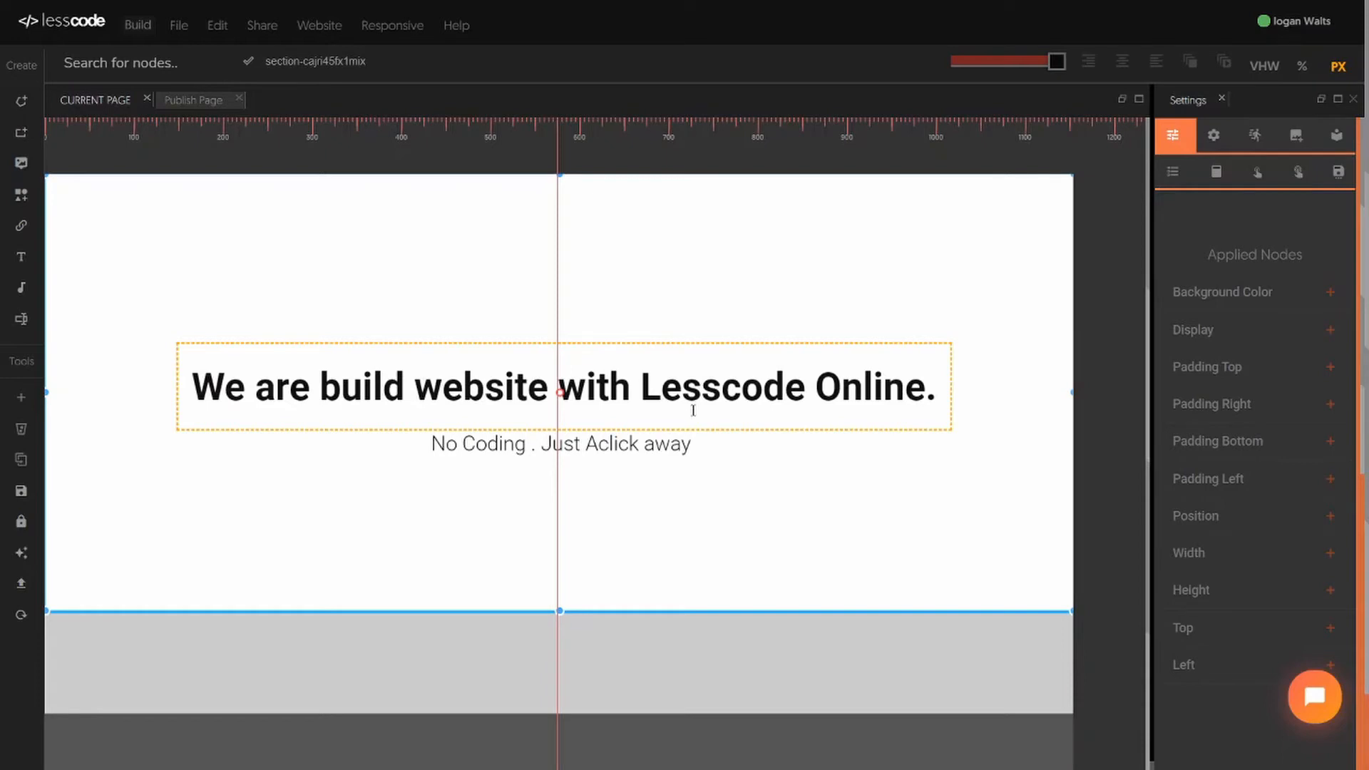
# Step: Narrow the heading box so its text wraps onto two lines, and reposition it with the subtitle in the section's left half
pyautogui.click(705, 382)
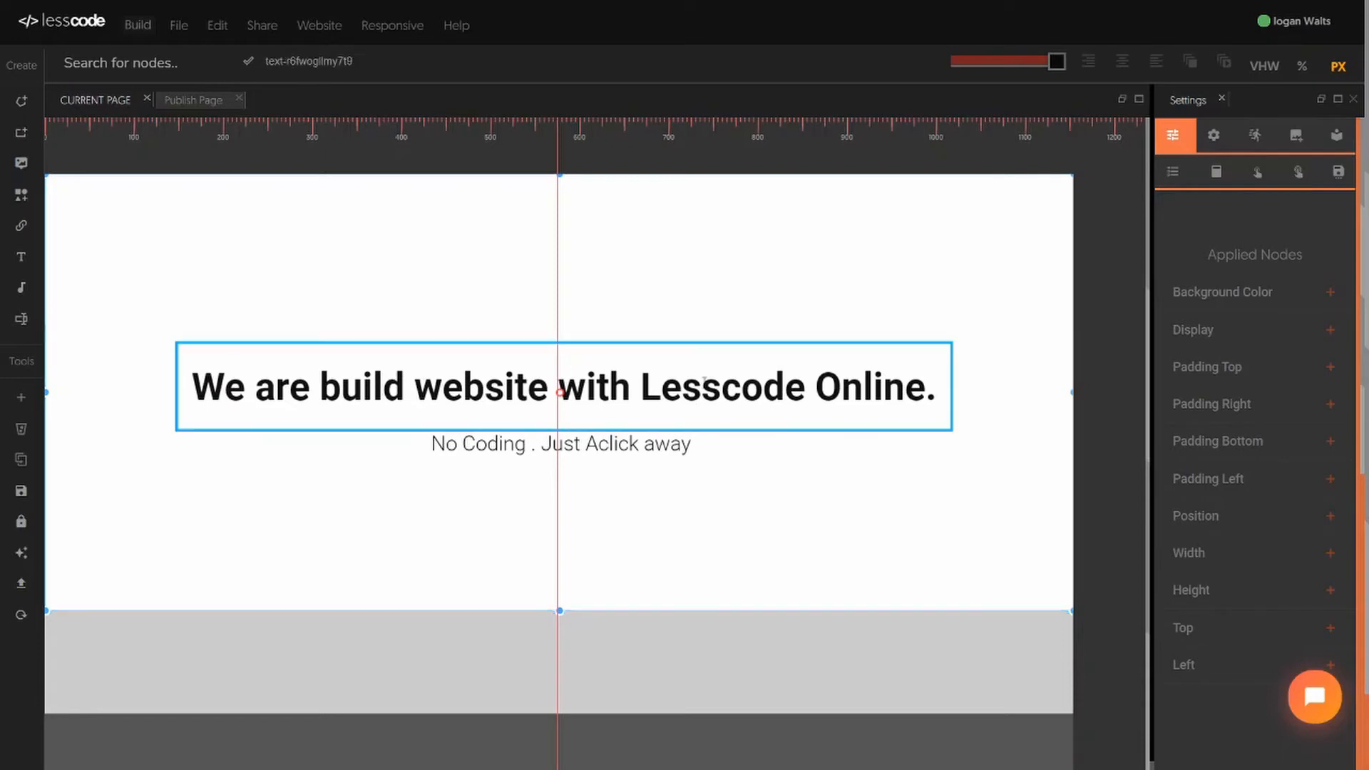
pyautogui.moveTo(951, 386); pyautogui.dragTo(610, 376)
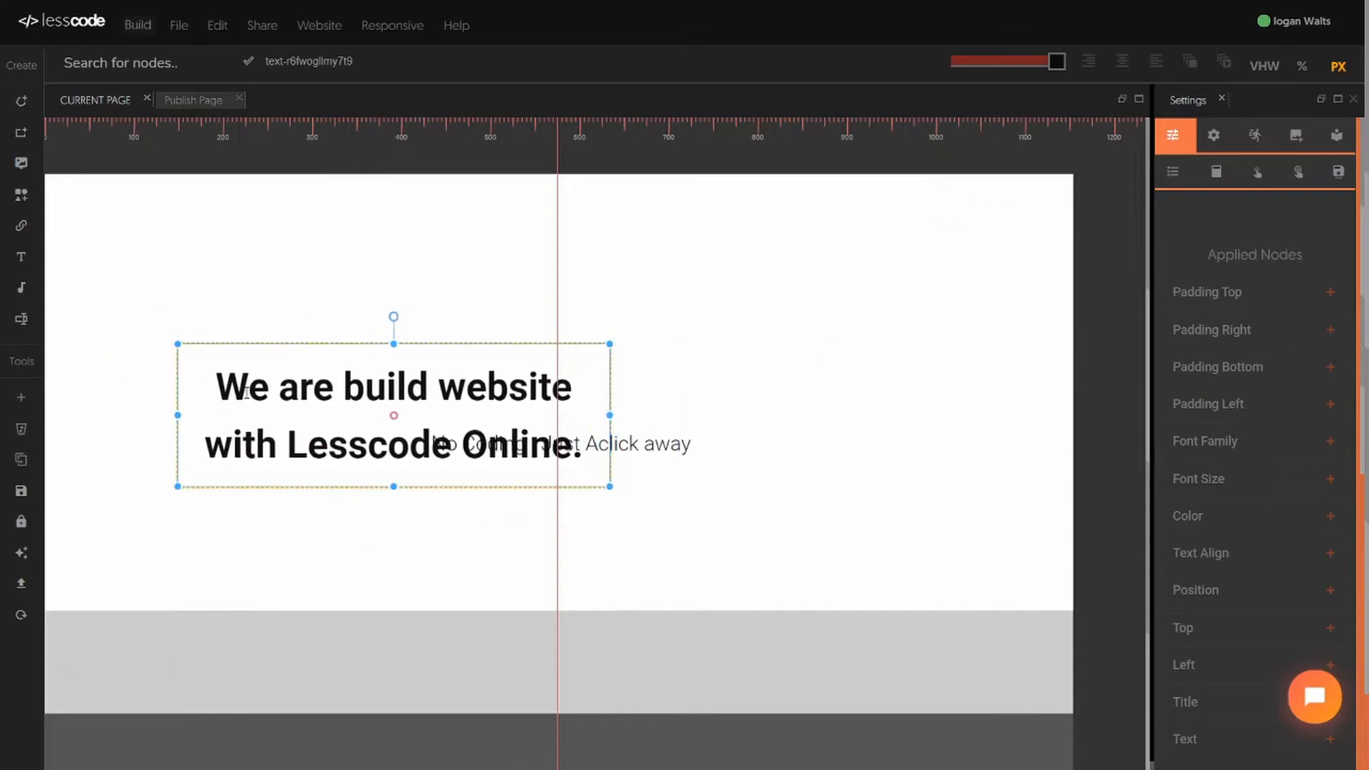
pyautogui.moveTo(280, 392); pyautogui.dragTo(204, 350)
pyautogui.click(611, 437)
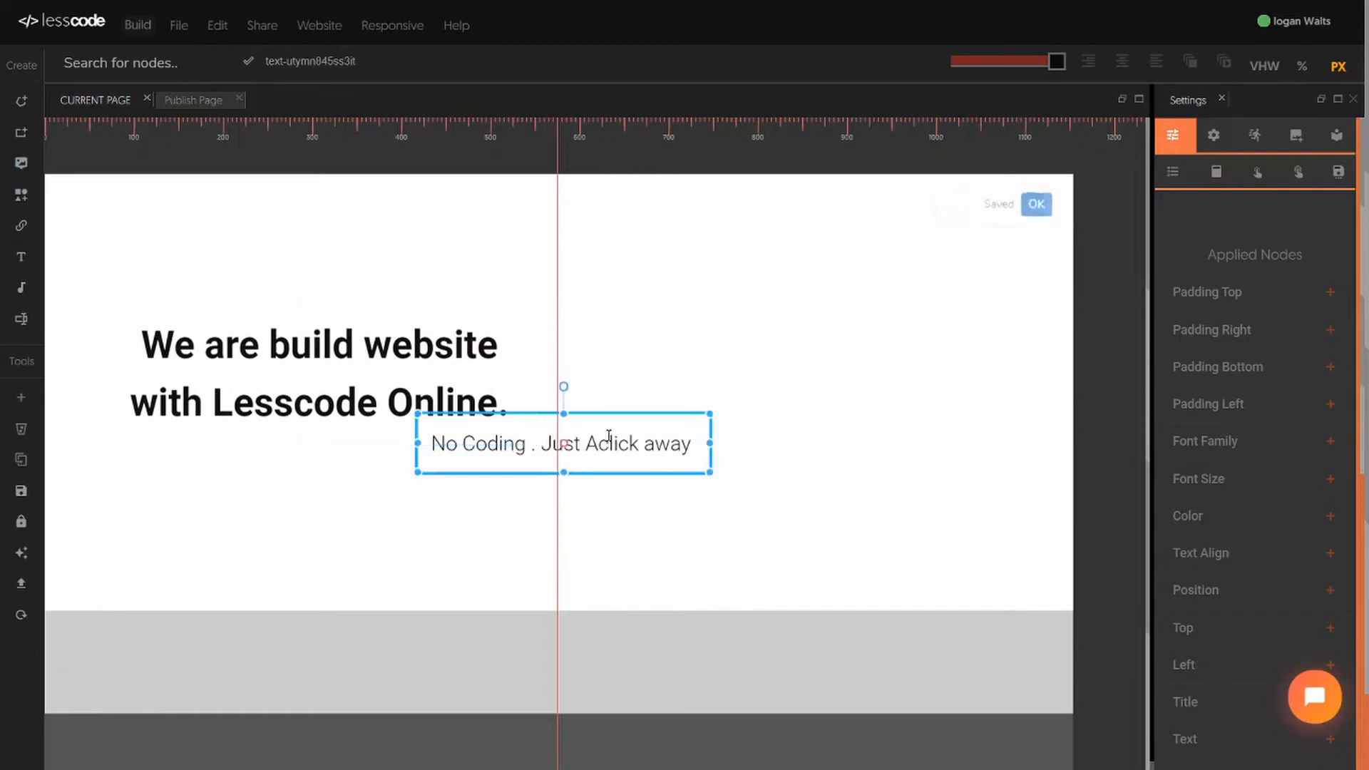
pyautogui.moveTo(609, 437); pyautogui.dragTo(316, 444)
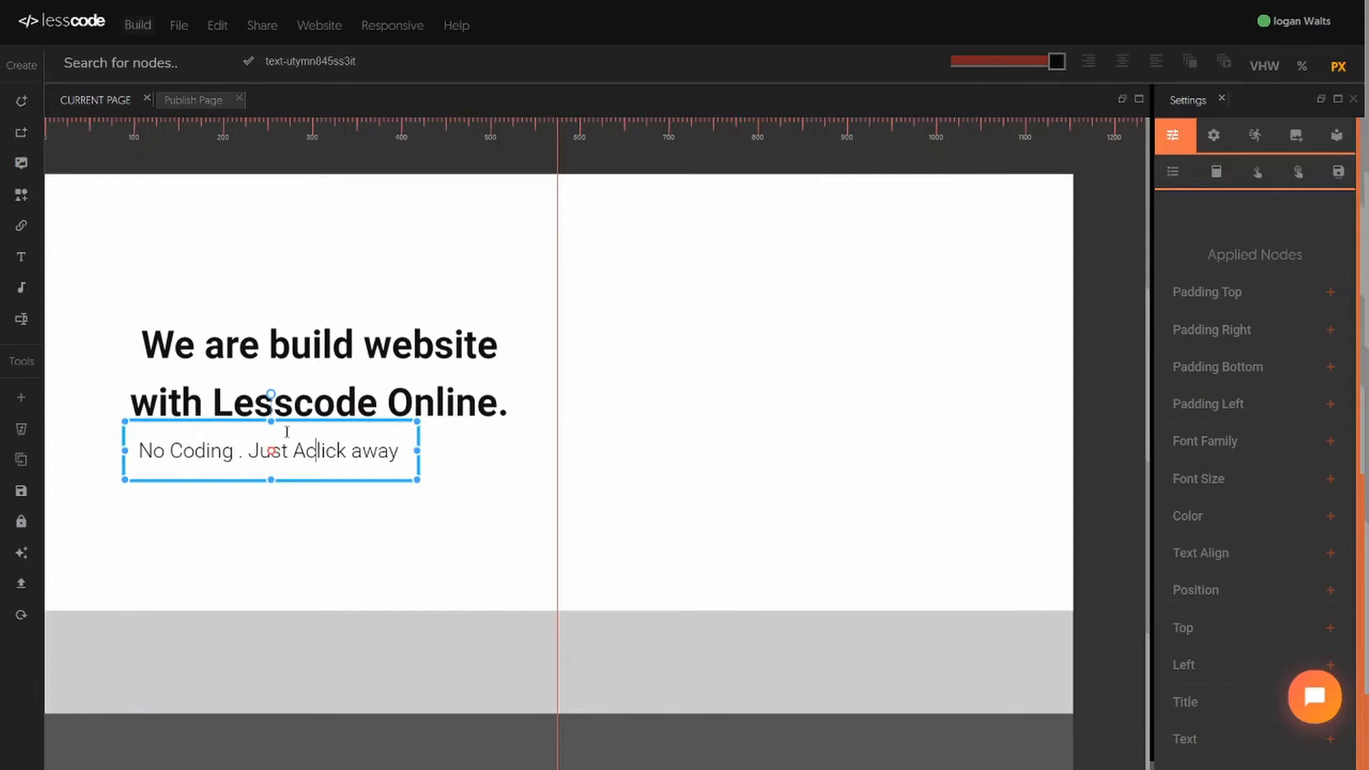
# Step: Set the heading's Text Align to left
pyautogui.click(390, 344)
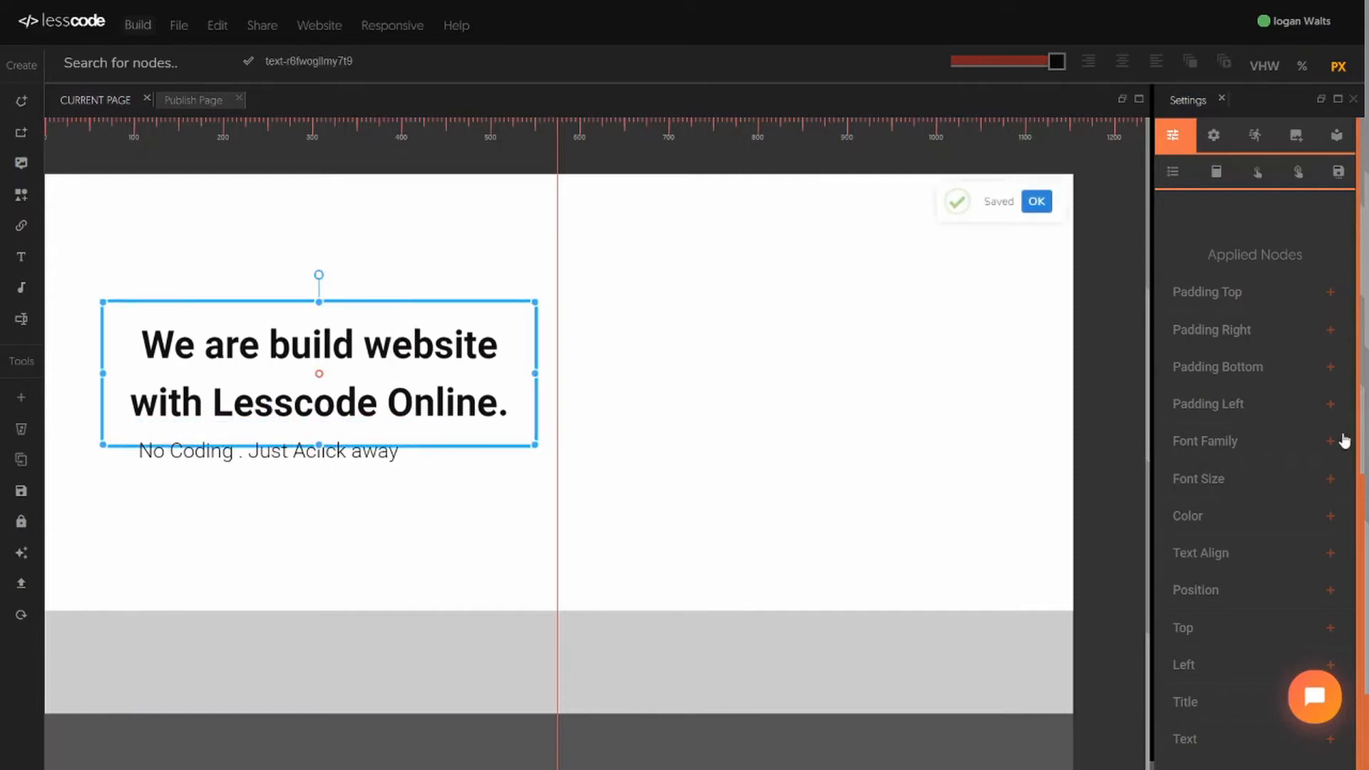
pyautogui.click(1216, 563)
pyautogui.click(1216, 591)
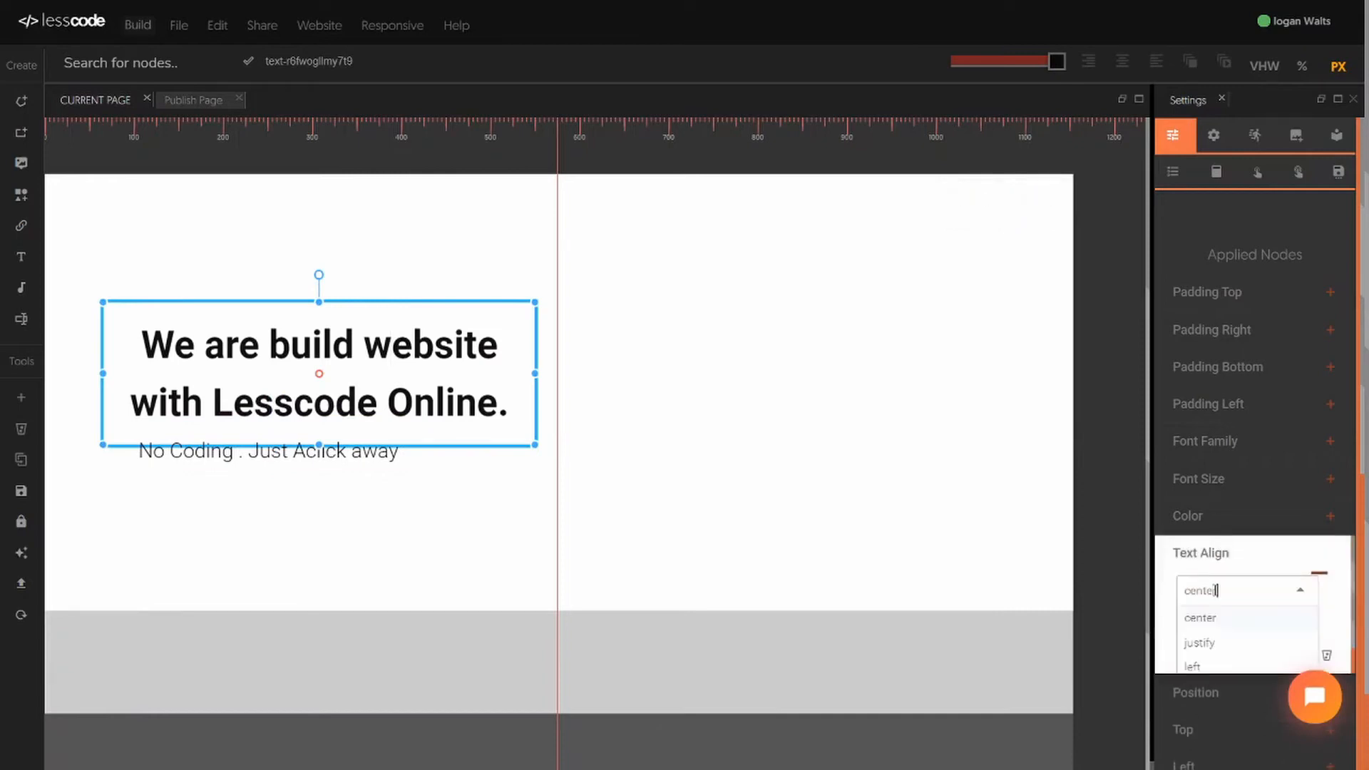
pyautogui.click(1197, 635)
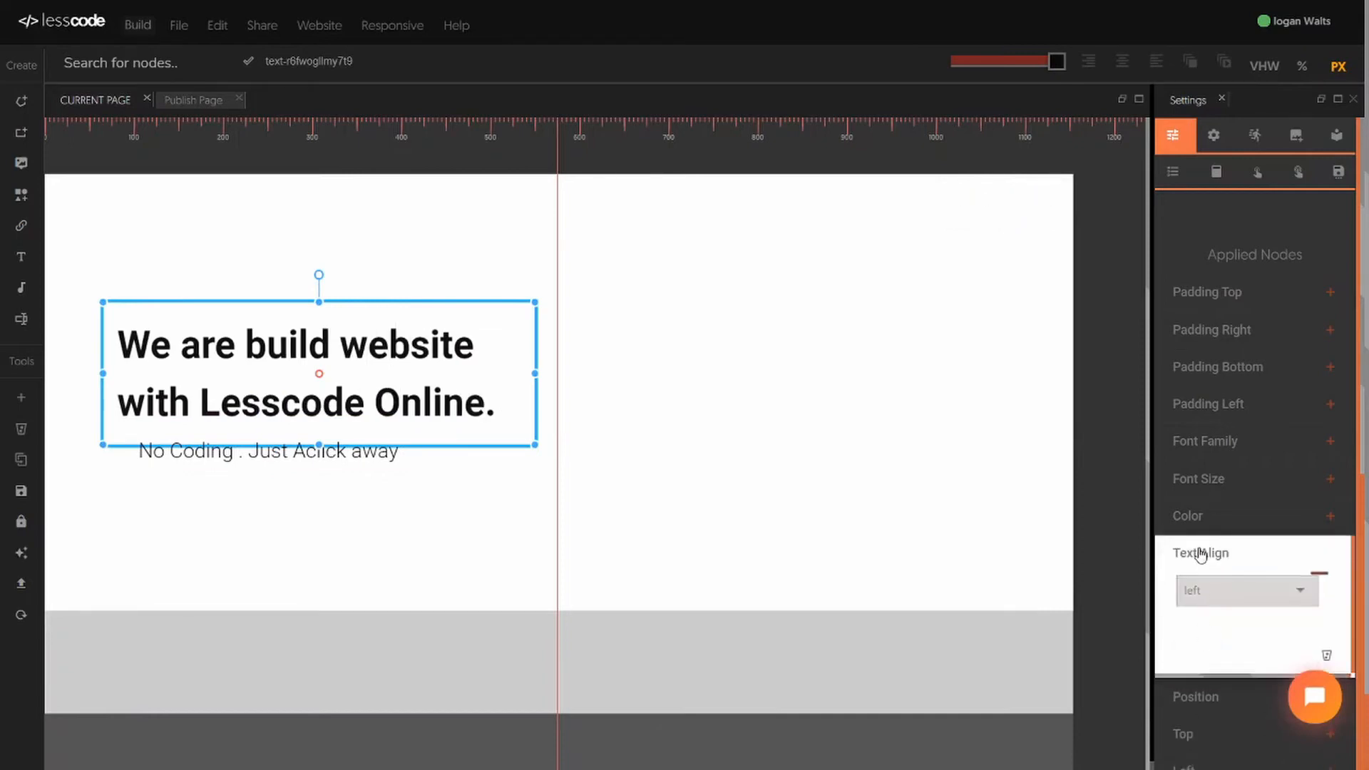
pyautogui.click(1199, 555)
# Step: Set the subtitle's Text Align to left
pyautogui.click(323, 458)
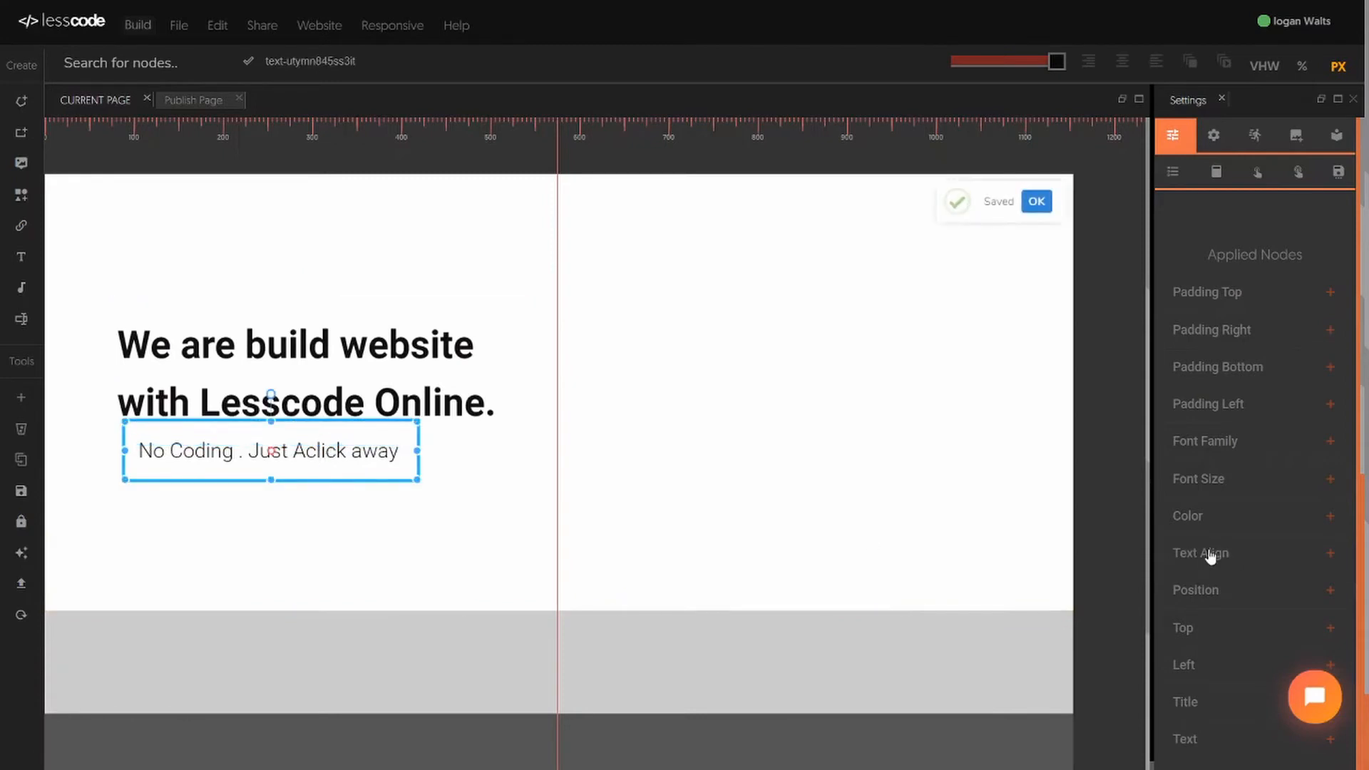
pyautogui.click(1210, 556)
pyautogui.click(1210, 590)
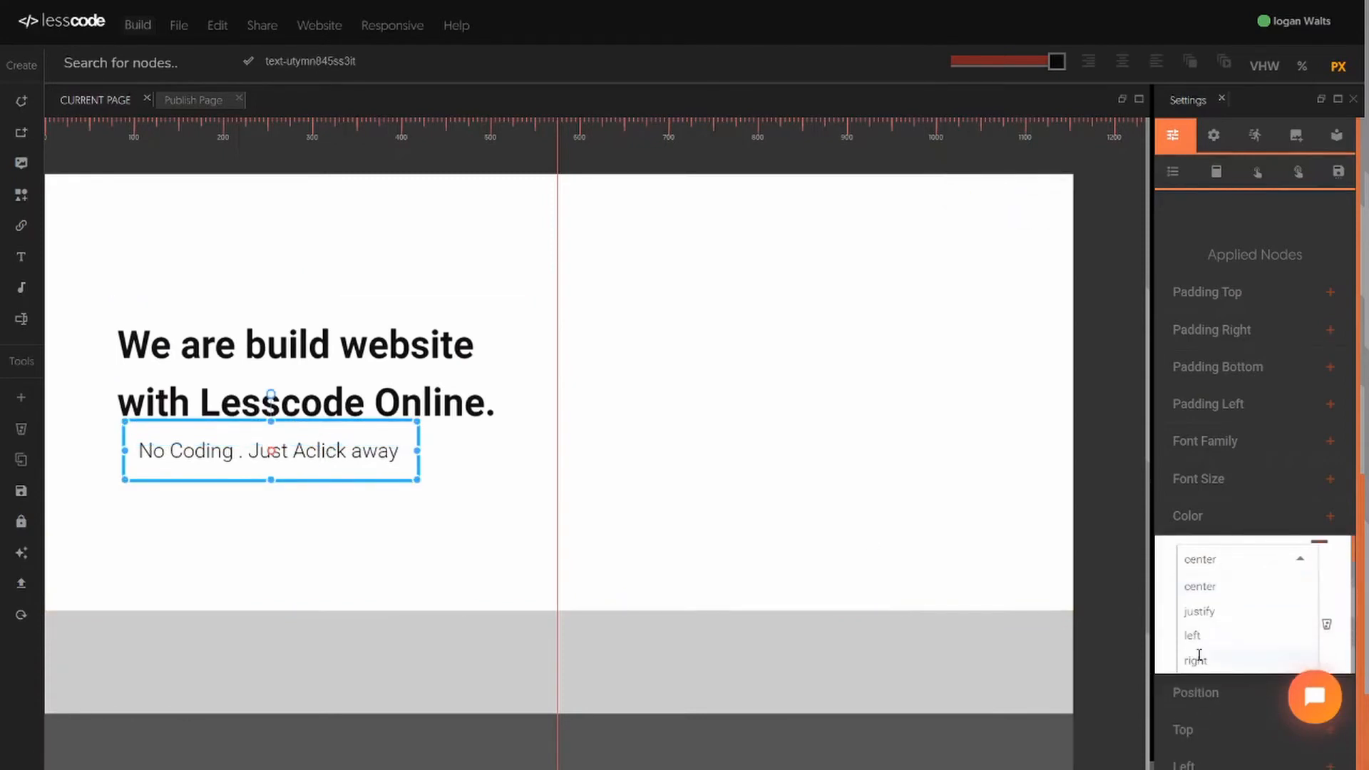
pyautogui.click(1192, 635)
pyautogui.click(1215, 554)
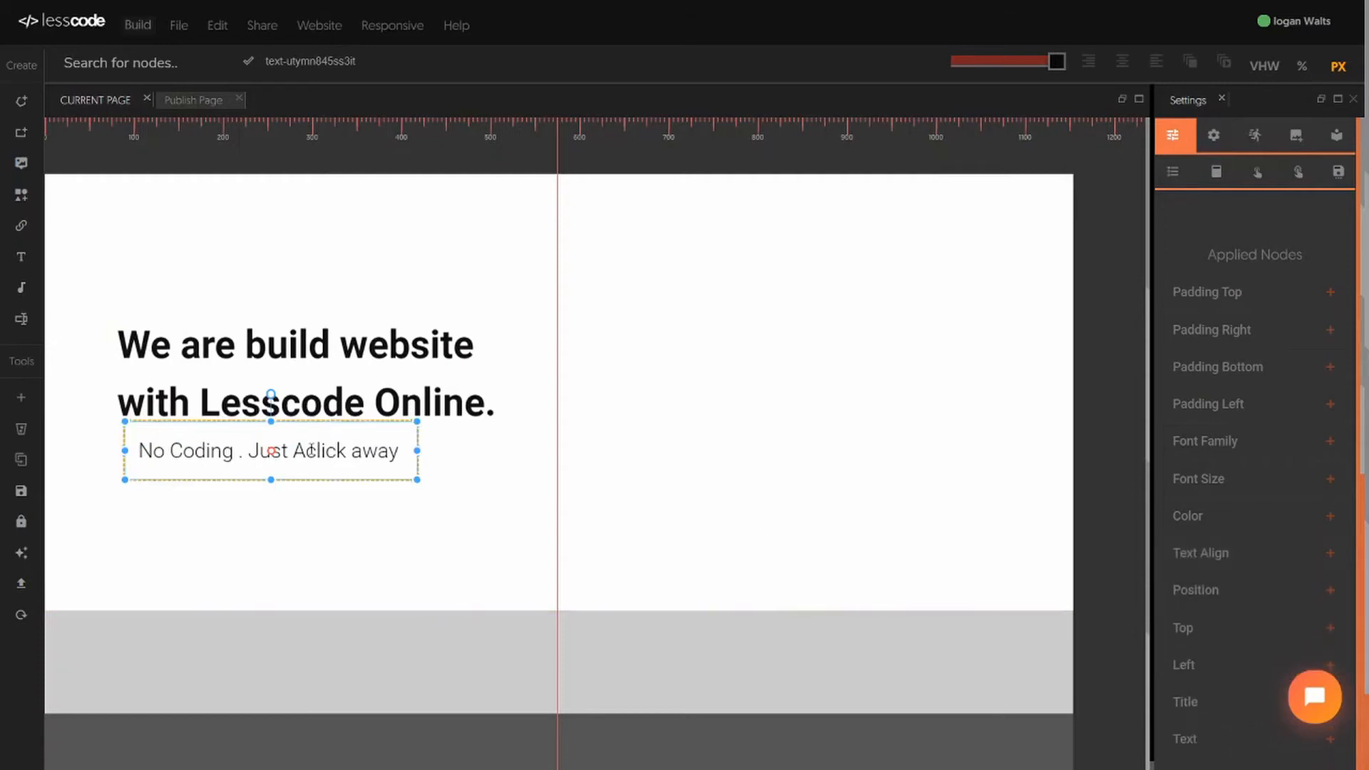
# Step: Search the nodes for "line" and add the Line Height node to the heading
pyautogui.click(298, 348)
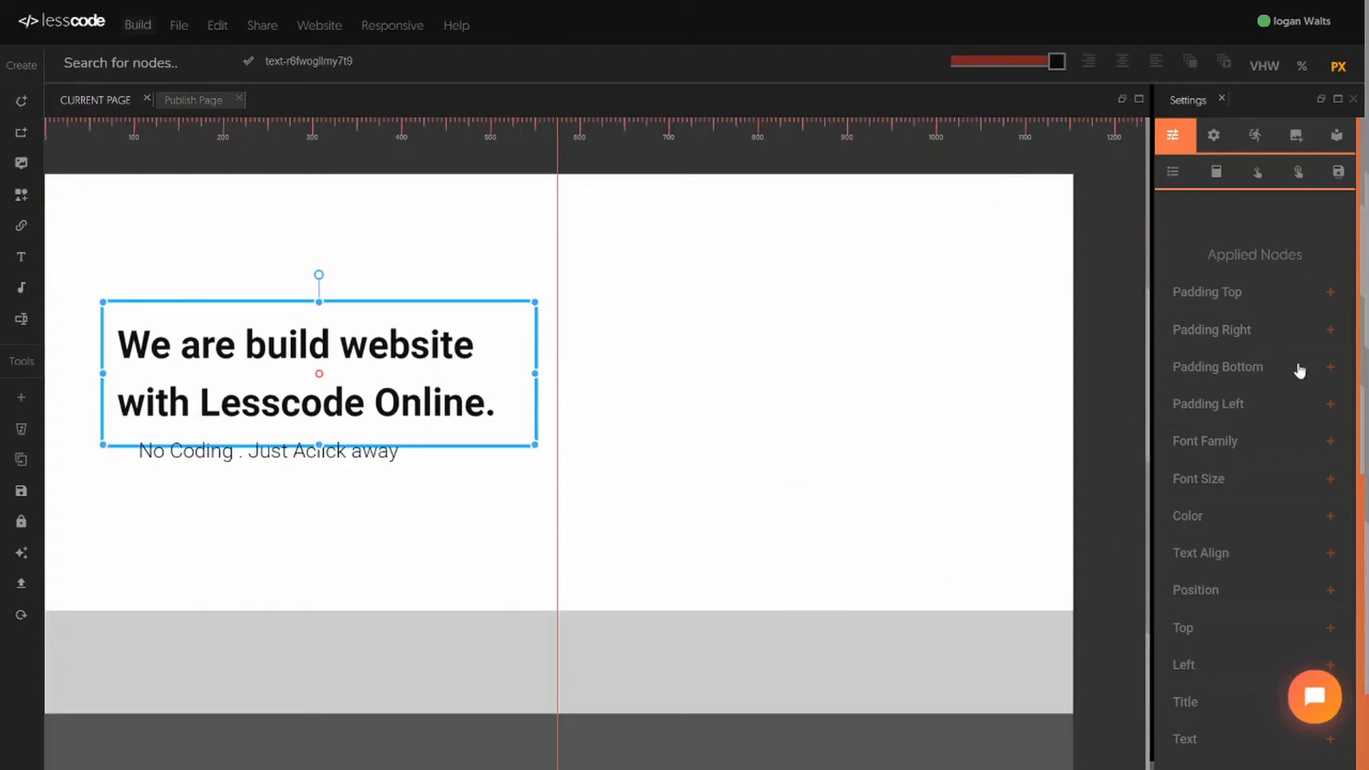
pyautogui.scroll(-5, 1259, 342)
pyautogui.scroll(4, 1215, 474)
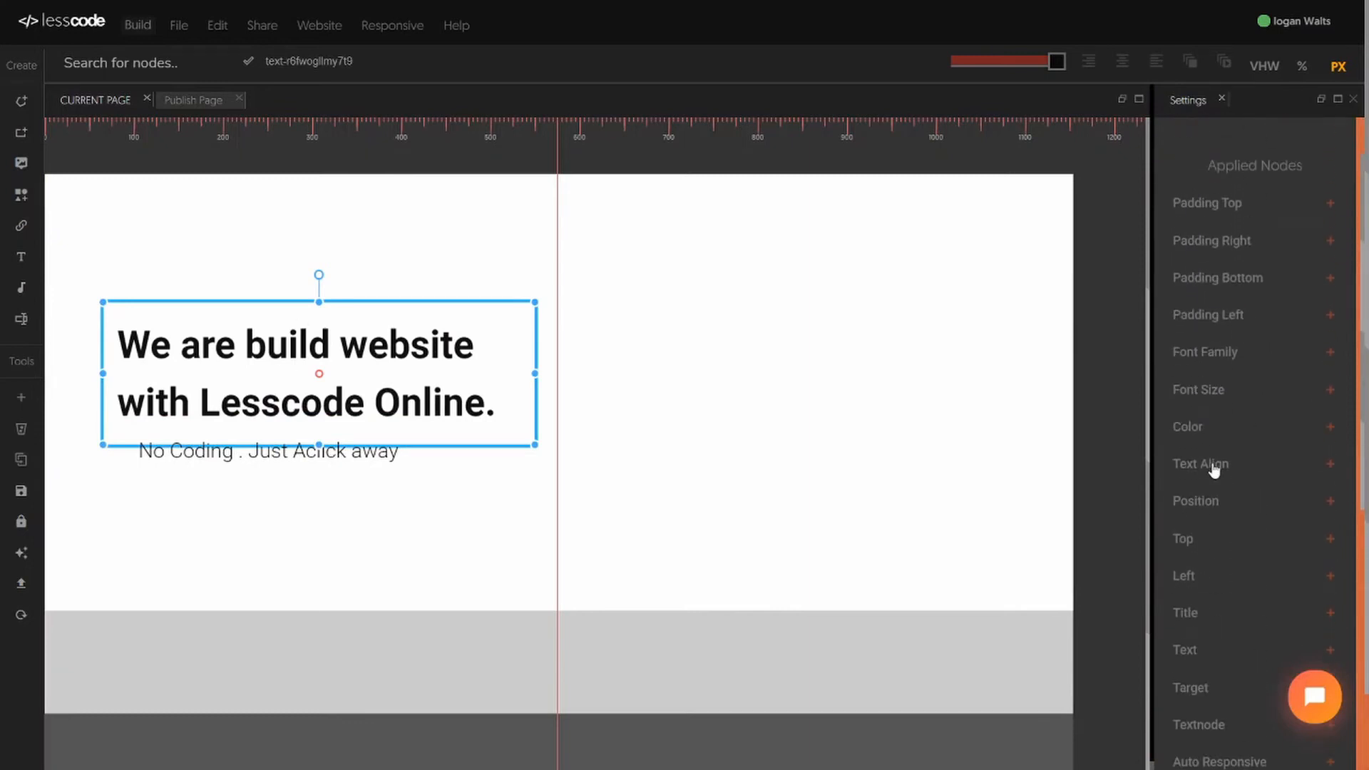
pyautogui.click(146, 62)
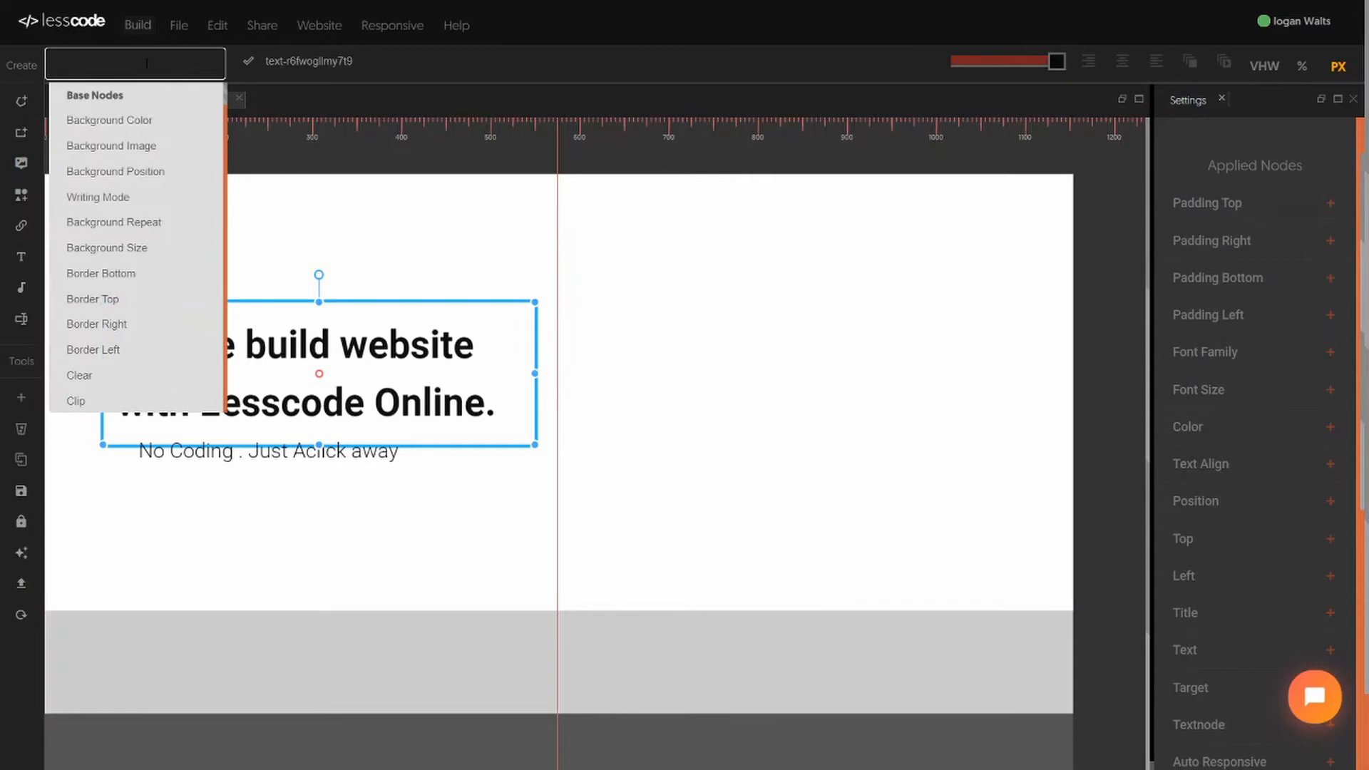
pyautogui.write('line')
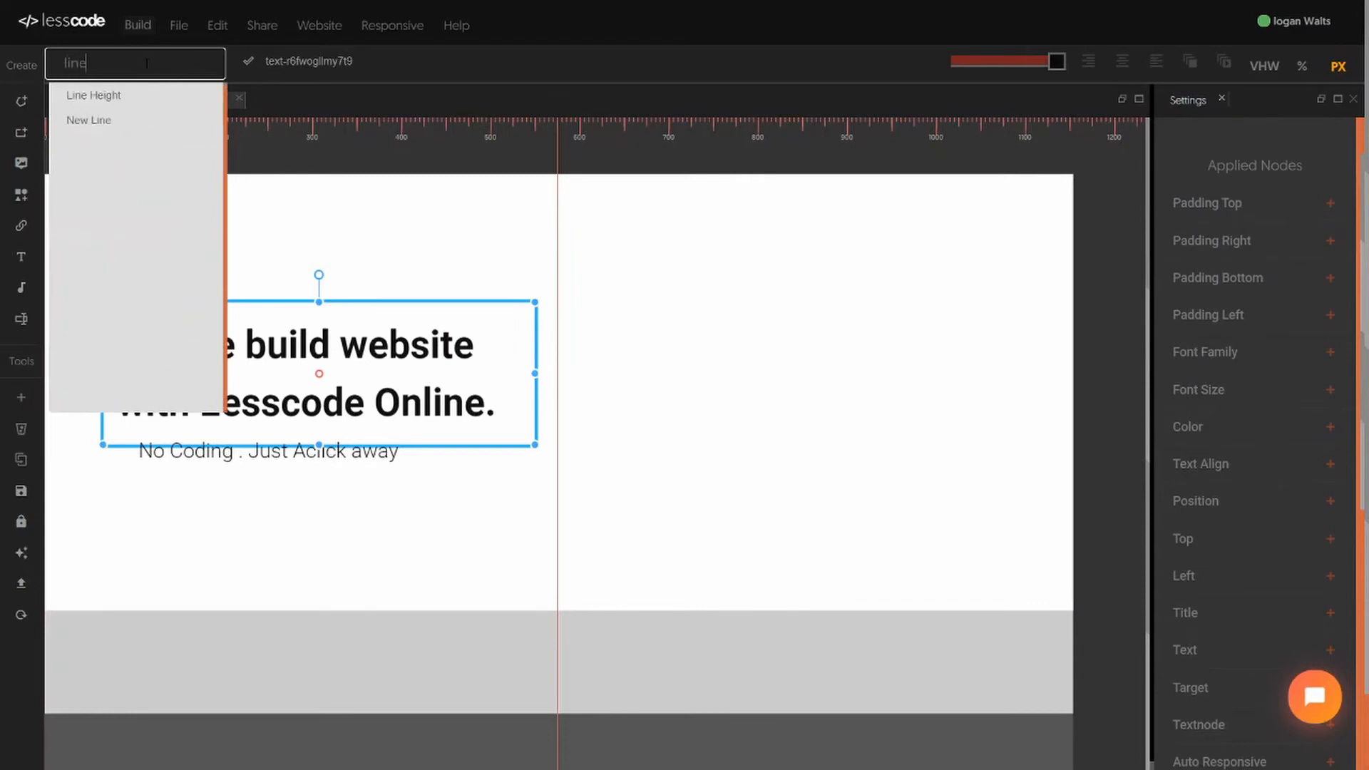
pyautogui.click(124, 95)
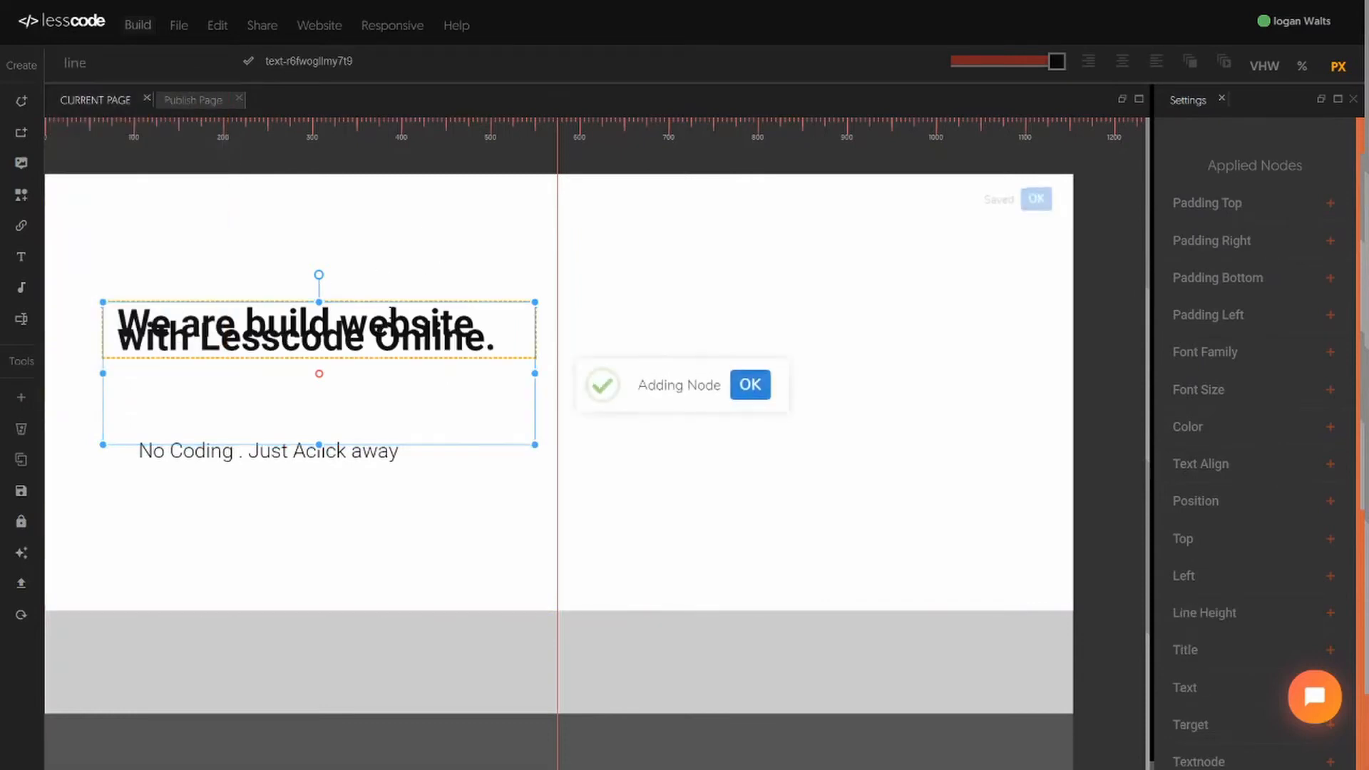
# Step: Increase the heading's Line Height to about 70 so its two lines no longer overlap
pyautogui.scroll(-5, 1255, 512)
pyautogui.click(1206, 442)
pyautogui.click(1247, 474)
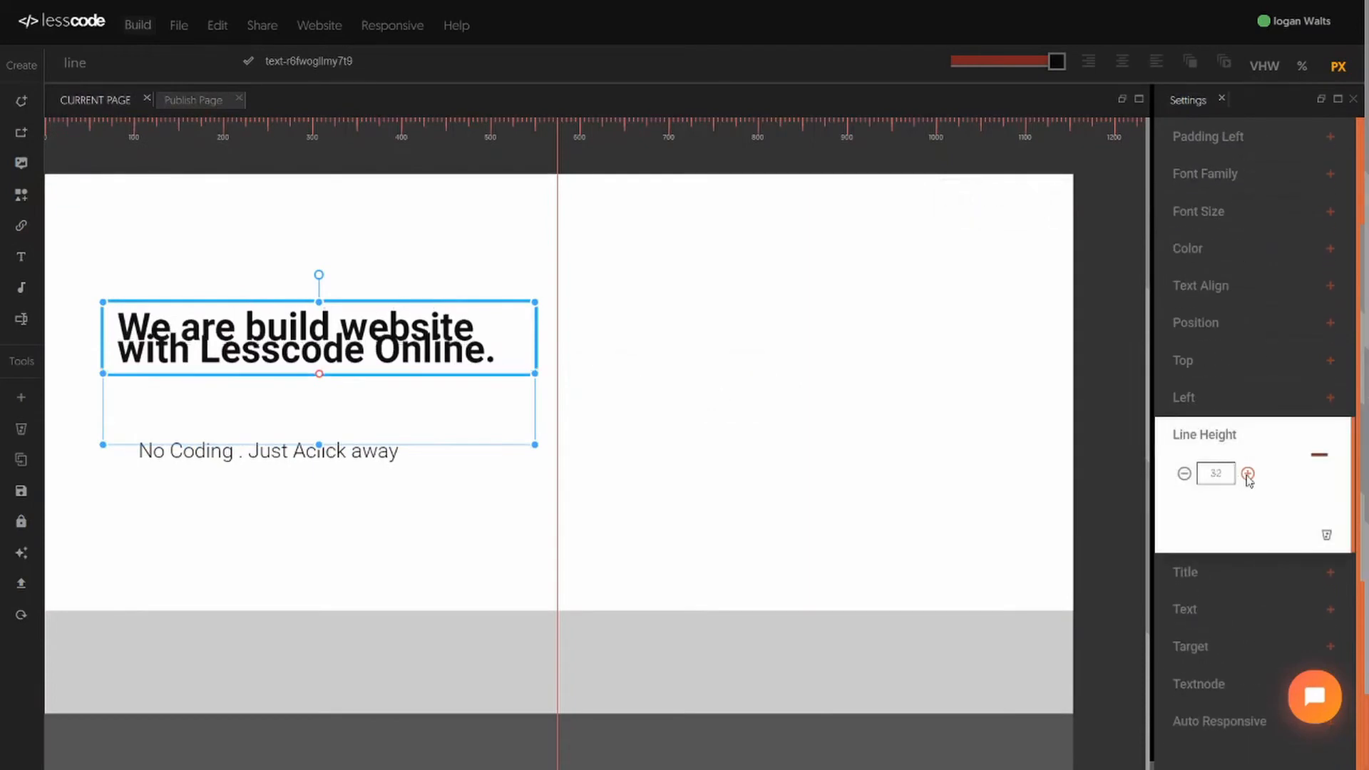
pyautogui.click(1247, 474)
pyautogui.click(1247, 474)
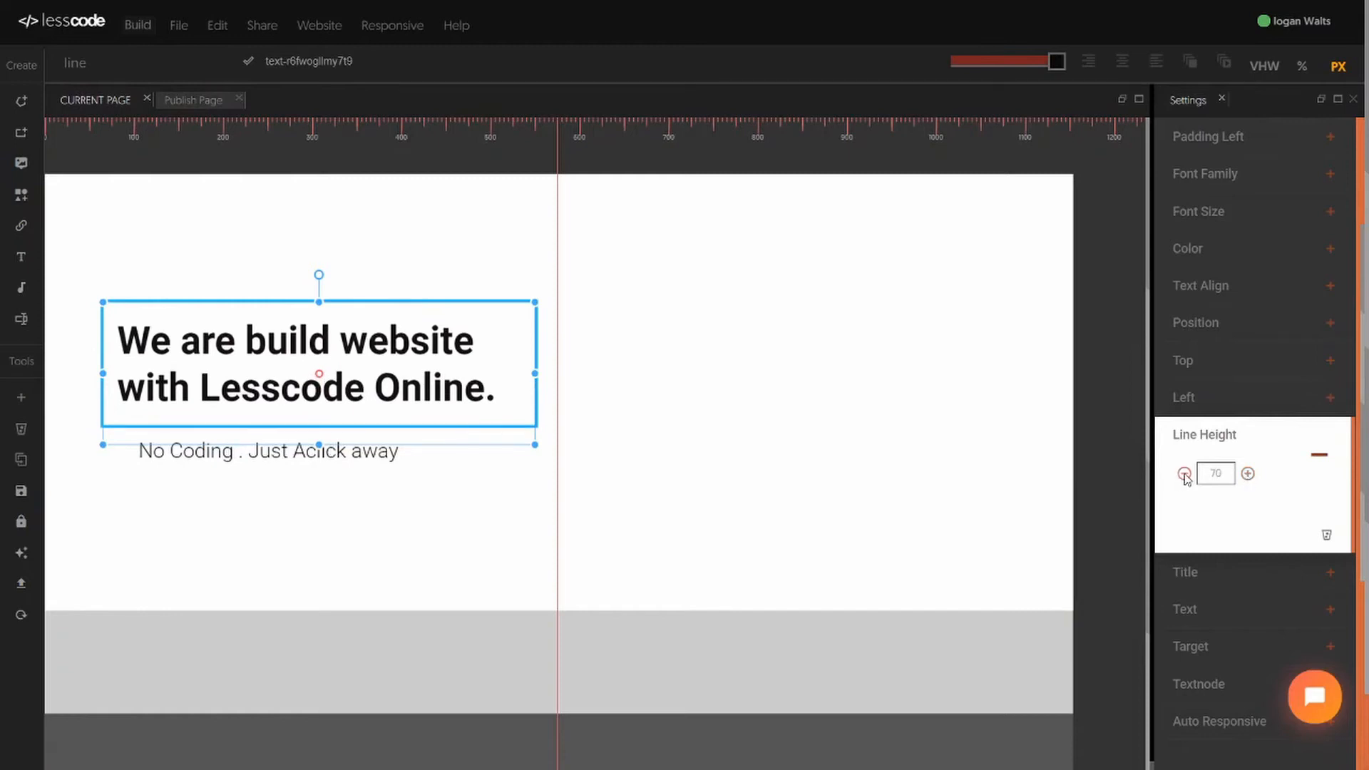
pyautogui.click(1247, 473)
pyautogui.click(1247, 474)
pyautogui.click(1197, 438)
# Step: Move the subtitle slightly up and left so it sits directly beneath the two-line heading
pyautogui.click(353, 452)
pyautogui.moveTo(326, 452); pyautogui.dragTo(307, 436)
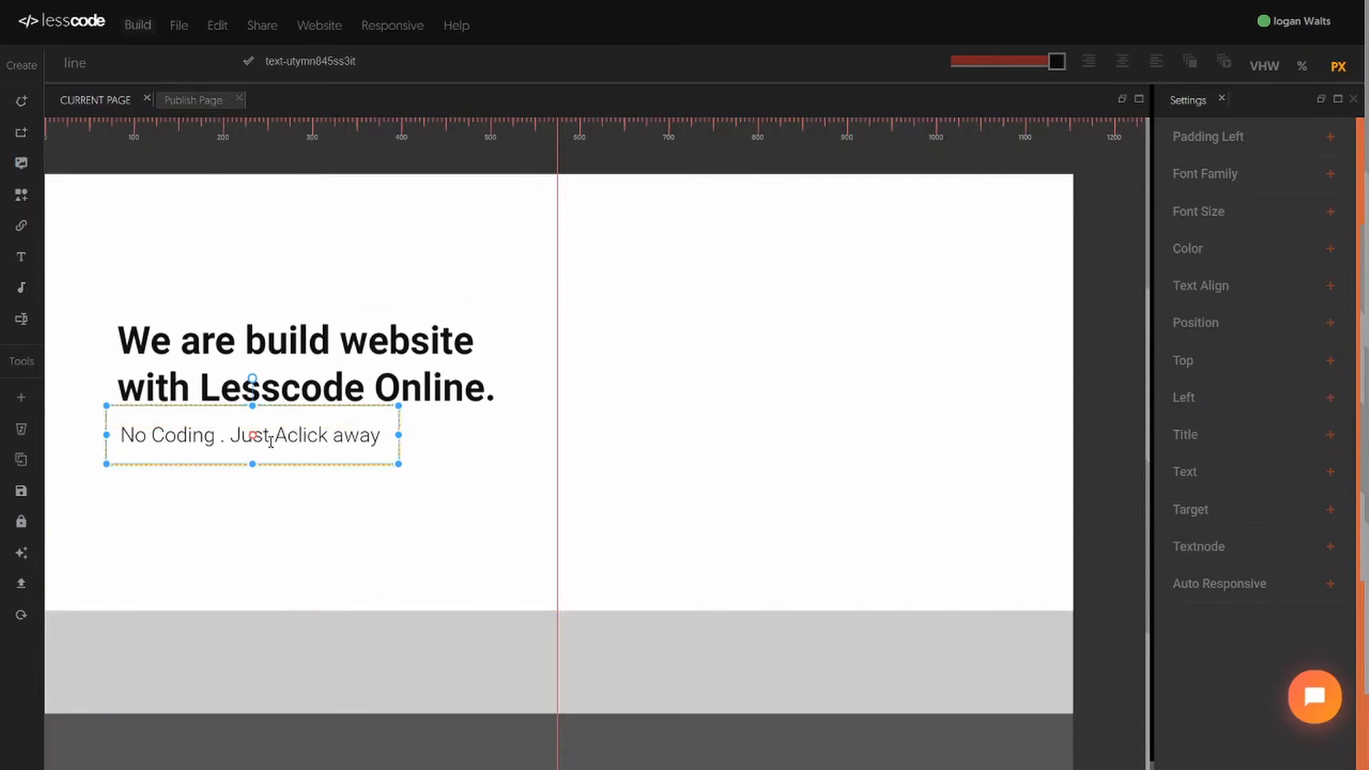
# Step: Add a vertical guide at about 75 px and align the left edges of the heading and subtitle boxes to it
pyautogui.click(112, 128)
pyautogui.click(220, 332)
pyautogui.moveTo(221, 332); pyautogui.dragTo(232, 332)
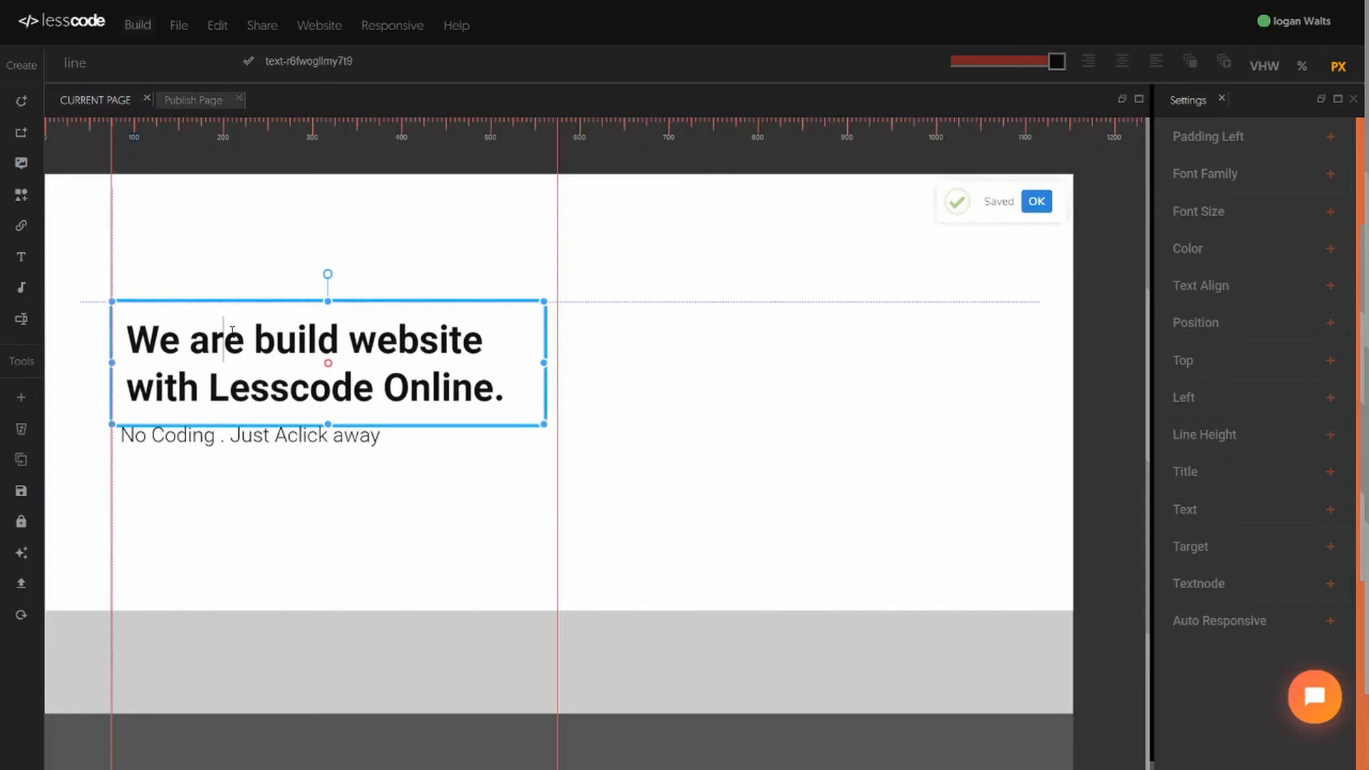
pyautogui.click(254, 432)
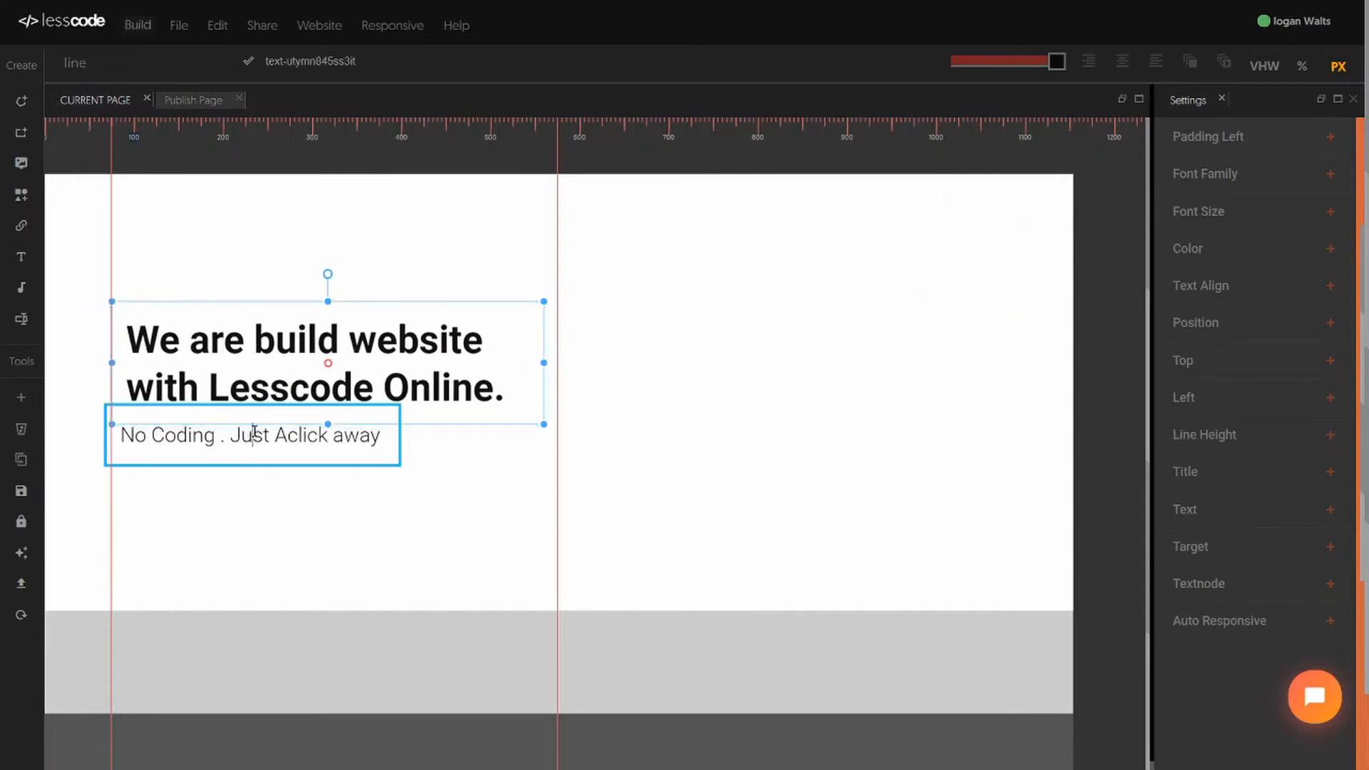
pyautogui.moveTo(255, 432); pyautogui.dragTo(260, 432)
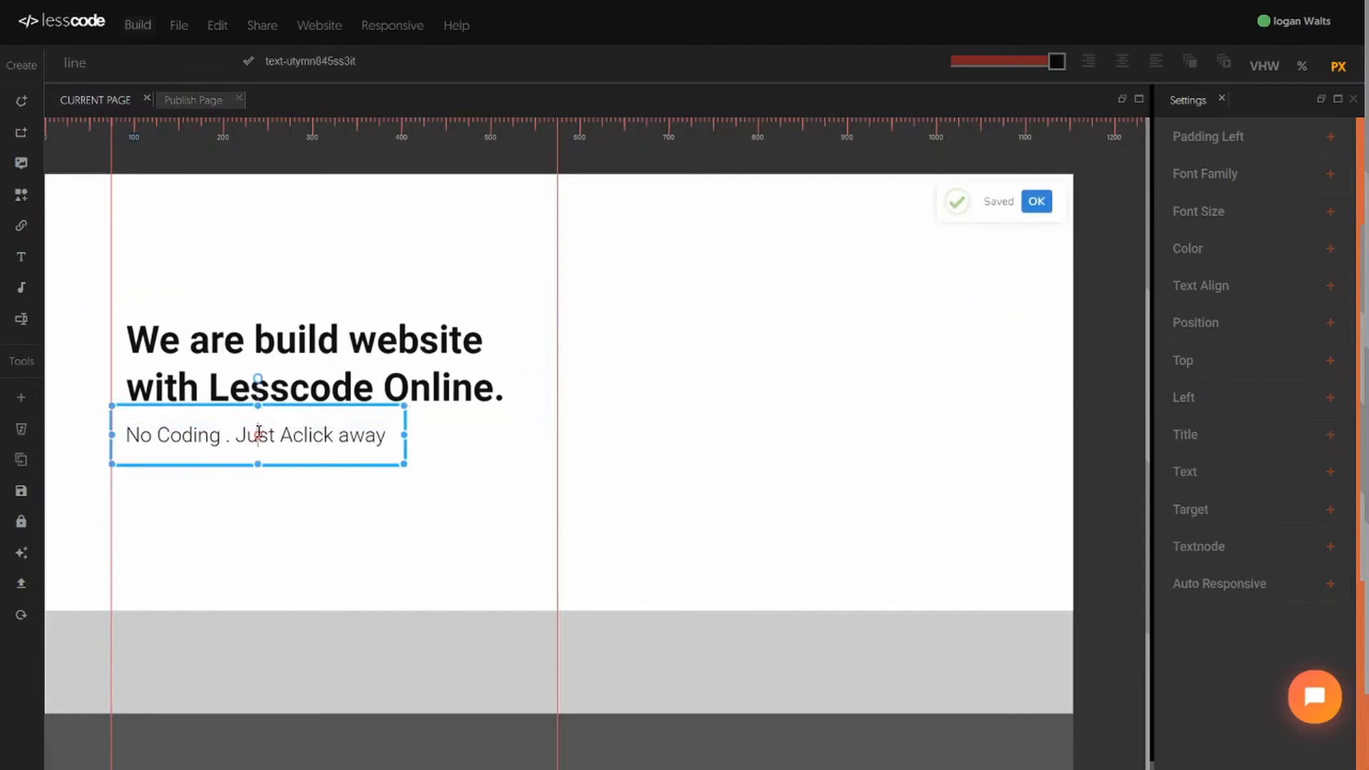
# Step: Set the heading's Title to "Lesscode title"
pyautogui.click(549, 598)
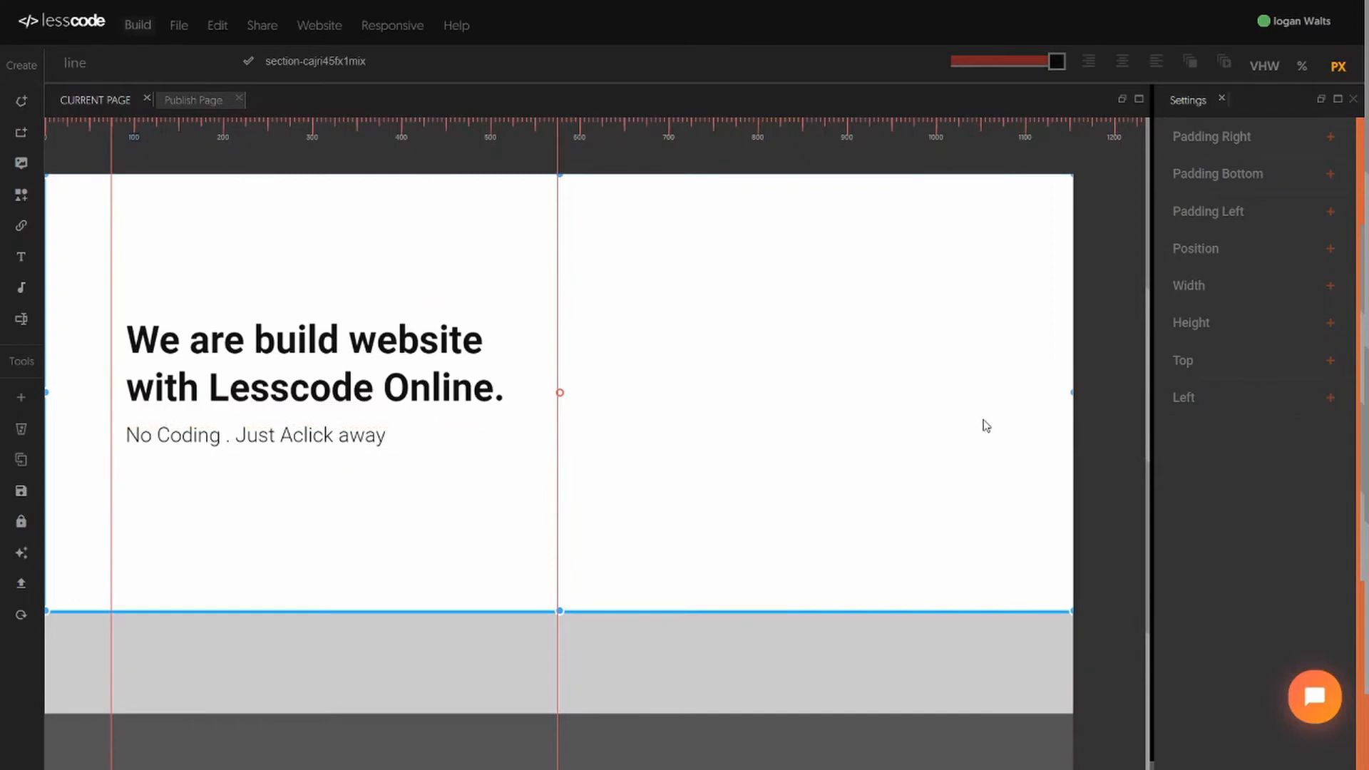
pyautogui.click(374, 372)
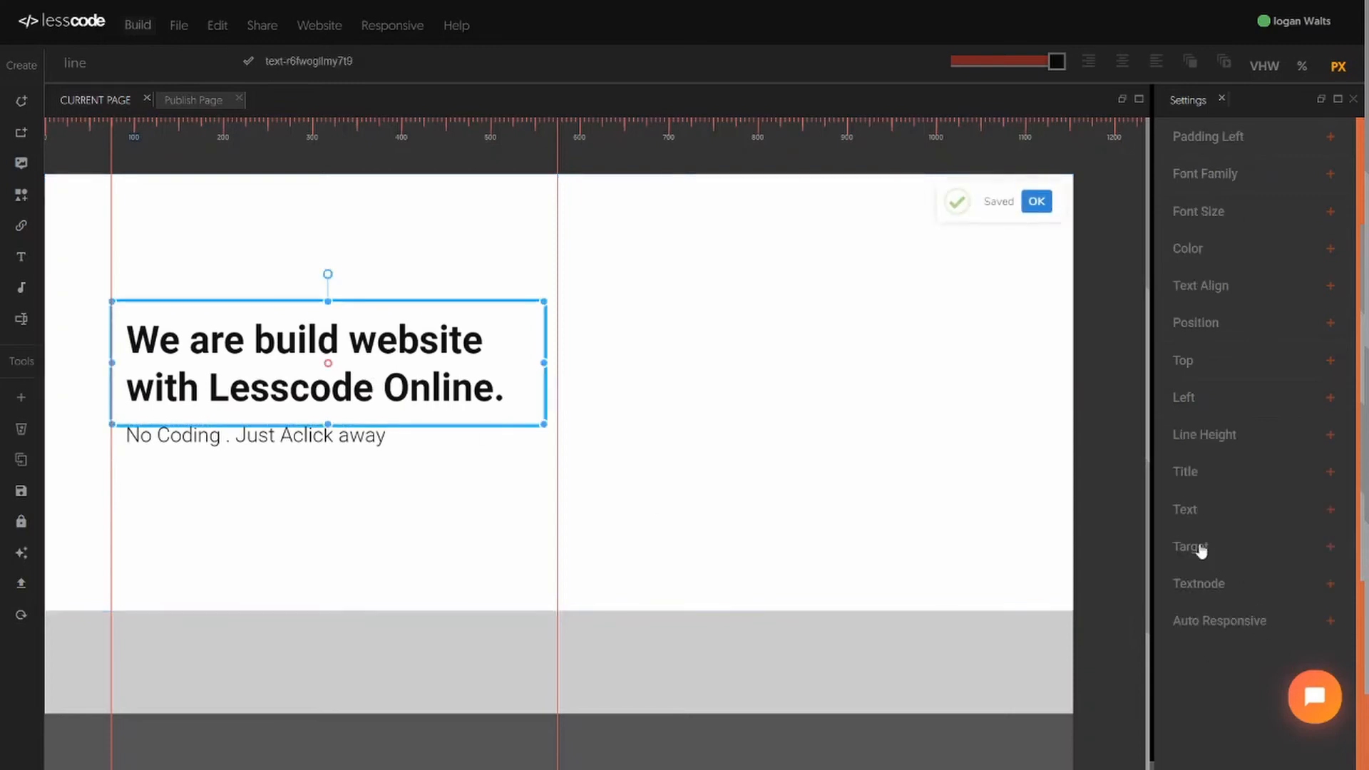
pyautogui.click(1189, 474)
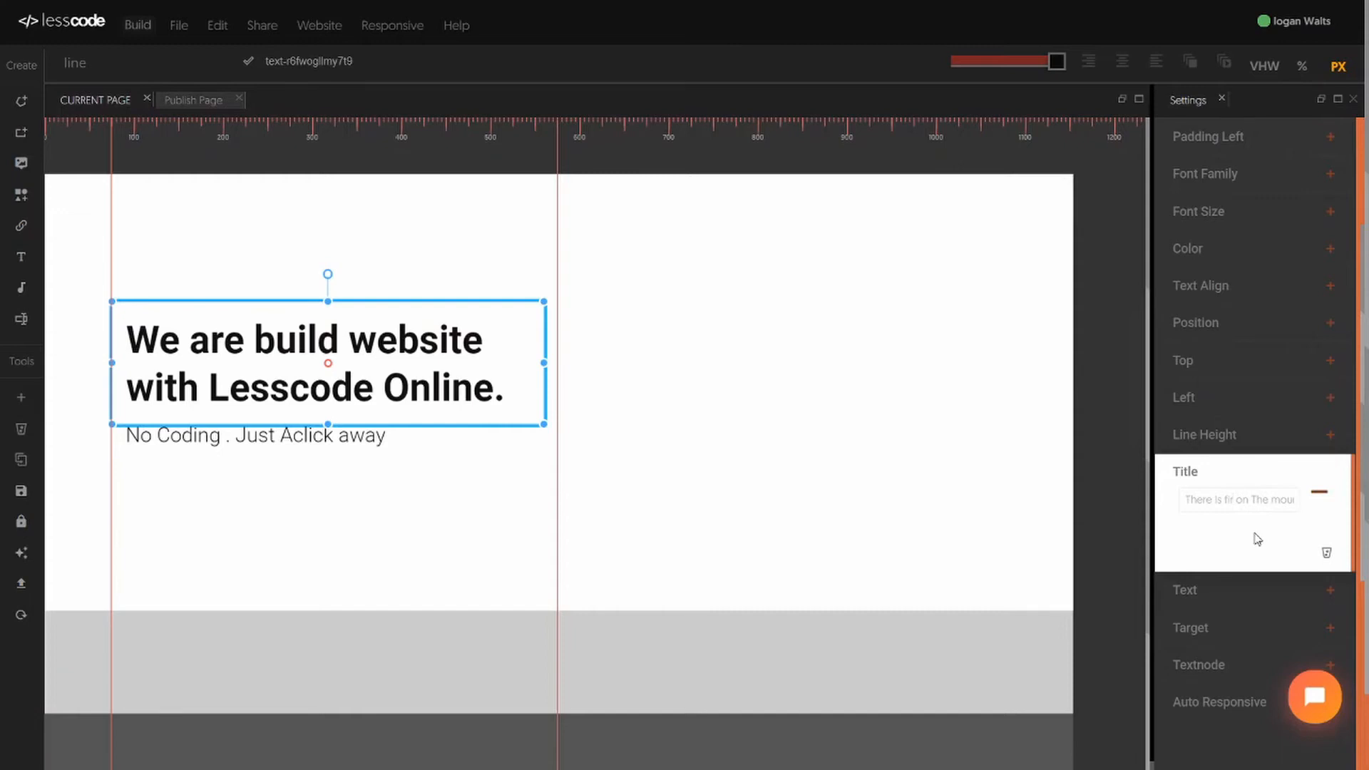
pyautogui.hotkey('ctrl', 'a')
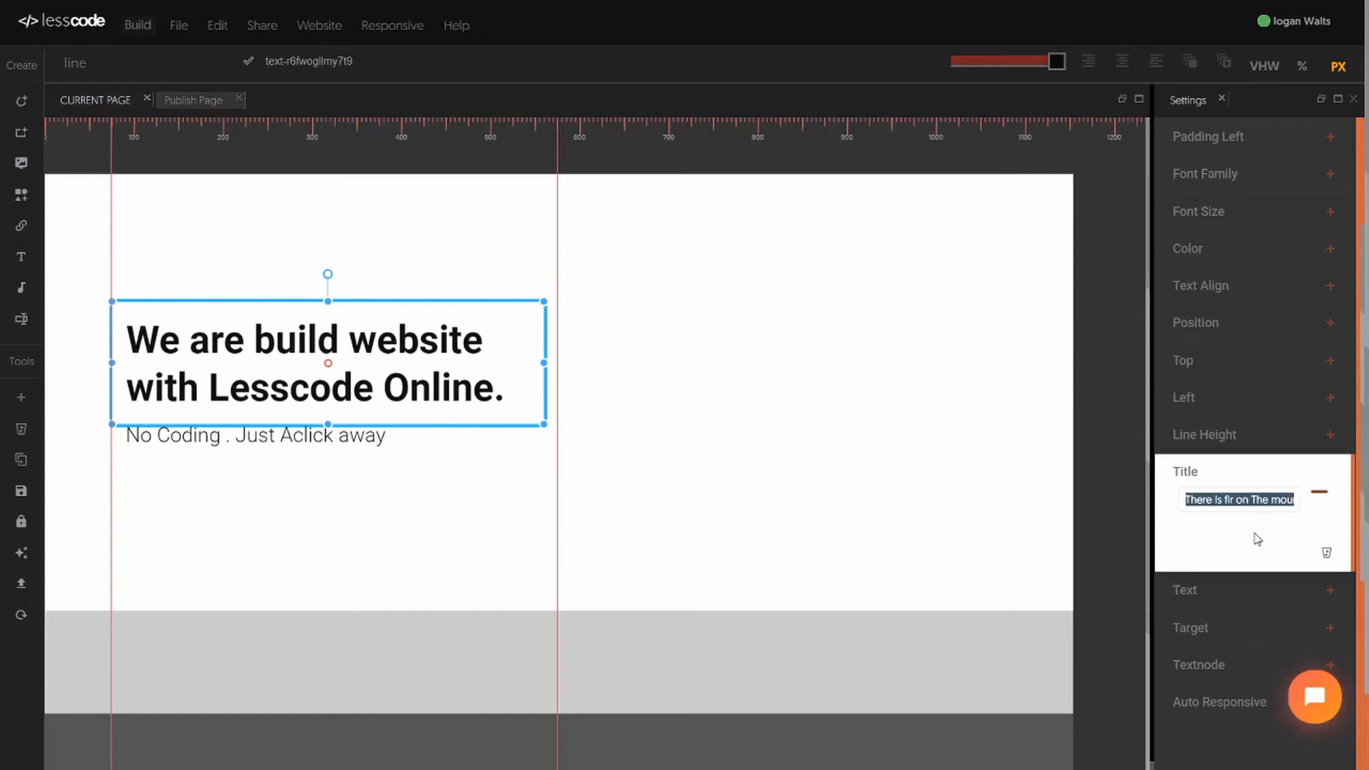
pyautogui.write('Lesscode title')
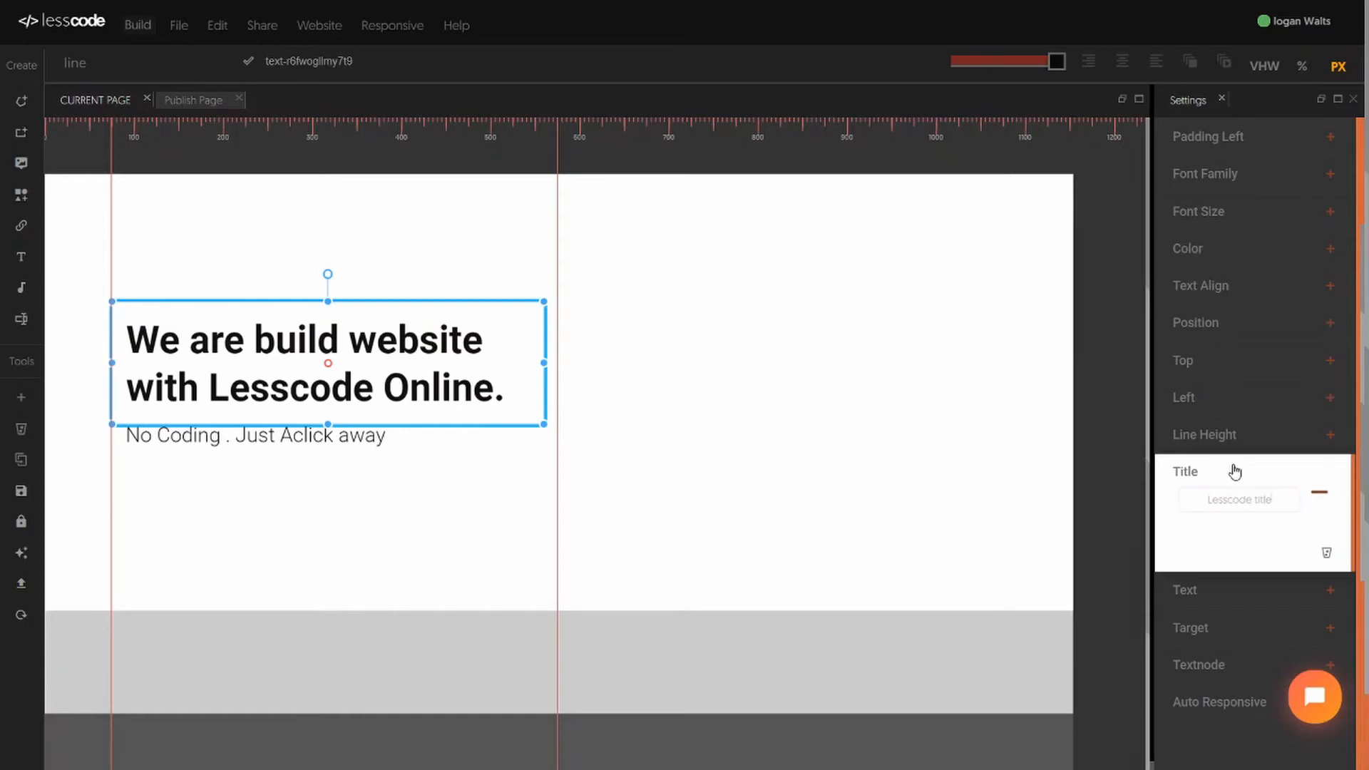
pyautogui.click(1235, 471)
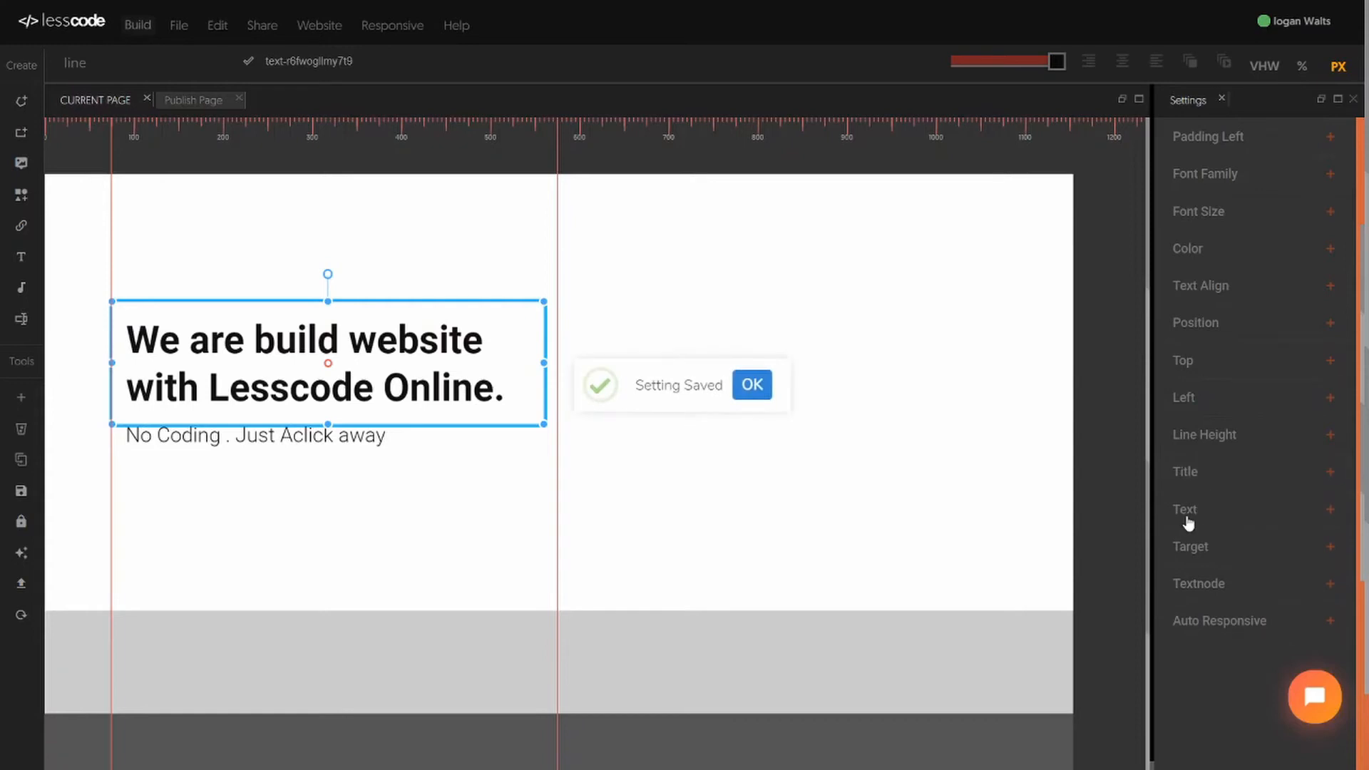
# Step: Examine the text tag options offered by the heading's Textnode setting
pyautogui.scroll(-3, 1194, 549)
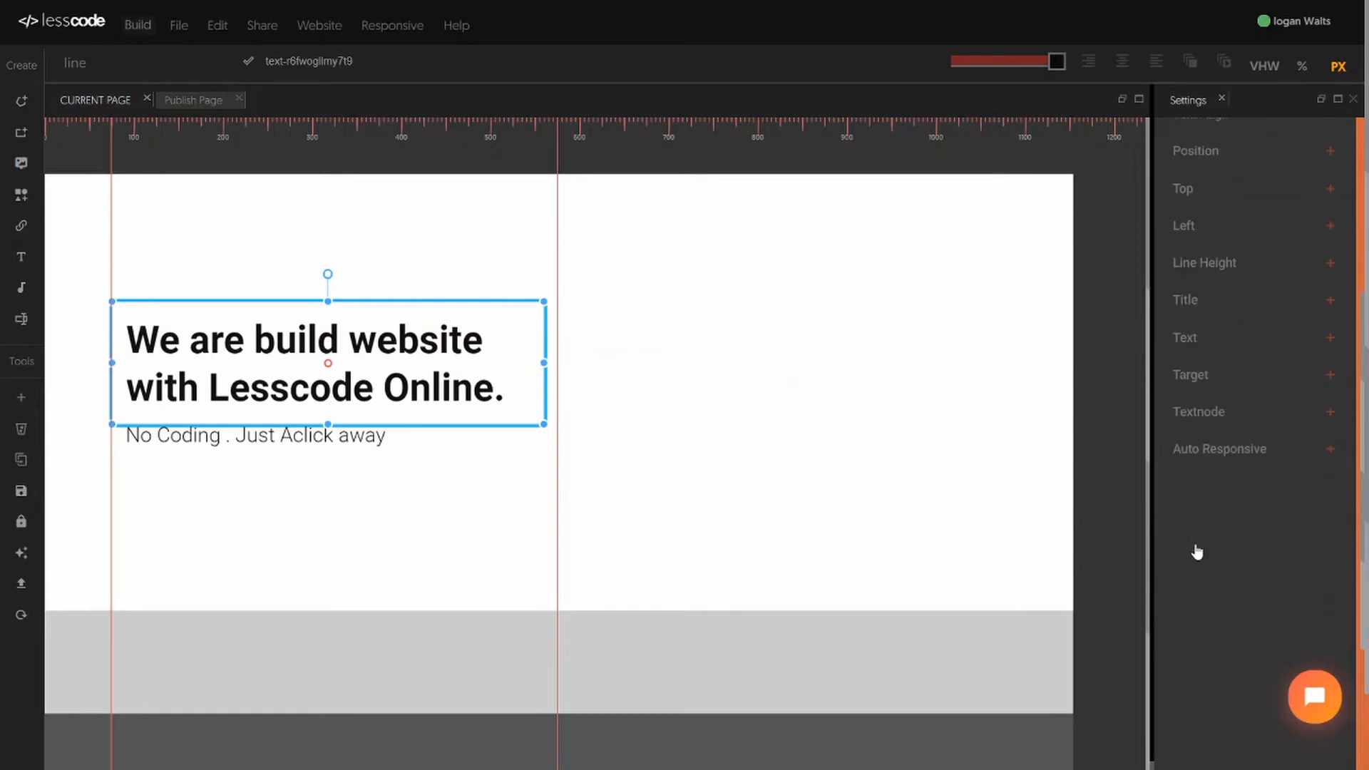
pyautogui.click(1208, 408)
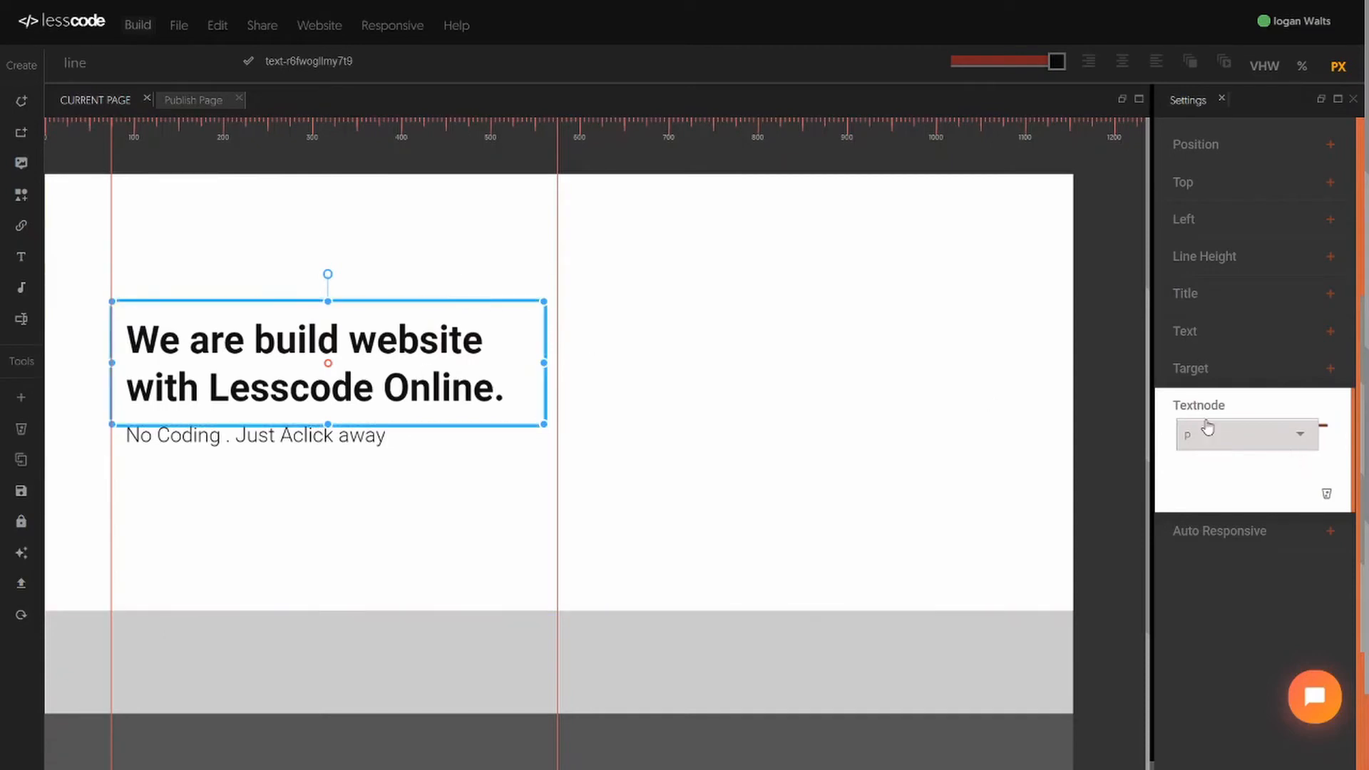
pyautogui.click(1210, 431)
pyautogui.scroll(-3, 1222, 485)
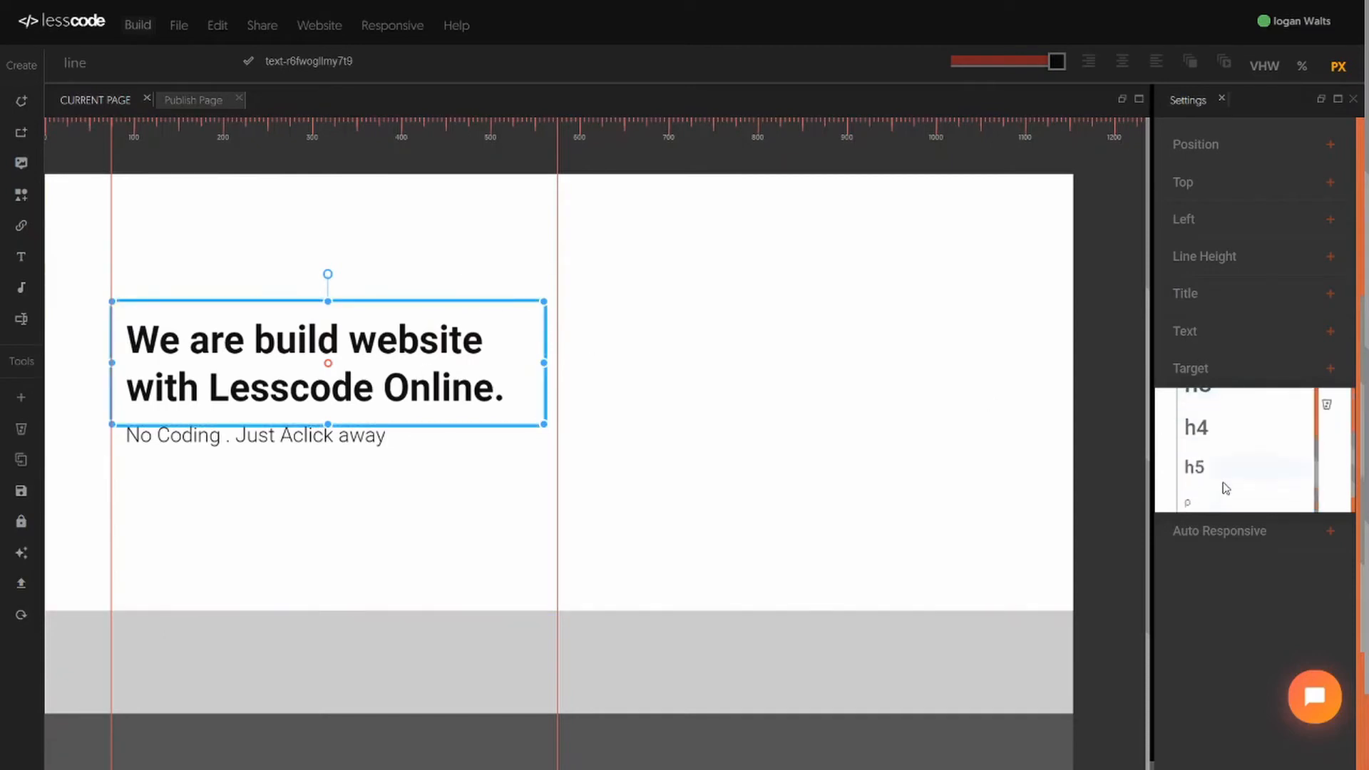
pyautogui.scroll(2, 1218, 493)
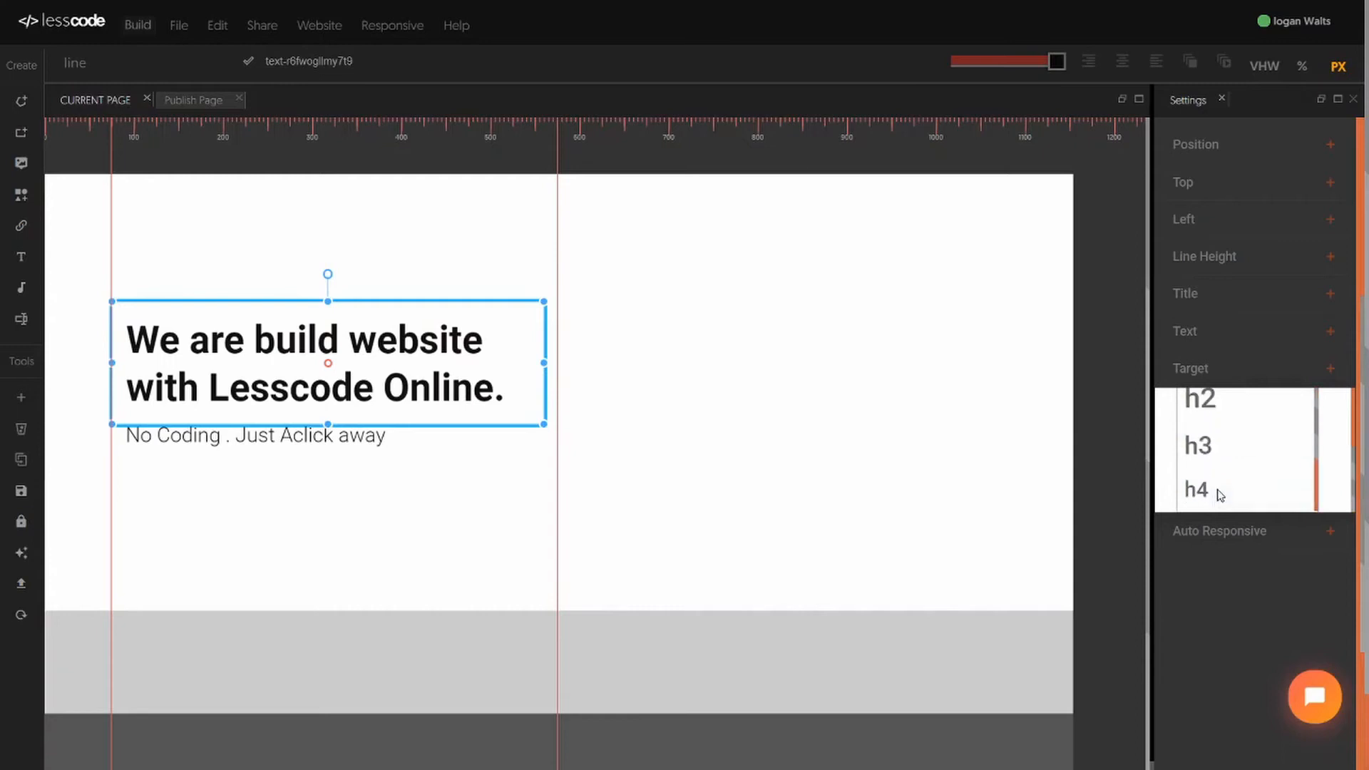
pyautogui.scroll(4, 1226, 463)
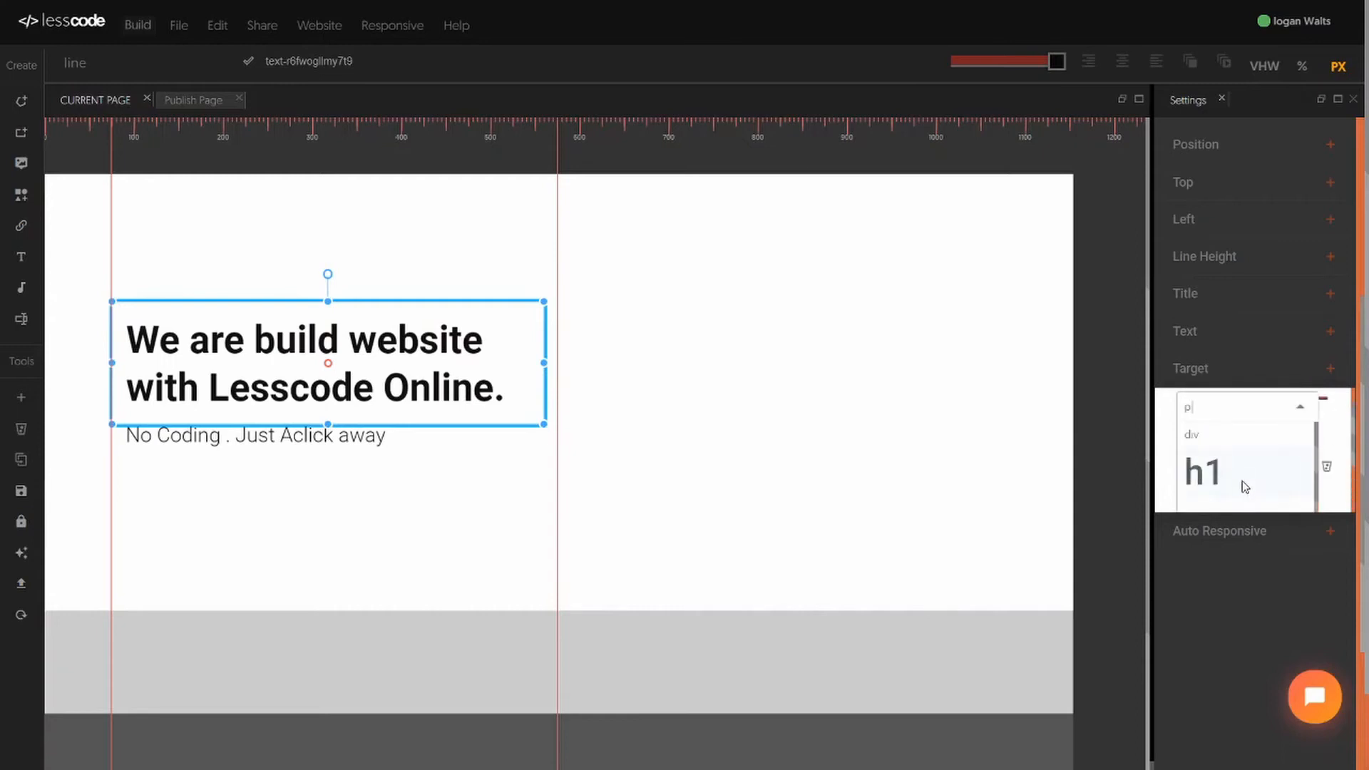
pyautogui.scroll(-3, 1241, 484)
pyautogui.scroll(-2, 1222, 478)
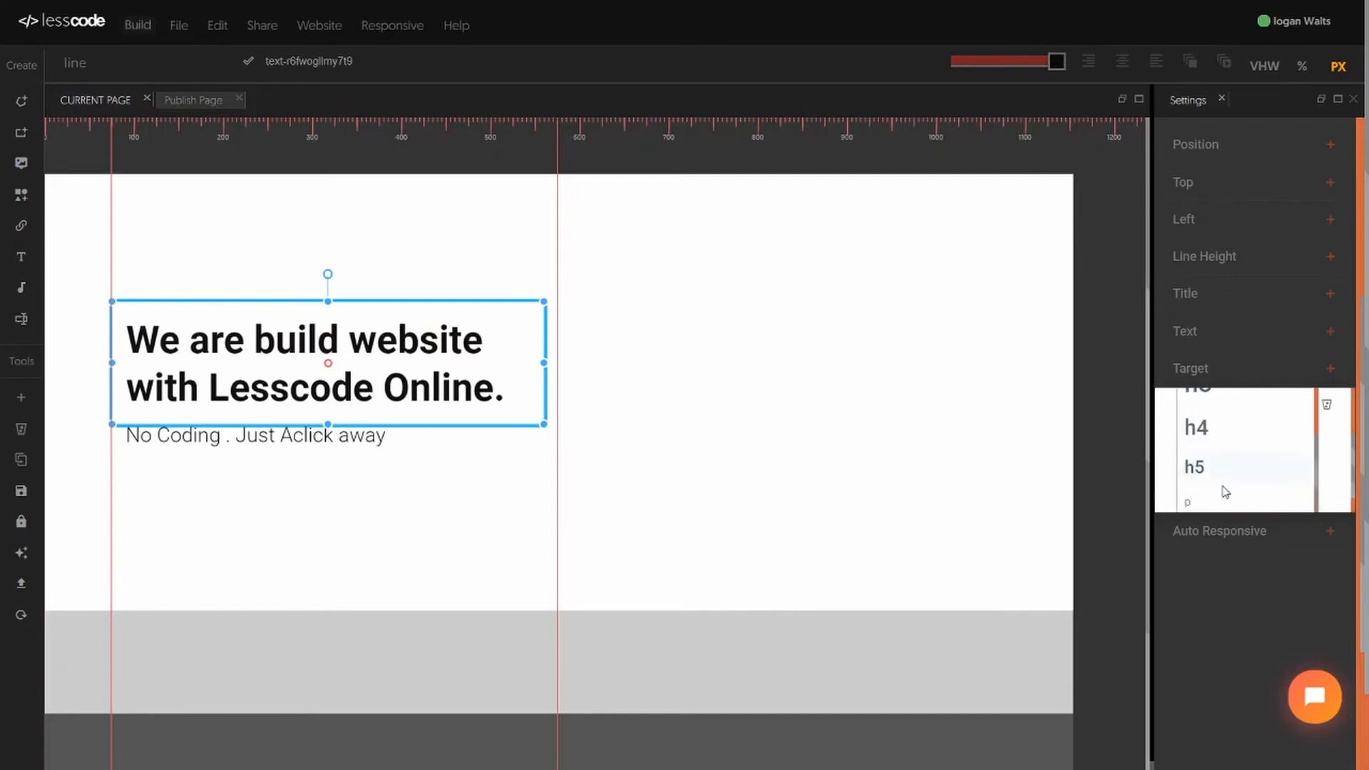
pyautogui.scroll(2, 1222, 488)
pyautogui.scroll(1, 1211, 440)
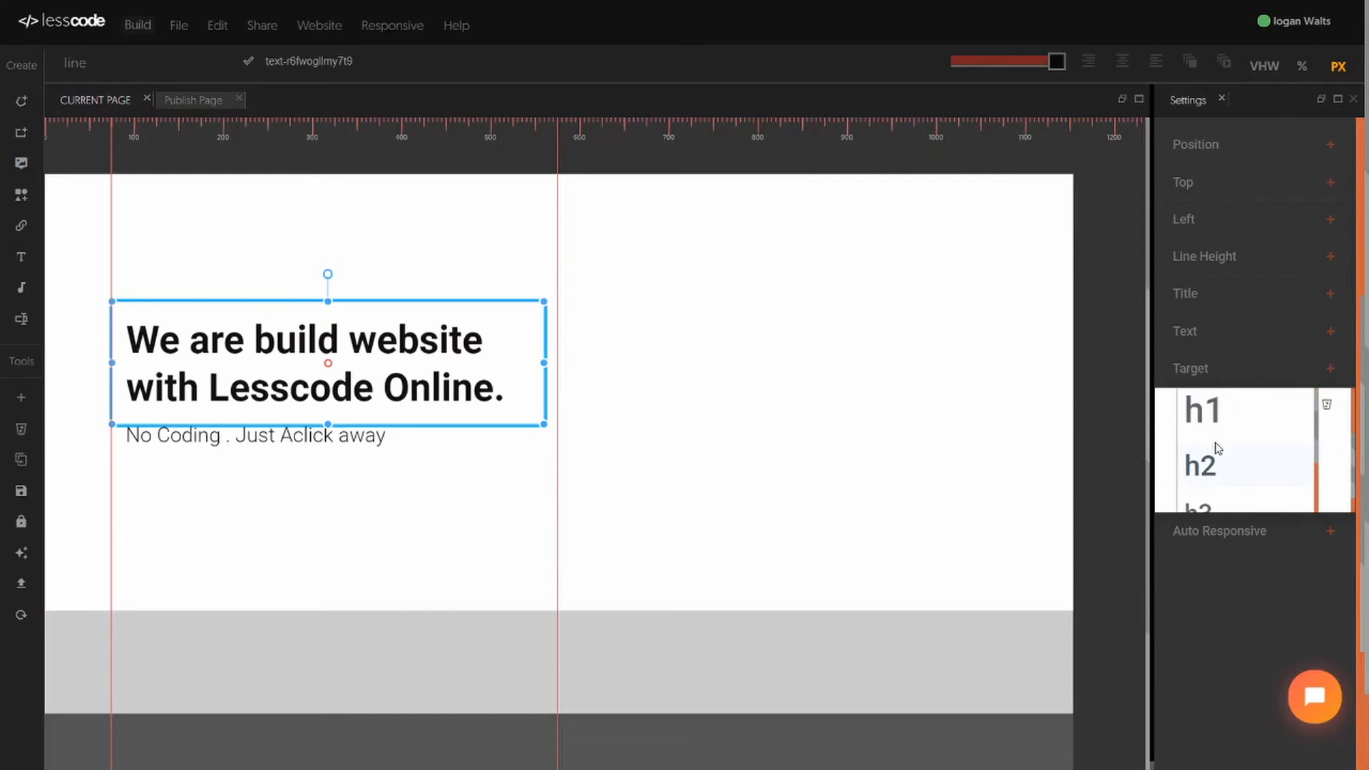
pyautogui.scroll(2, 1223, 450)
pyautogui.scroll(-2, 1210, 436)
pyautogui.scroll(2, 1223, 474)
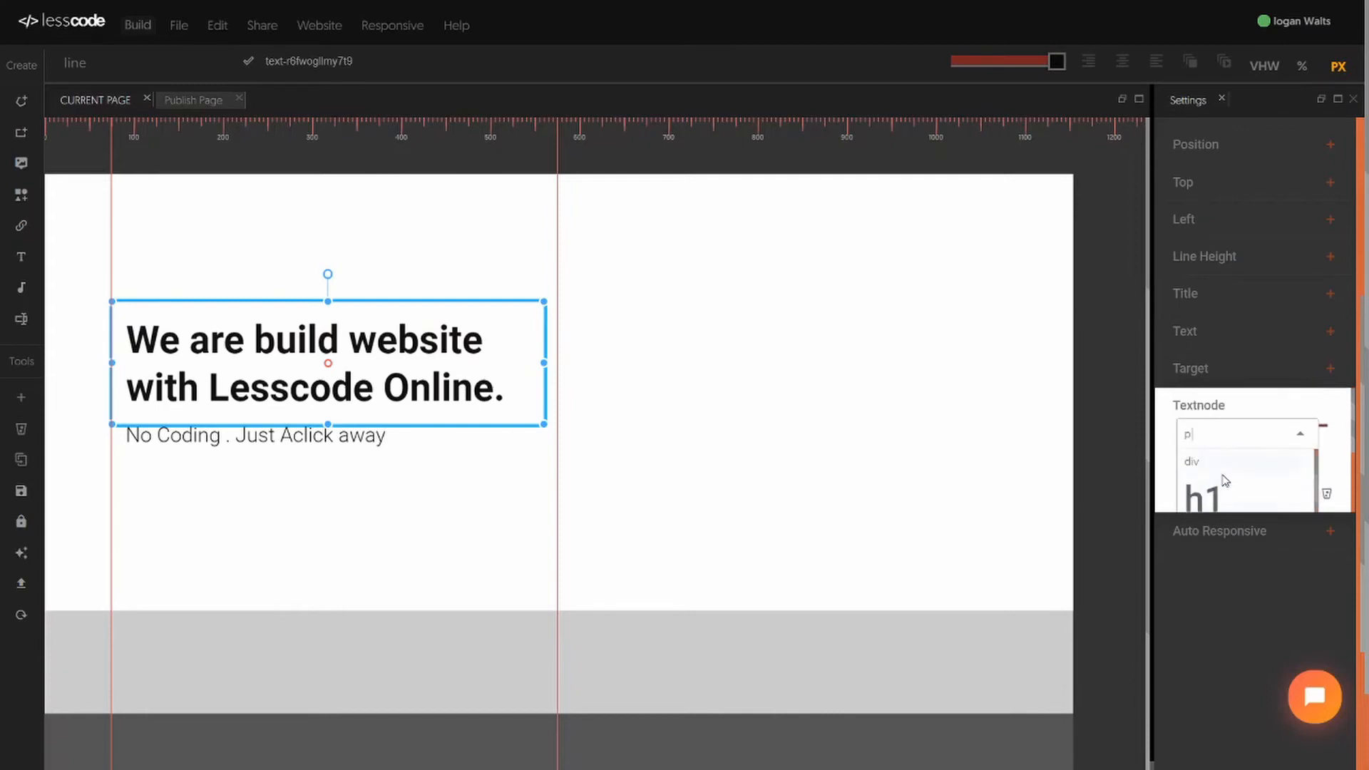
pyautogui.scroll(-1, 1216, 498)
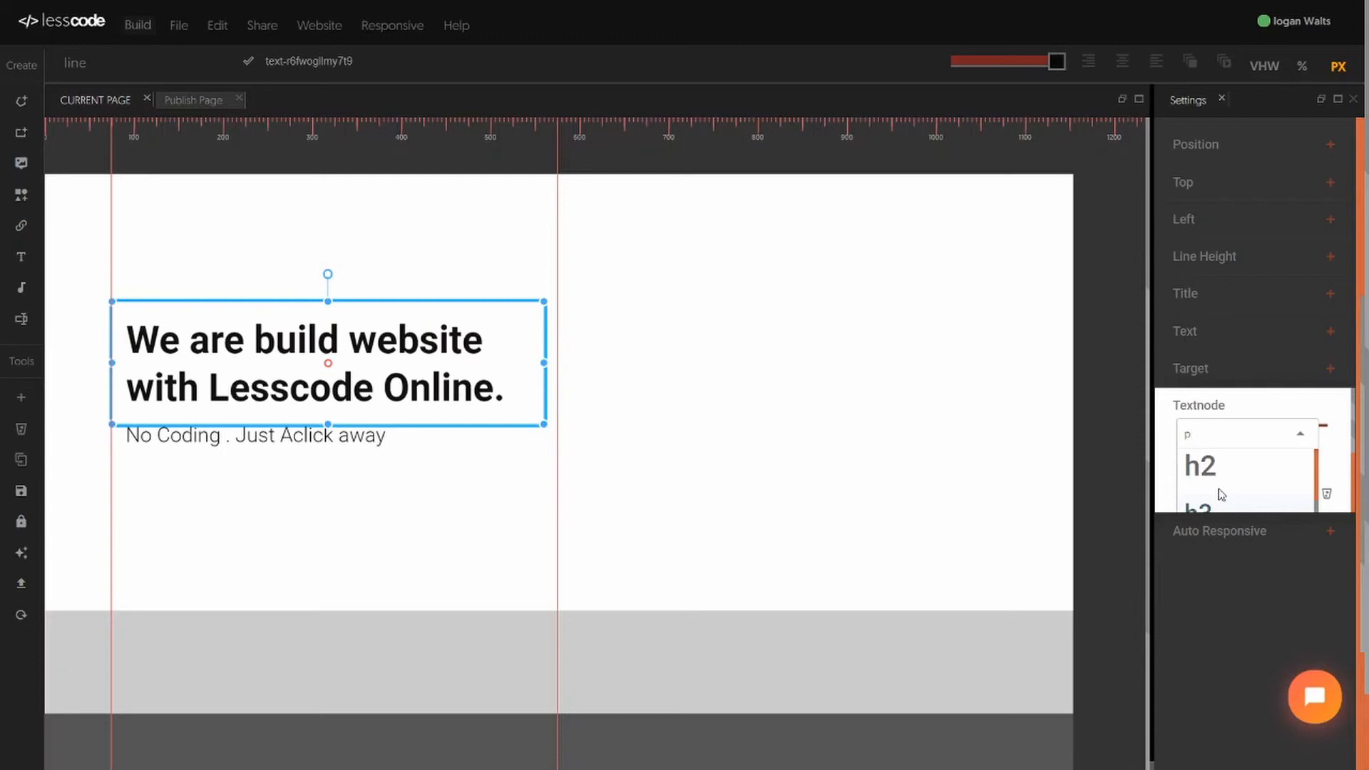
pyautogui.scroll(2, 1212, 492)
pyautogui.scroll(-2, 1212, 496)
pyautogui.scroll(2, 1231, 504)
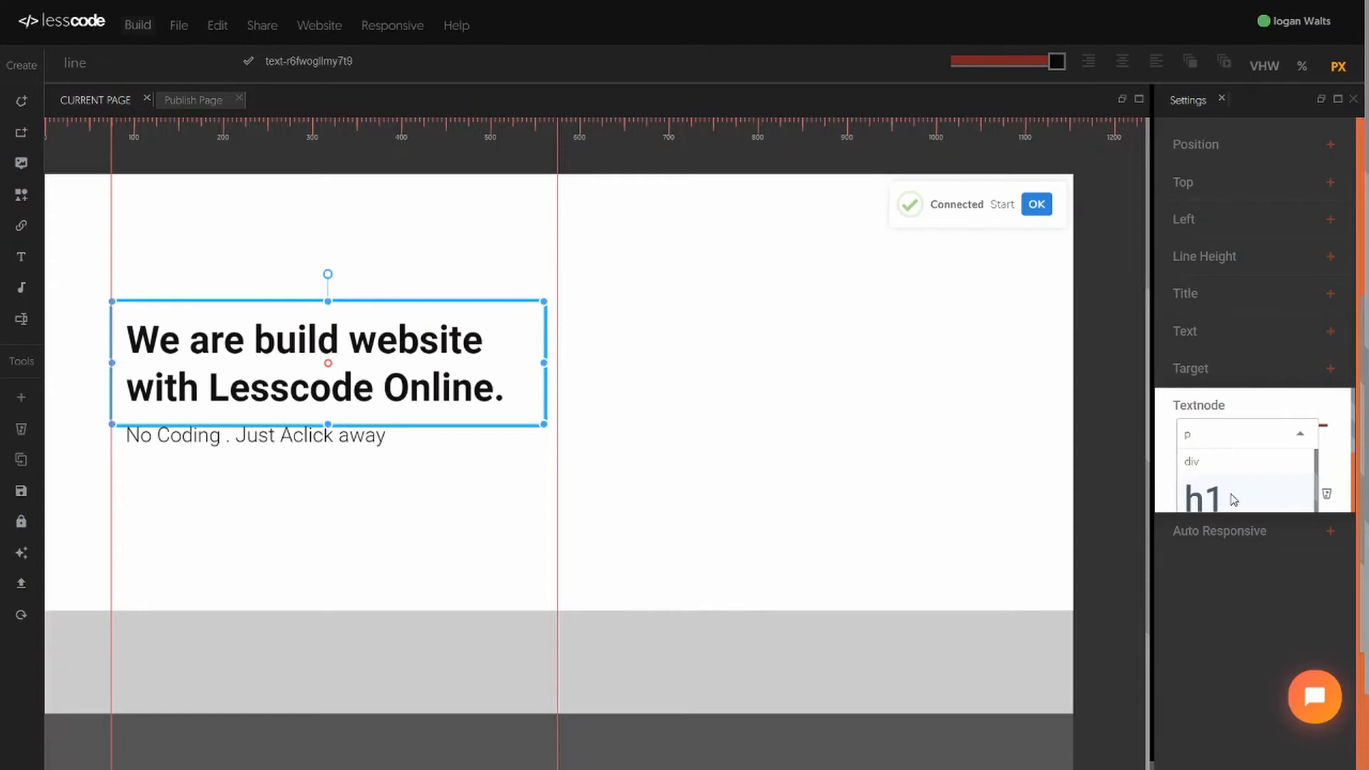
pyautogui.scroll(-2, 1233, 500)
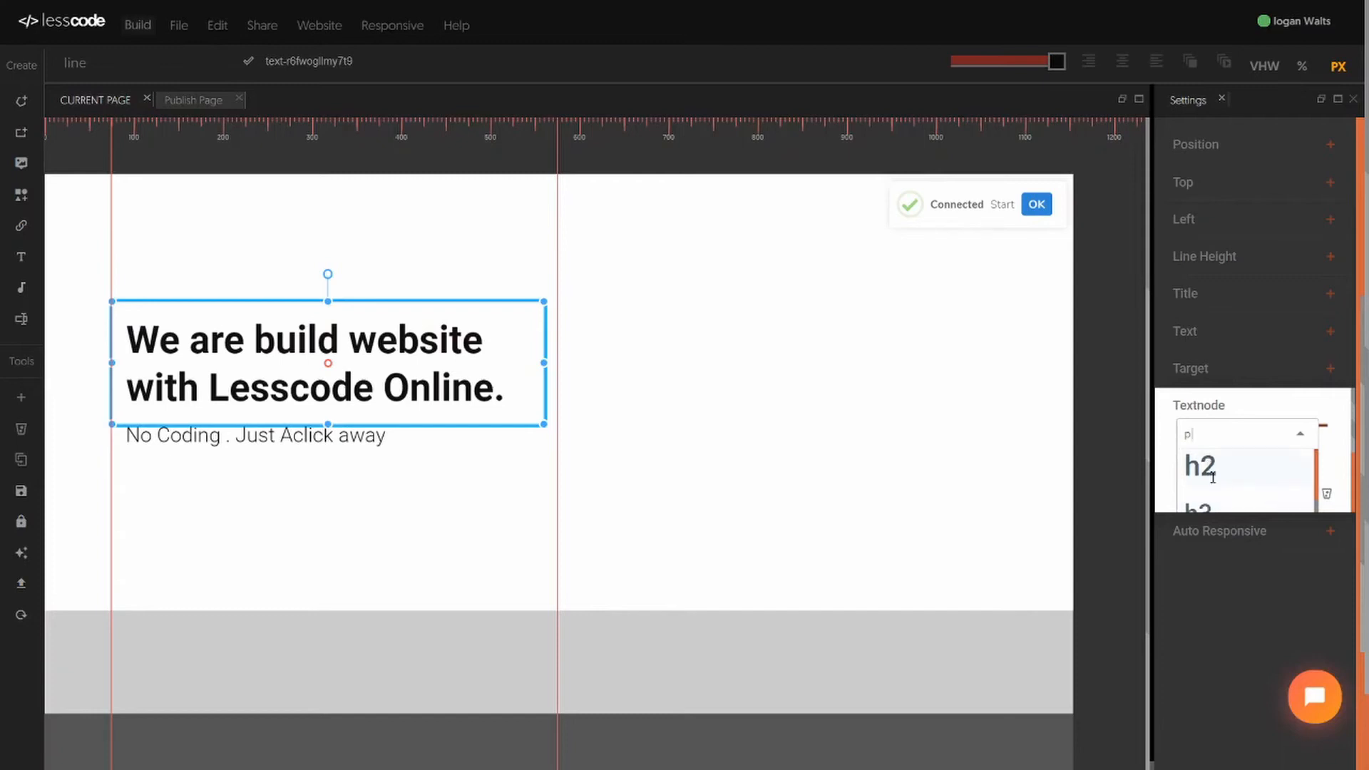
pyautogui.scroll(-1, 1210, 476)
pyautogui.scroll(-3, 1210, 477)
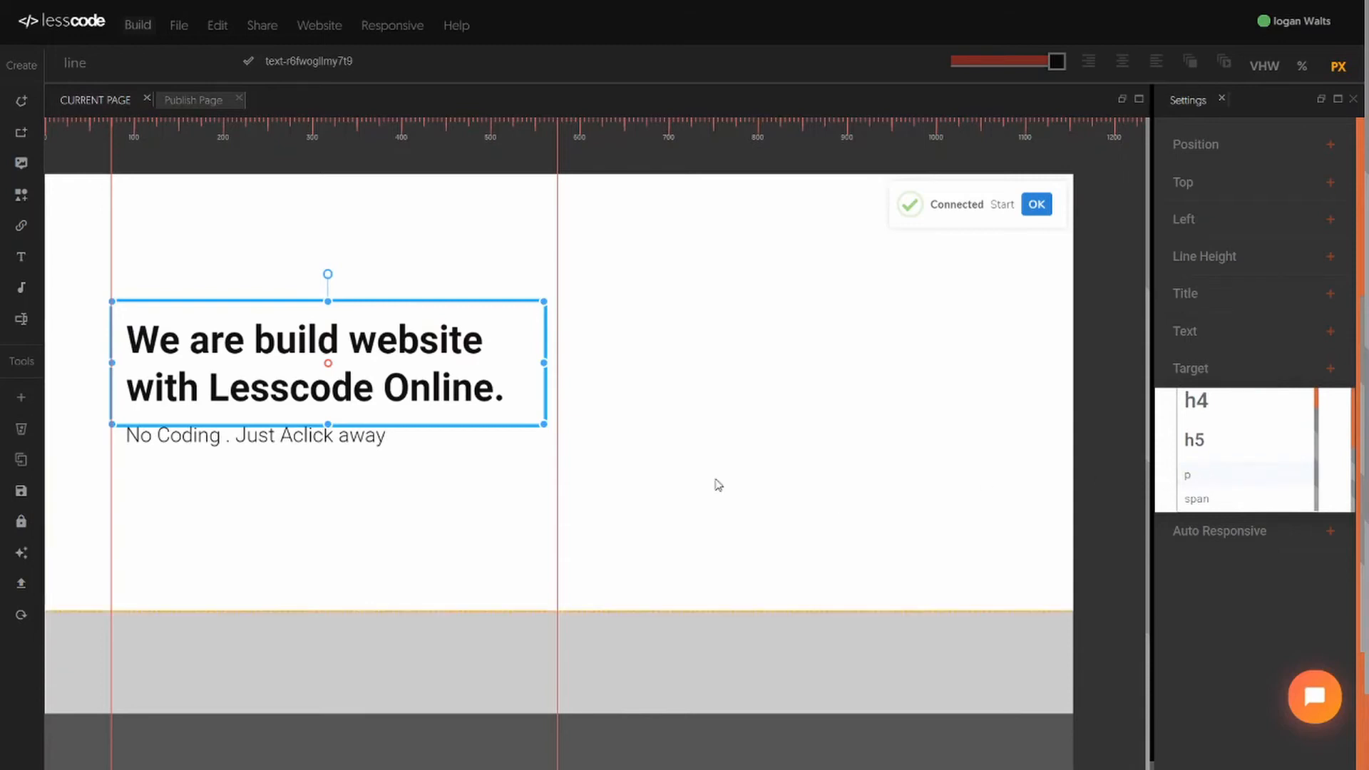
# Step: Examine the subtitle's Auto Responsive options and its list of applied nodes
pyautogui.click(333, 435)
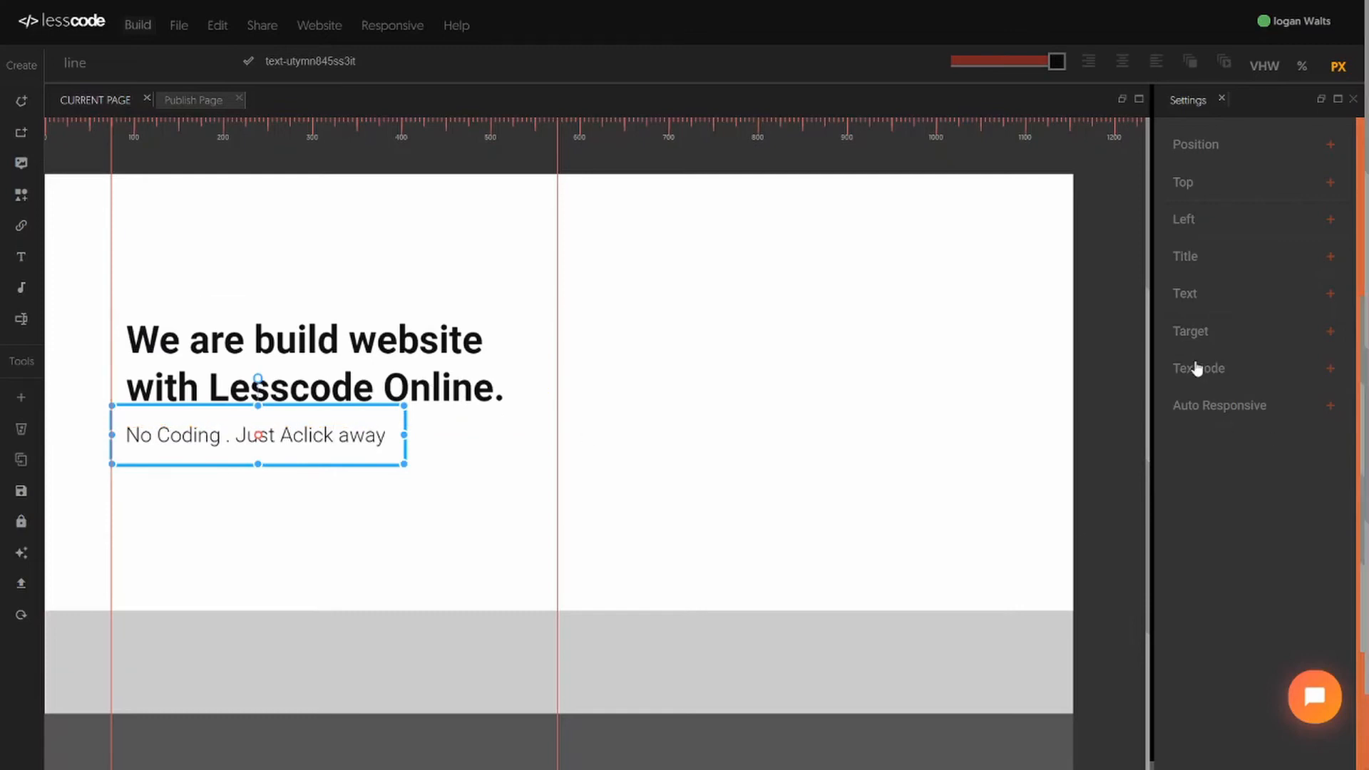
pyautogui.click(1208, 411)
pyautogui.scroll(-5, 1232, 499)
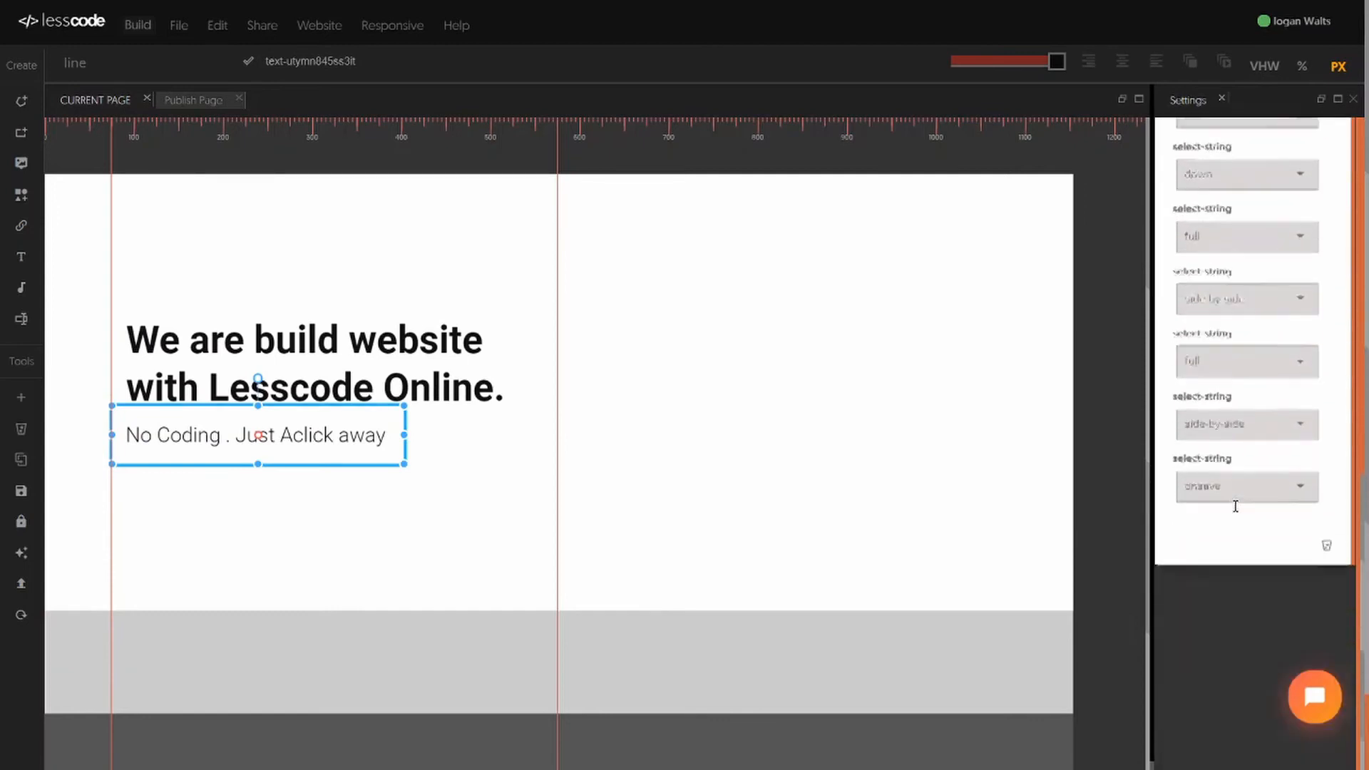
pyautogui.scroll(5, 1237, 508)
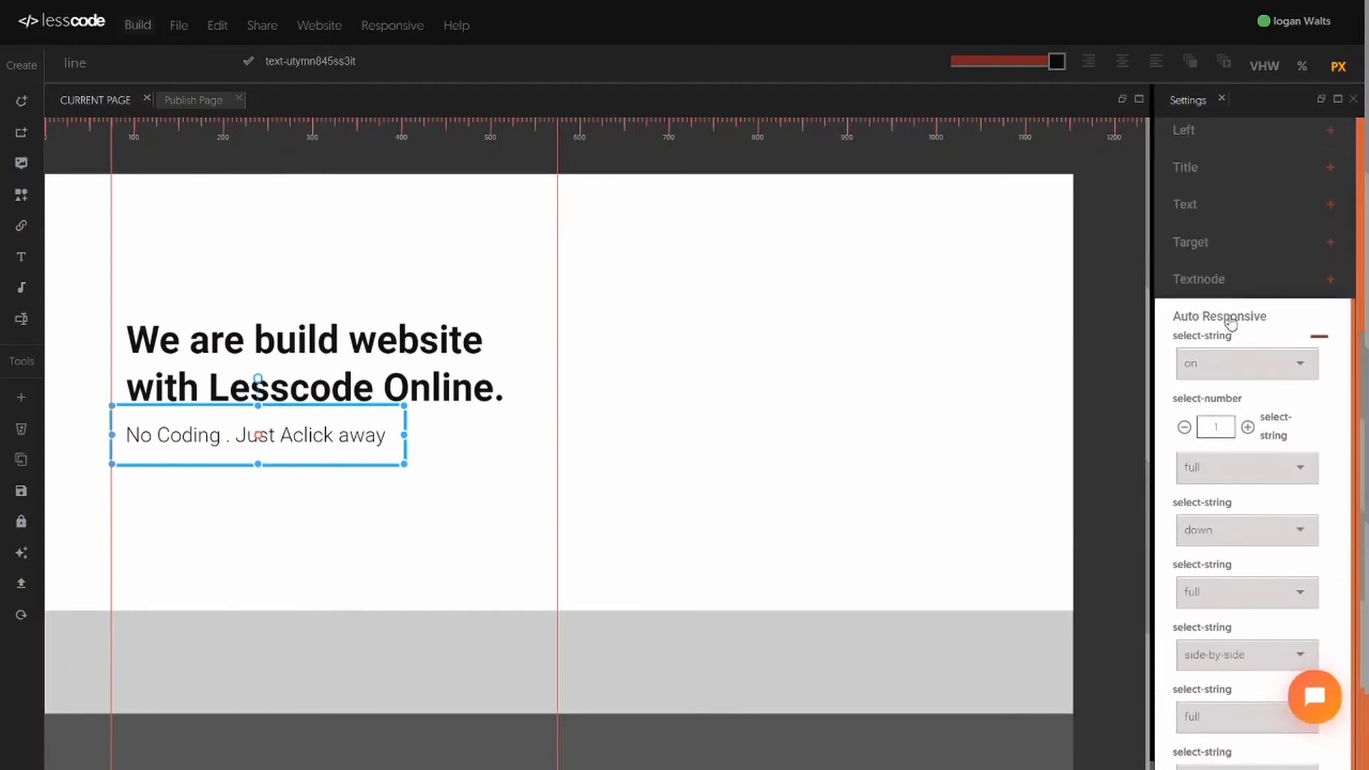
pyautogui.click(1231, 319)
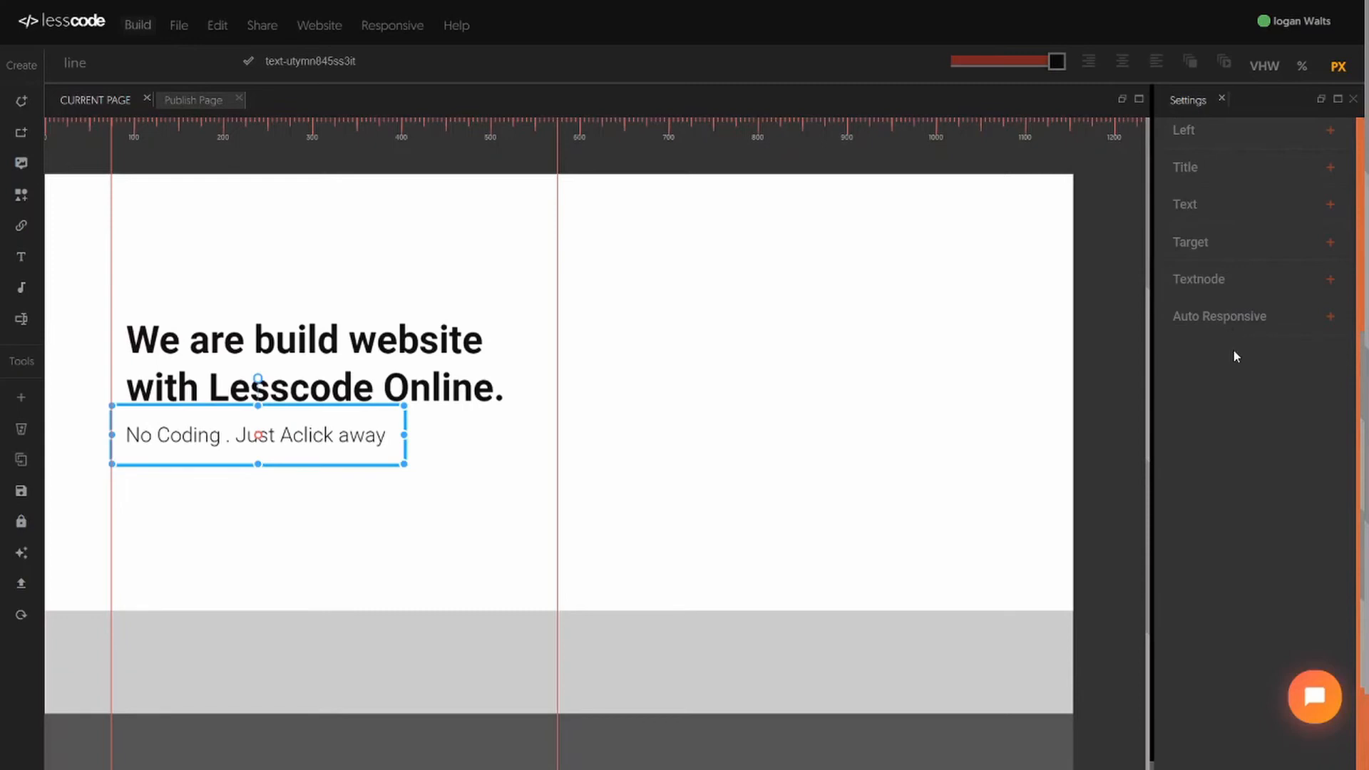
pyautogui.scroll(1, 1234, 356)
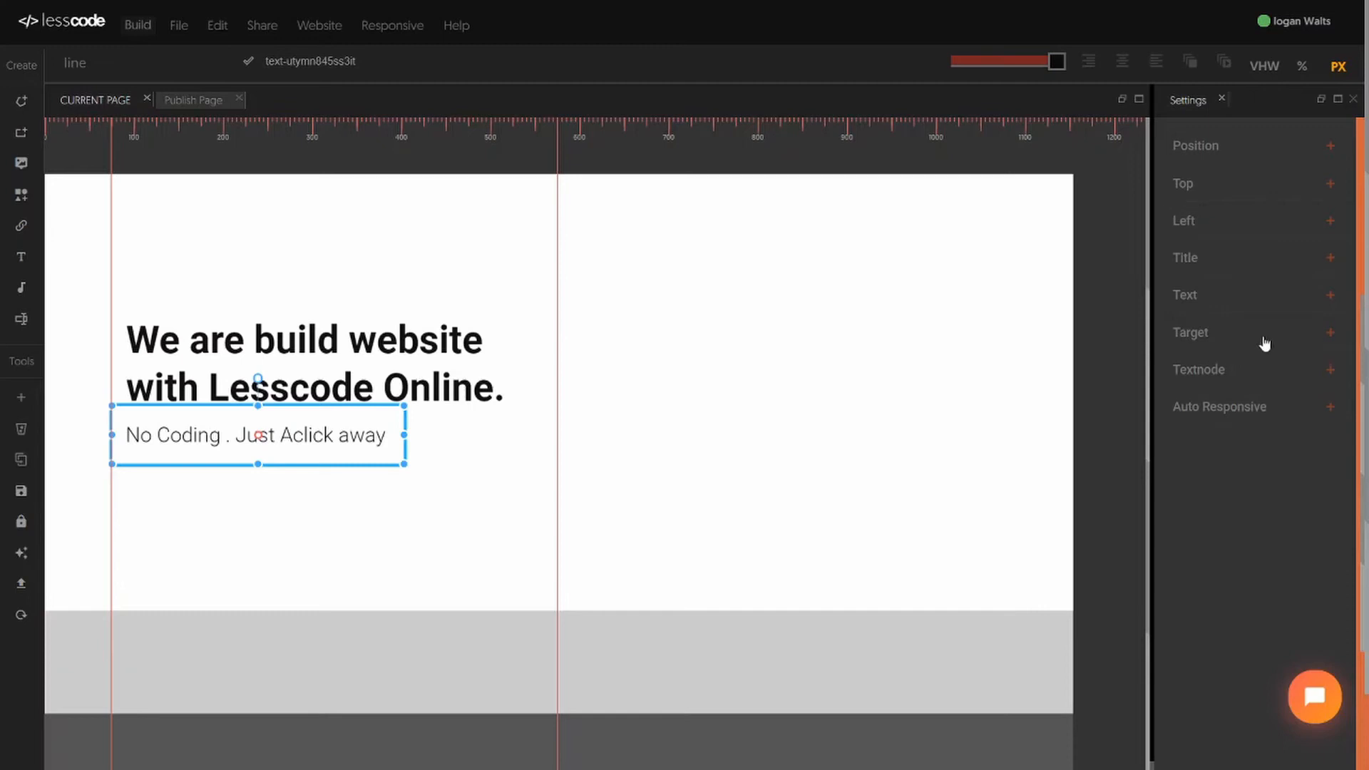
pyautogui.scroll(1, 1264, 341)
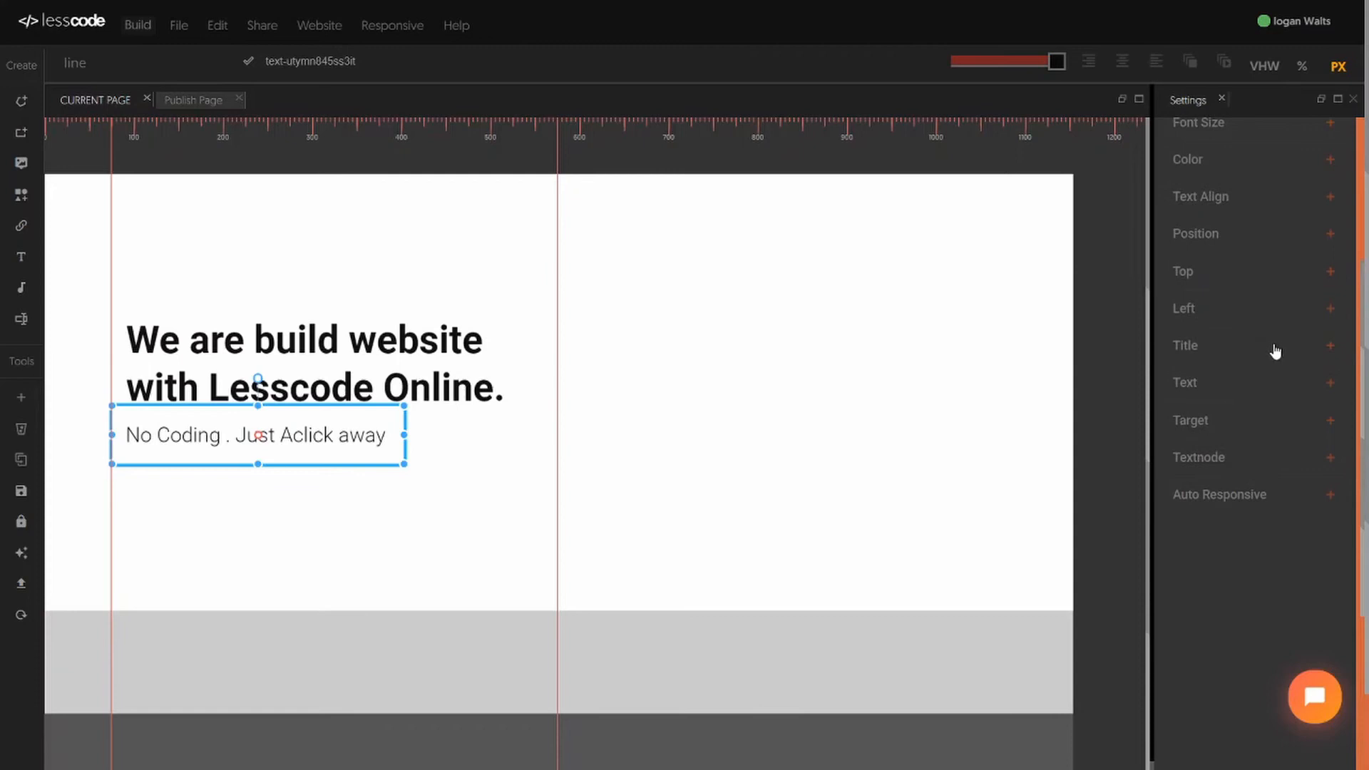
pyautogui.scroll(2, 1252, 355)
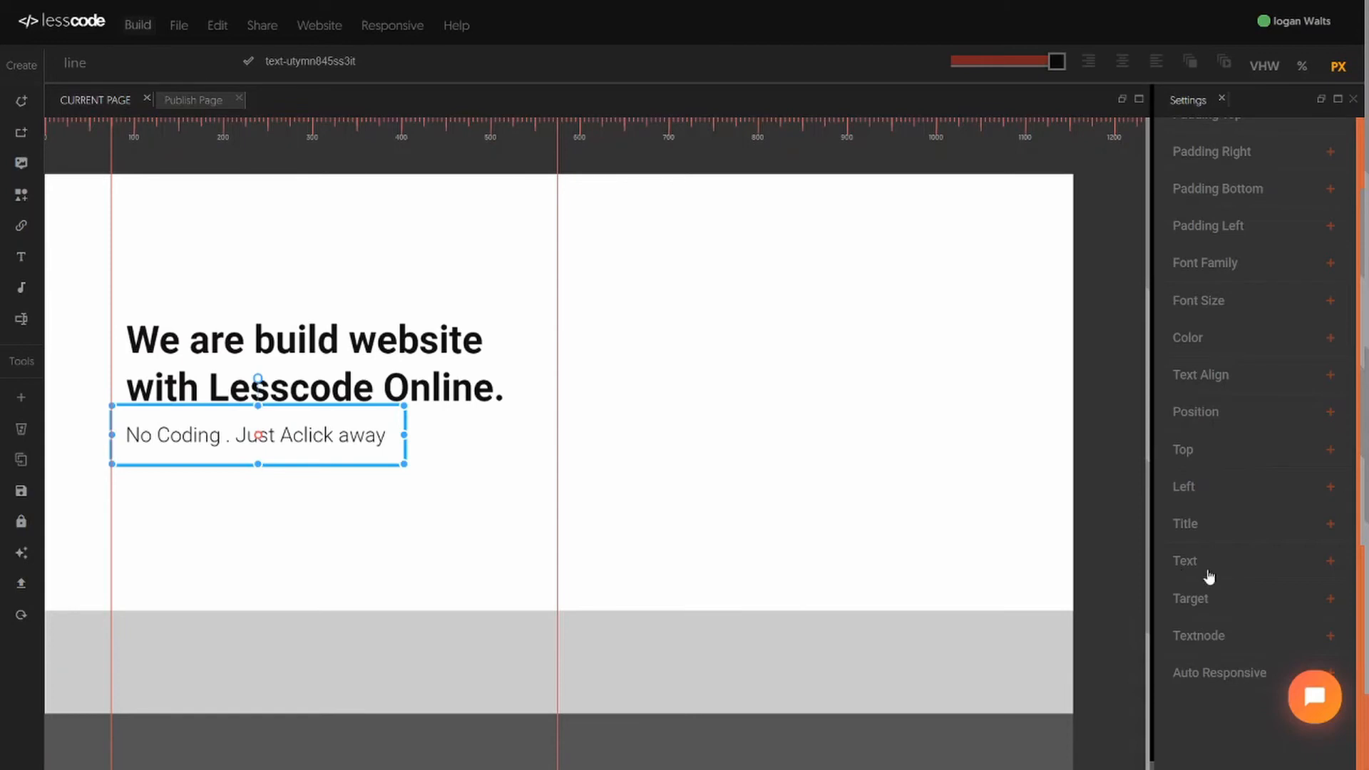
pyautogui.scroll(3, 1225, 497)
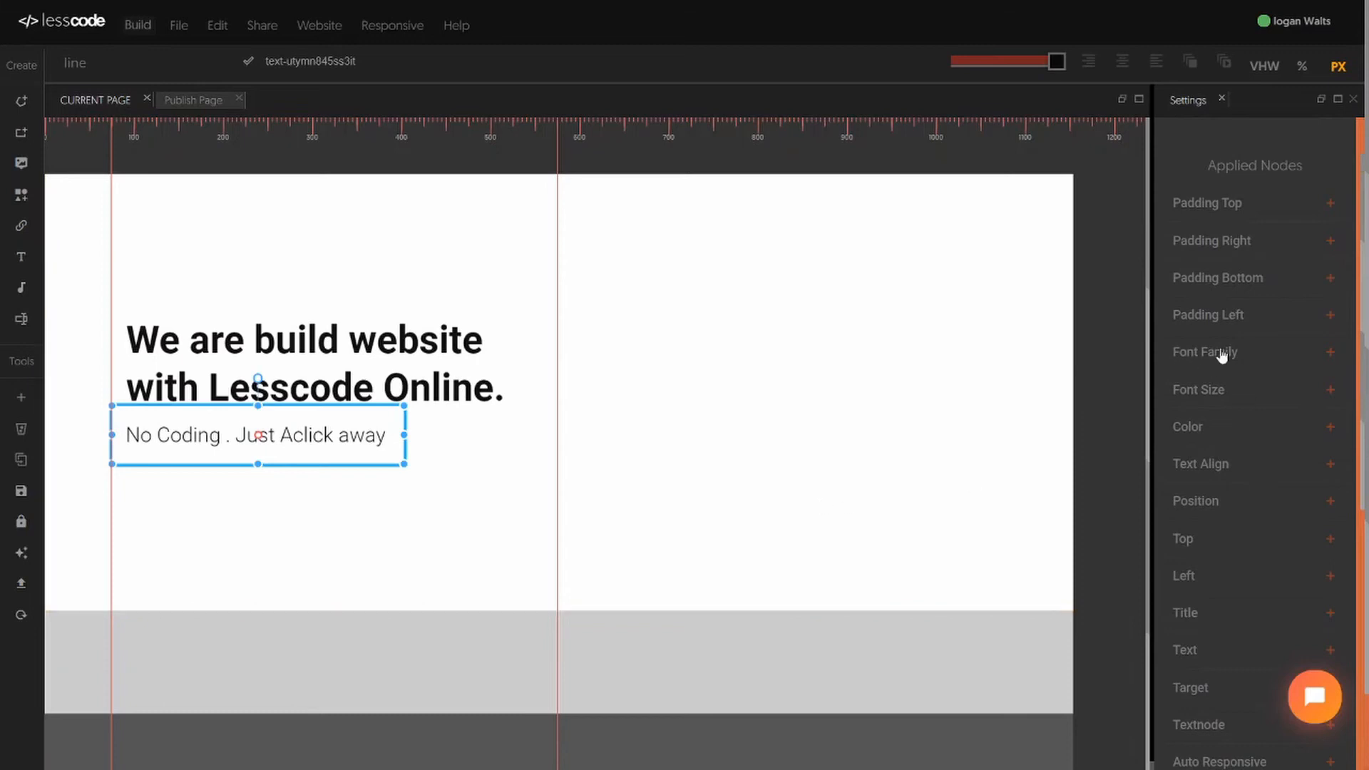
pyautogui.click(857, 552)
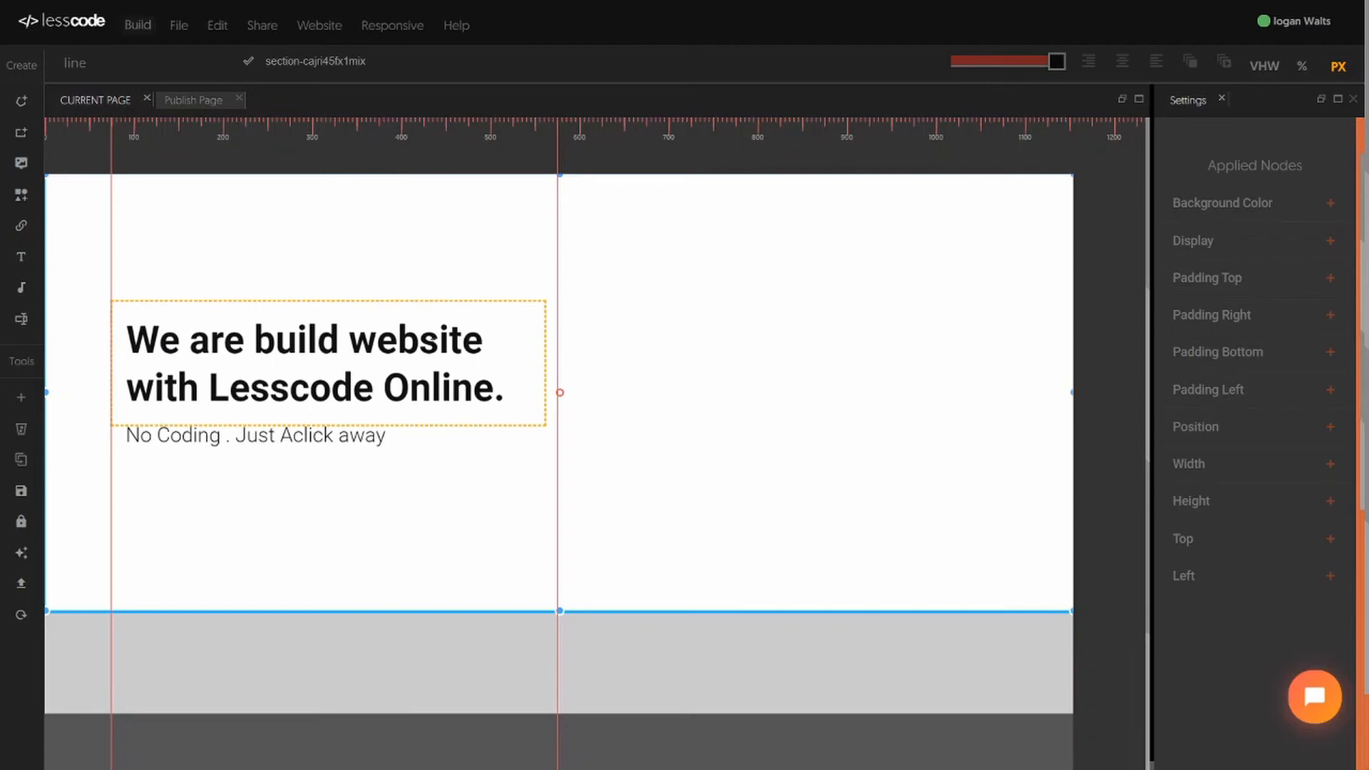
# Step: Turn the word "website" in the heading's first line into a link with the address "#"
pyautogui.click(437, 330)
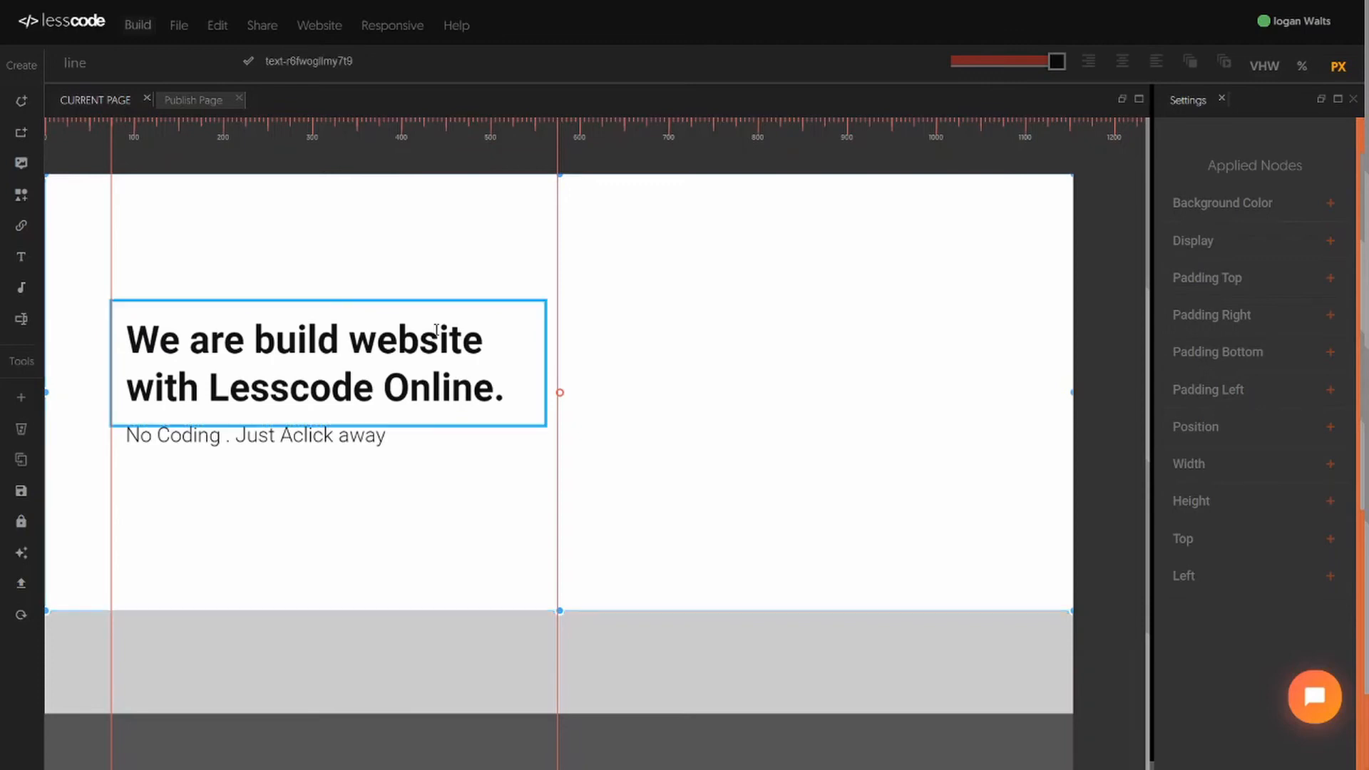
pyautogui.rightClick(498, 343)
pyautogui.click(479, 337)
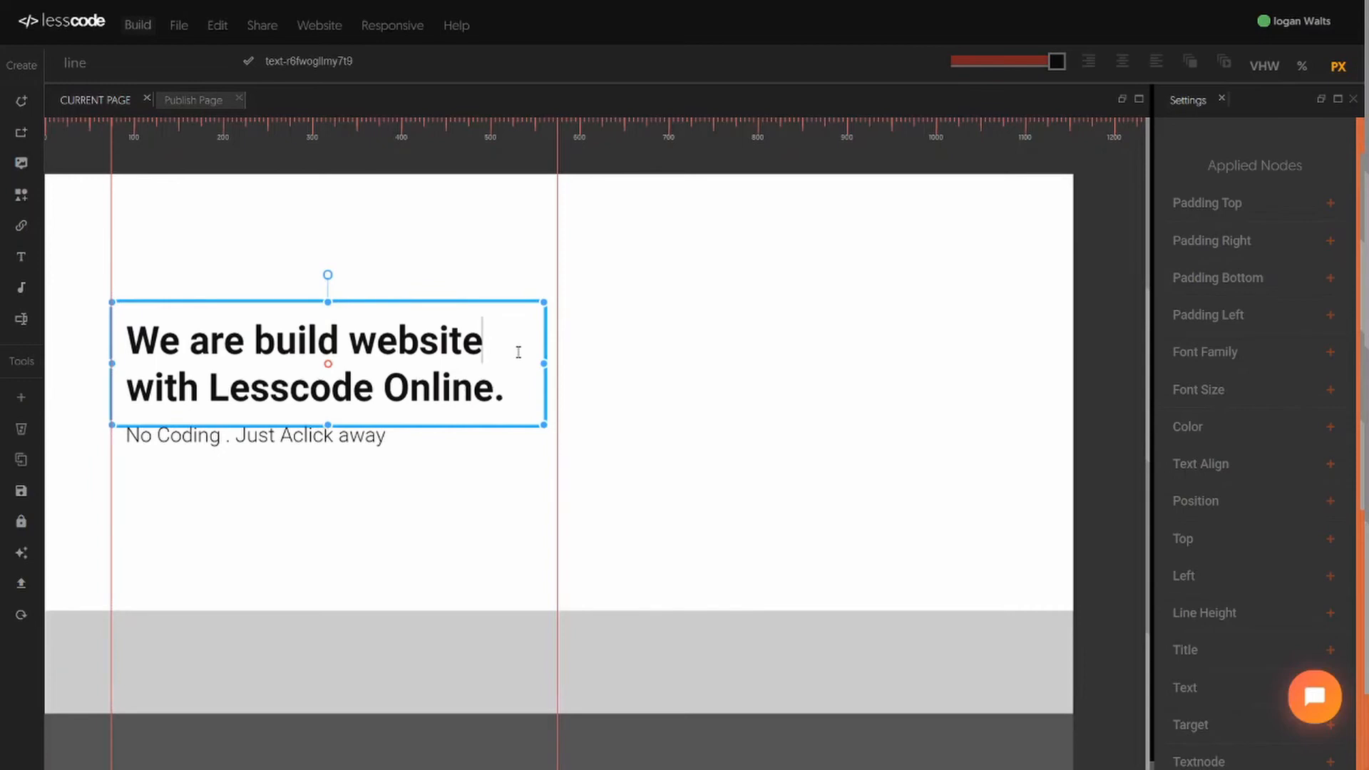
pyautogui.hotkey('ctrl', 'Left')
pyautogui.hotkey('shift', 'Right')
pyautogui.hotkey('shift', 'Right')
pyautogui.hotkey('shift', 'Right')
pyautogui.hotkey('shift', 'Right')
pyautogui.hotkey('shift', 'Right')
pyautogui.hotkey('shift', 'Right')
pyautogui.hotkey('shift', 'Right')
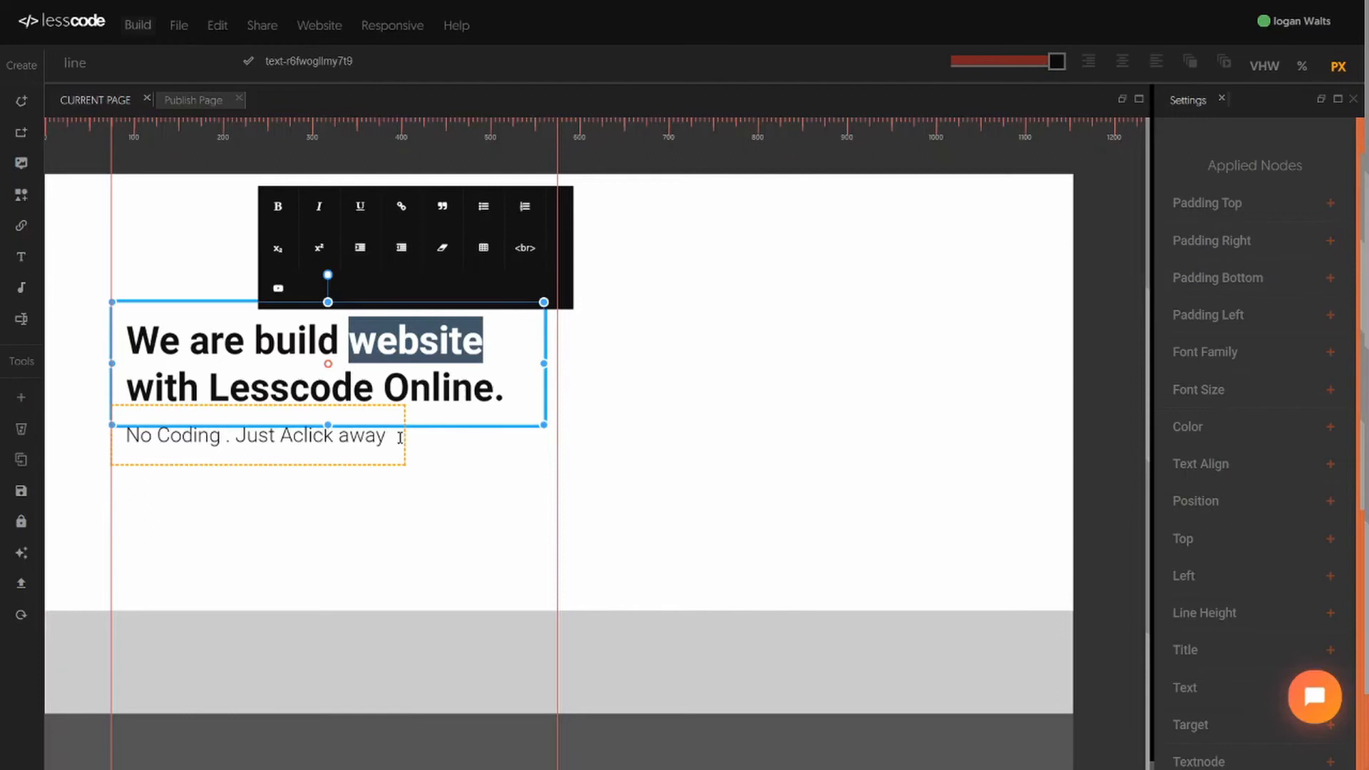
pyautogui.click(278, 206)
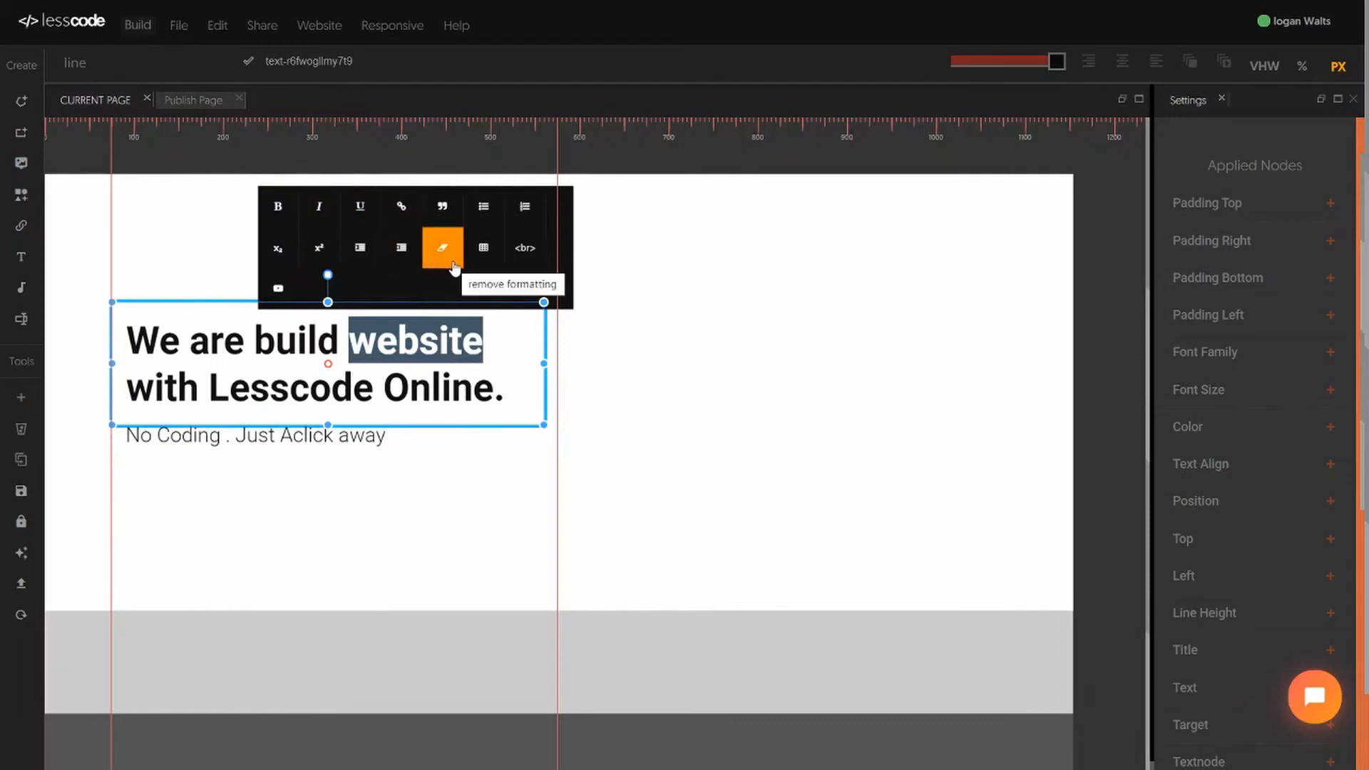
pyautogui.click(402, 217)
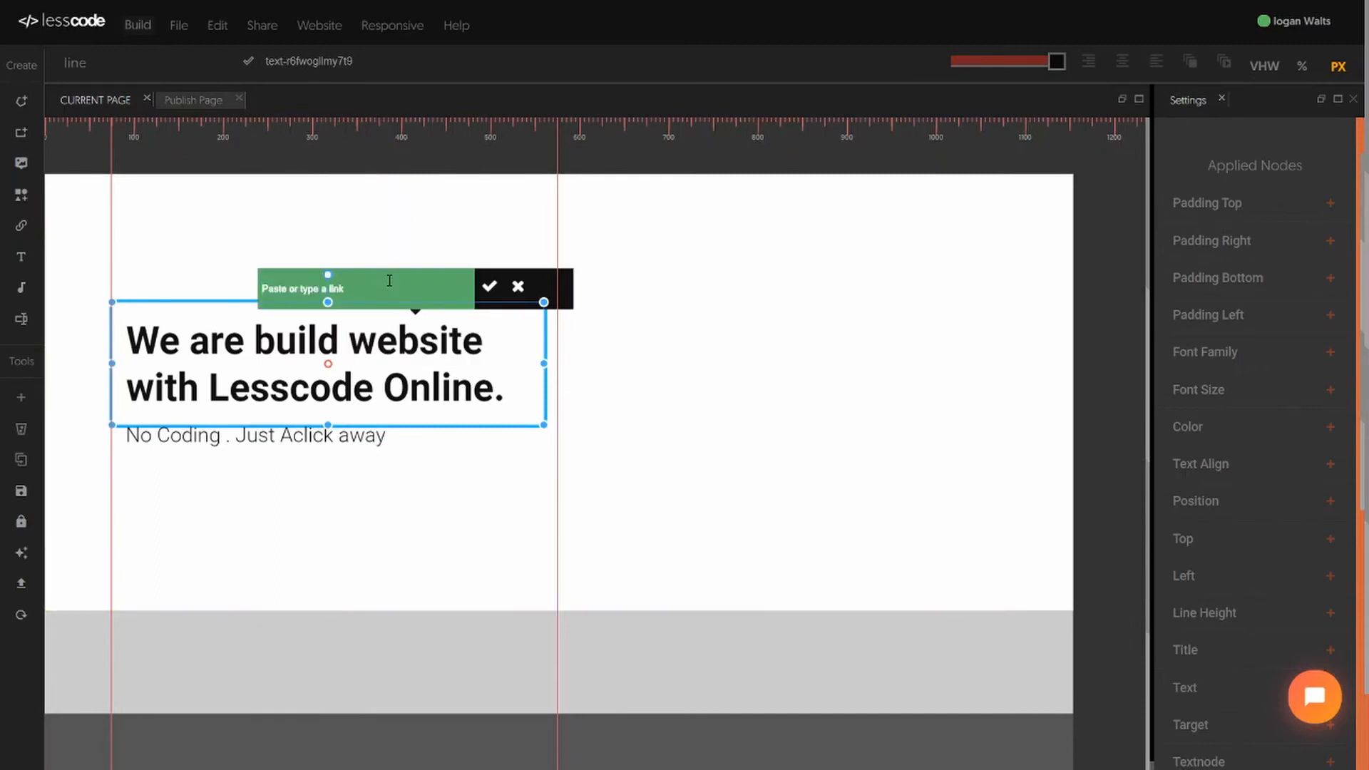
pyautogui.write('#')
pyautogui.click(488, 287)
pyautogui.click(634, 422)
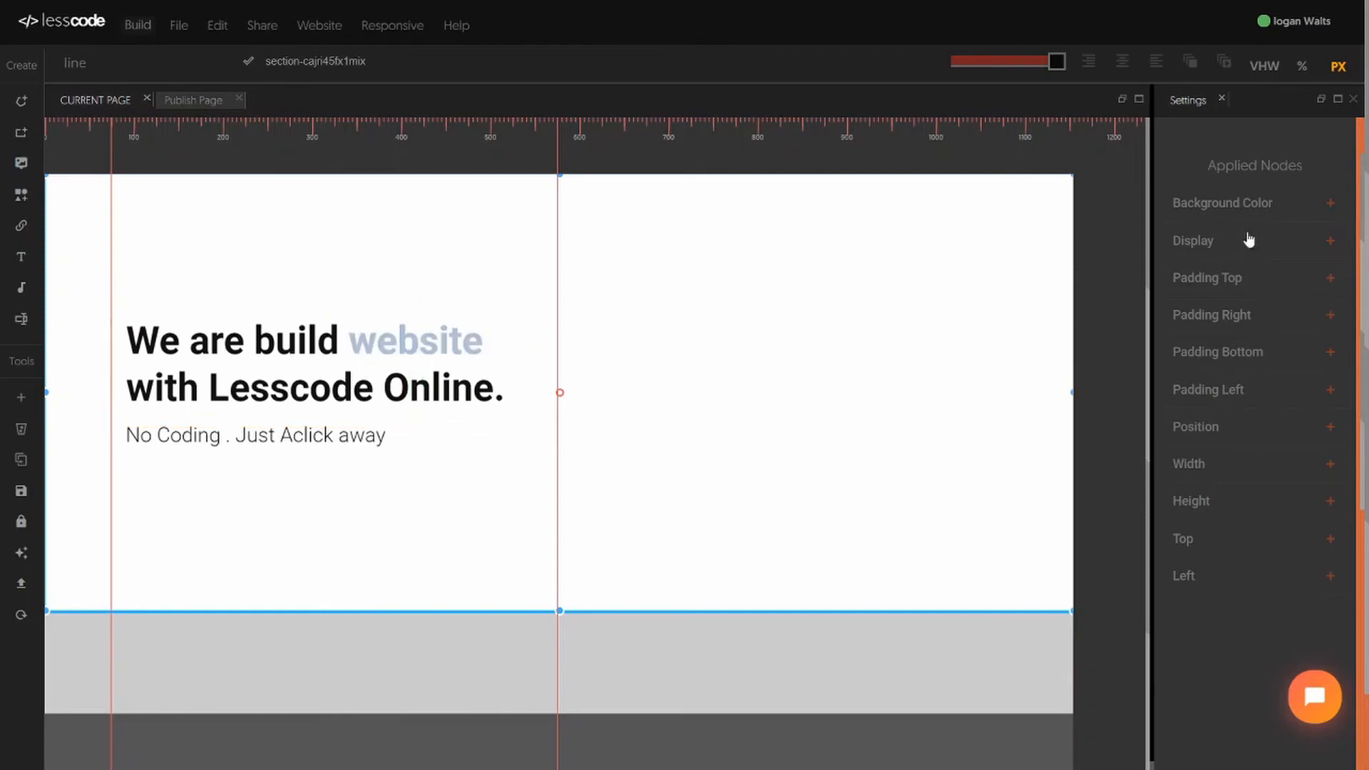
# Step: Enable the Item Link node option and select the two-line heading containing the linked word
pyautogui.scroll(1, 1236, 227)
pyautogui.click(1174, 179)
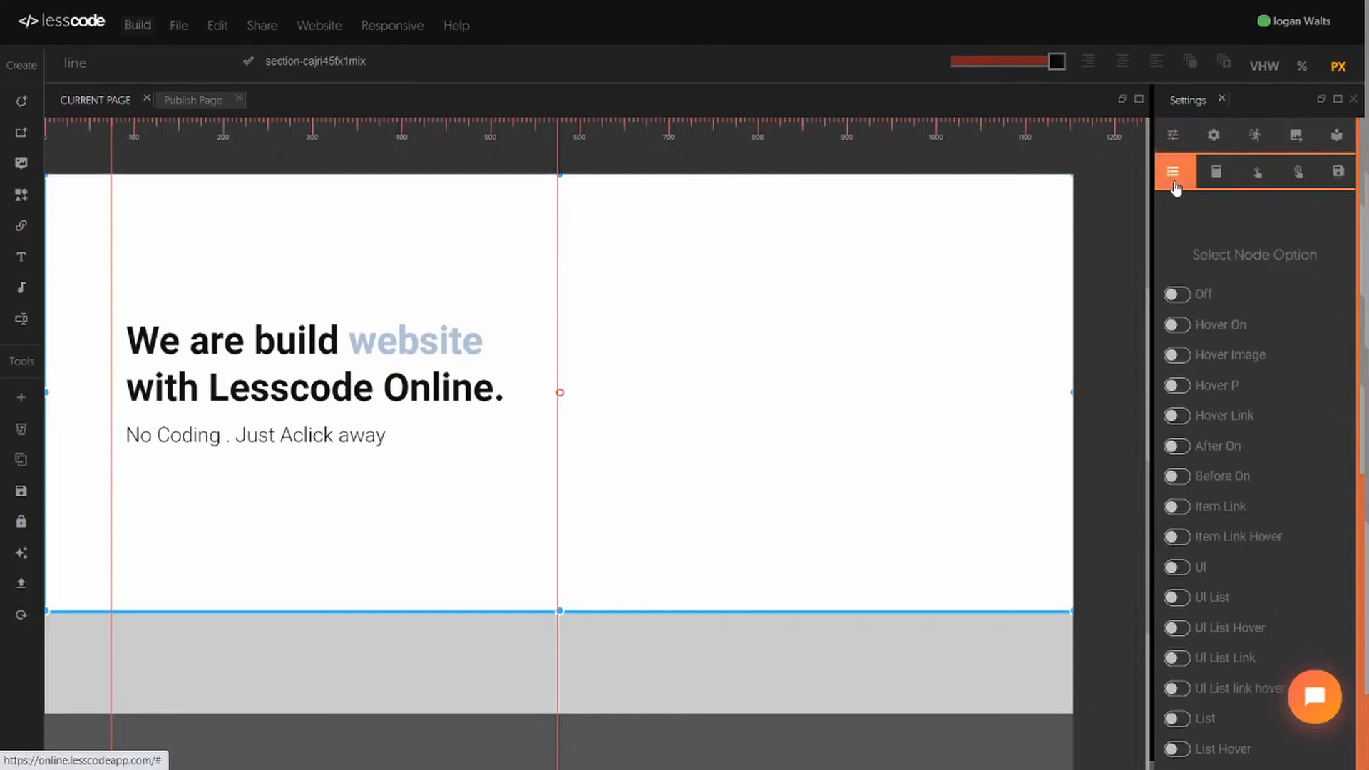
pyautogui.click(1186, 298)
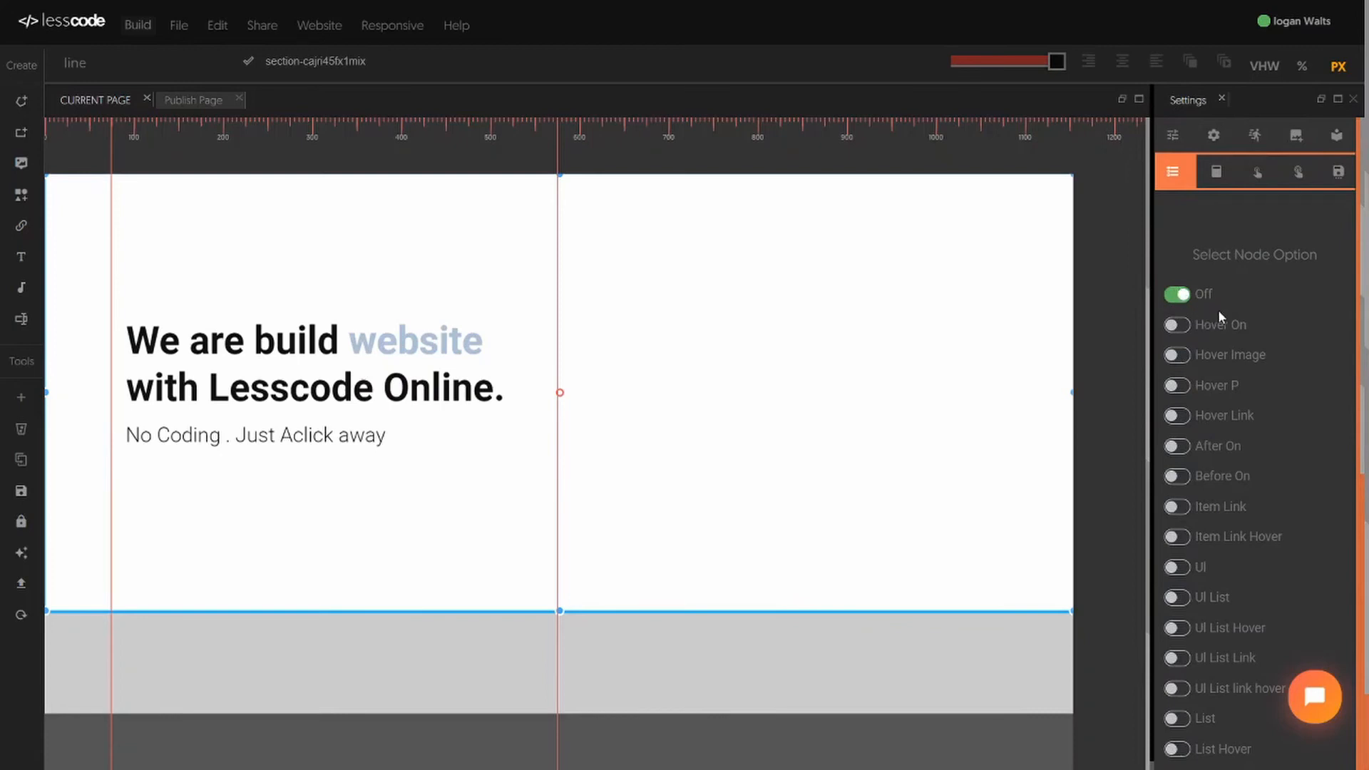
pyautogui.scroll(-1, 1217, 314)
pyautogui.scroll(-1, 1216, 322)
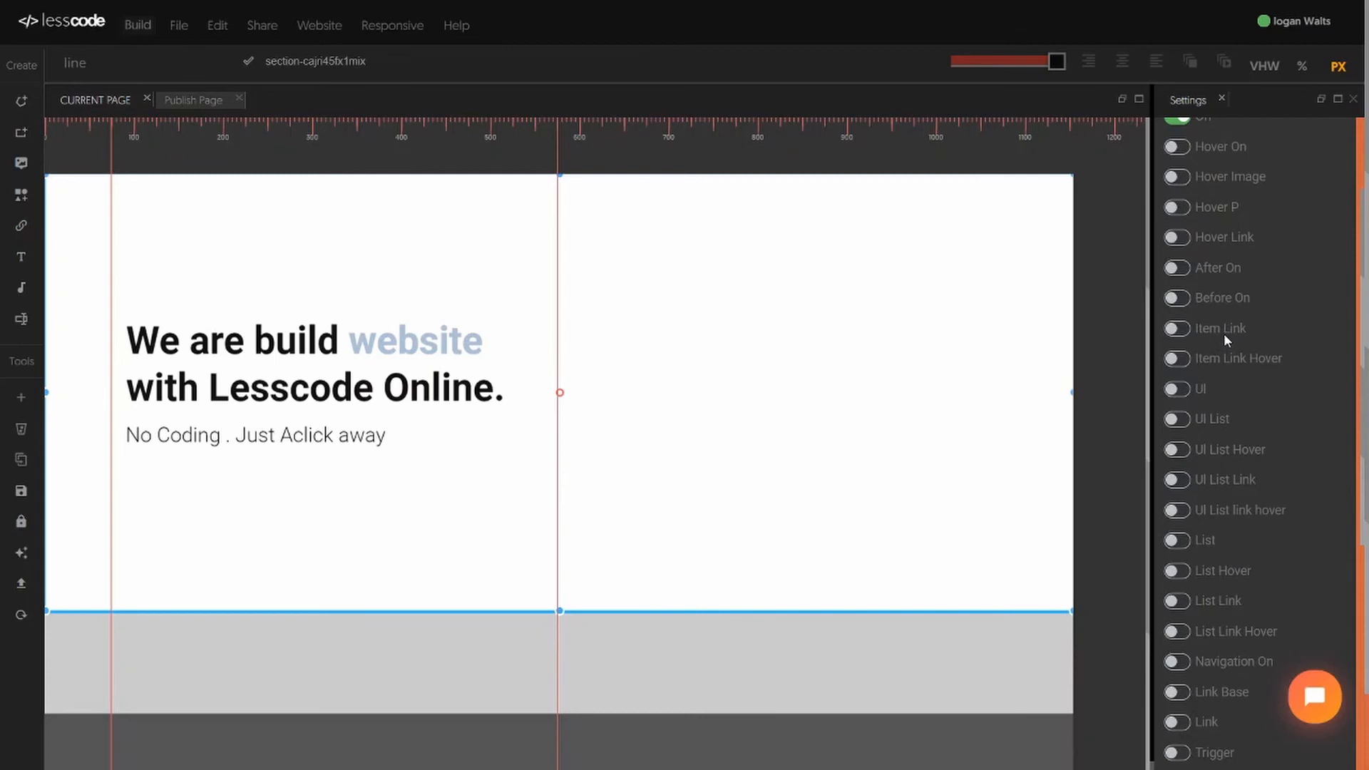
pyautogui.scroll(-3, 1225, 337)
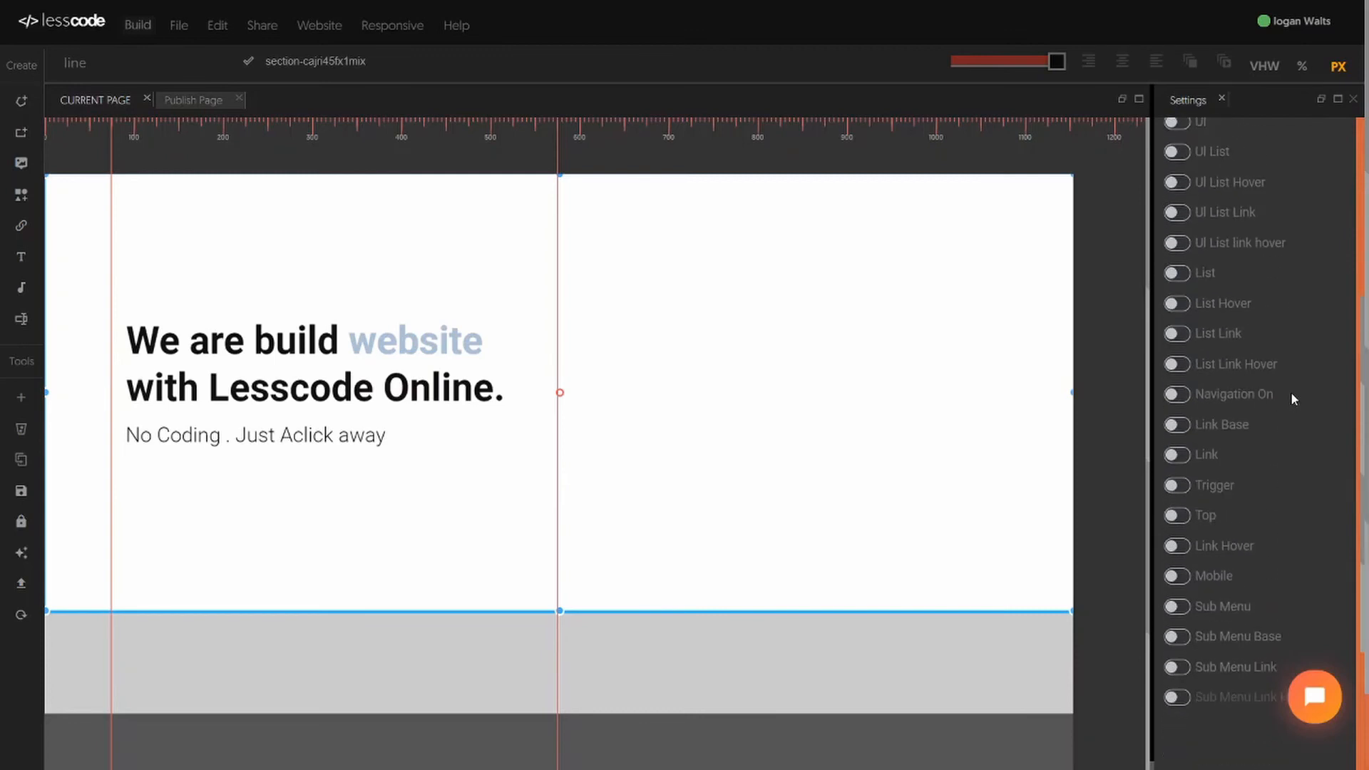
pyautogui.scroll(1, 1292, 398)
pyautogui.scroll(1, 1290, 398)
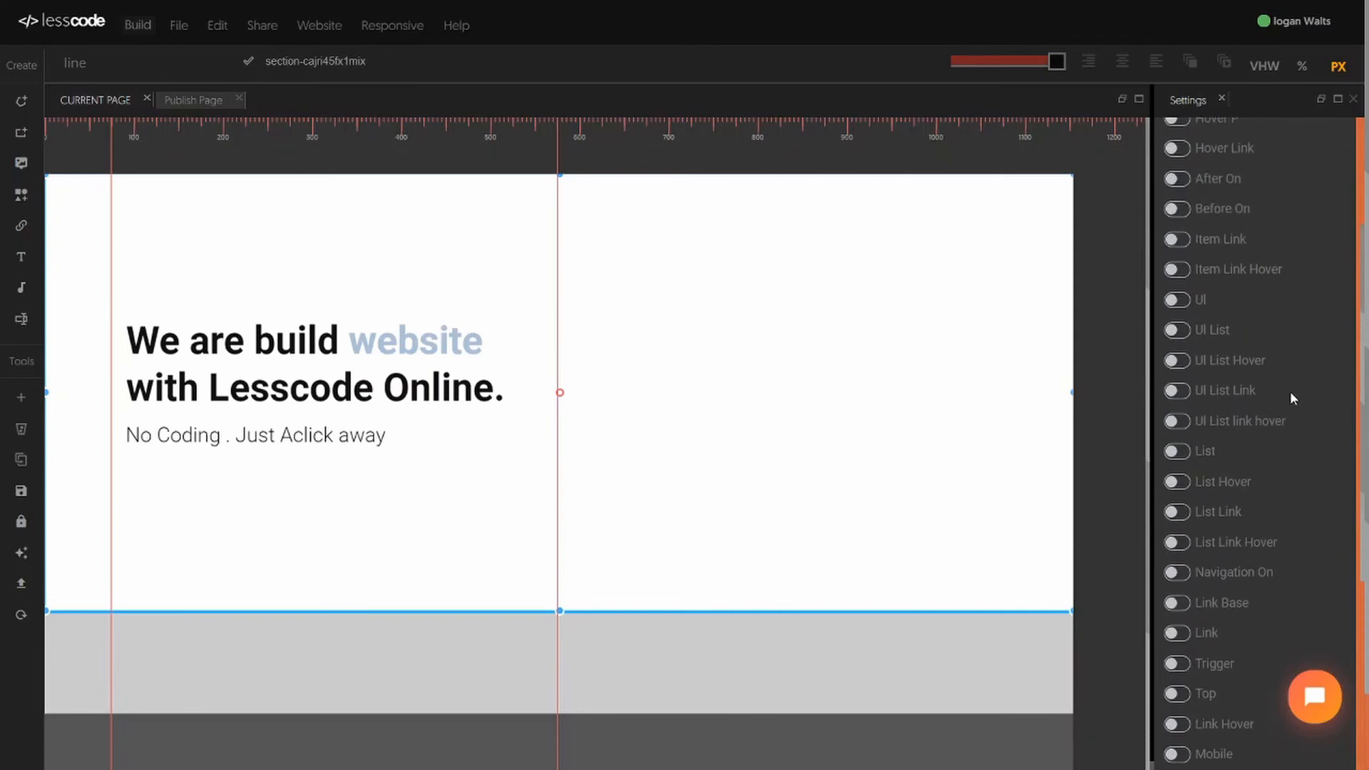
pyautogui.click(1185, 242)
pyautogui.scroll(3, 1243, 254)
pyautogui.click(1178, 294)
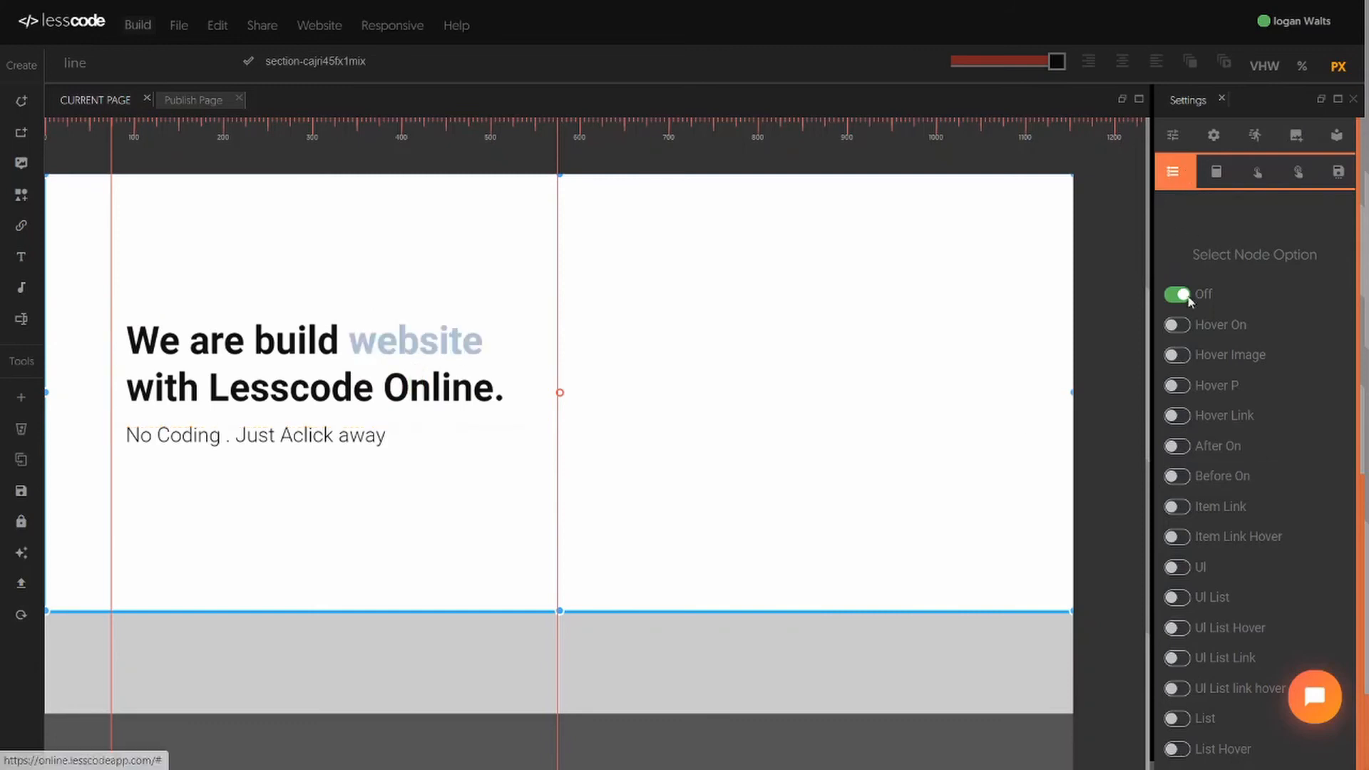
pyautogui.click(1175, 507)
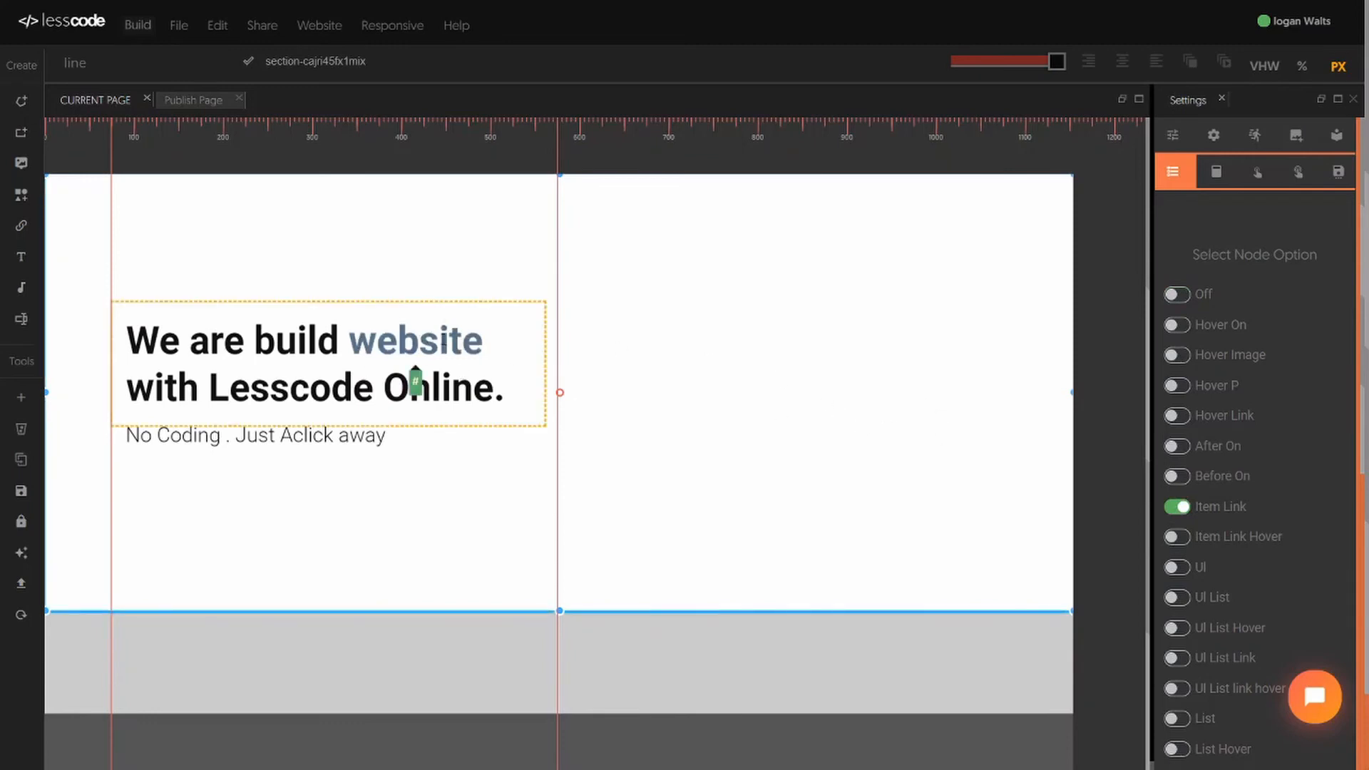
pyautogui.click(526, 319)
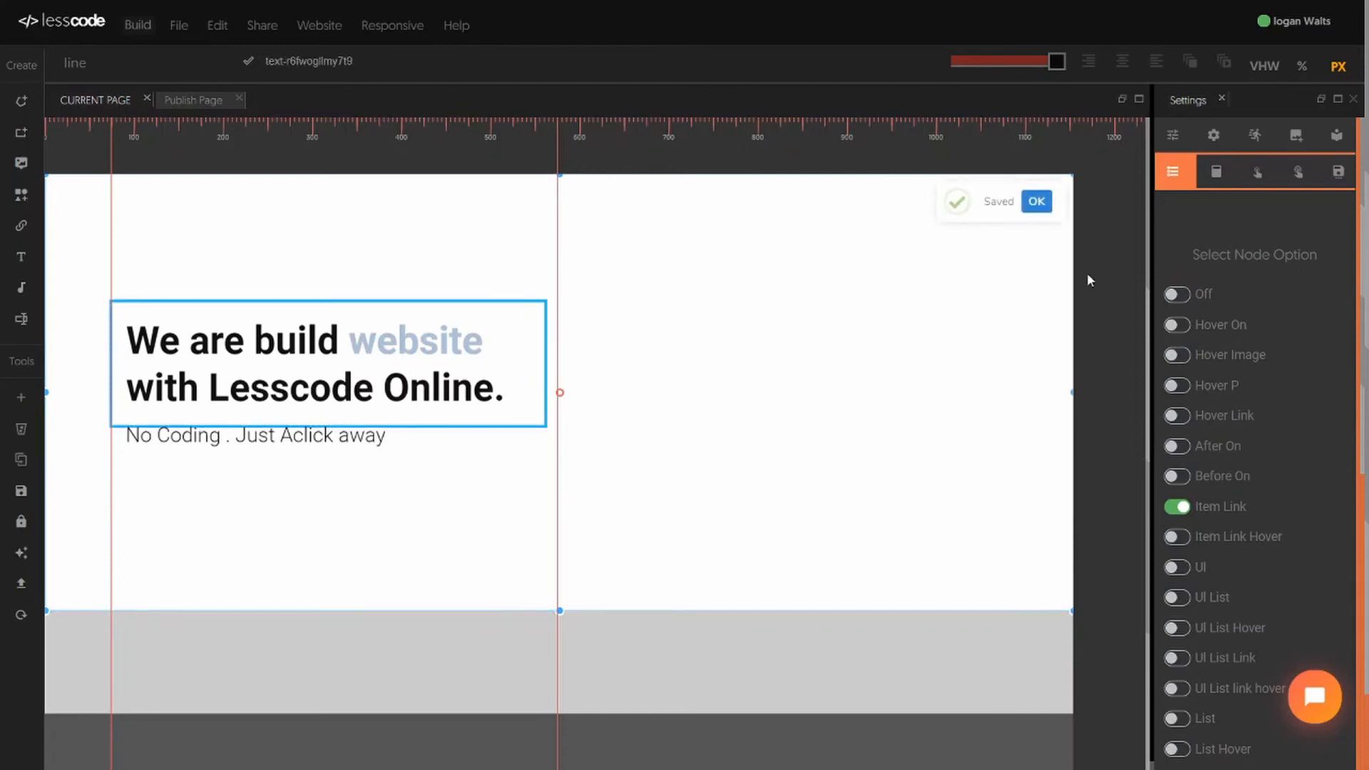
# Step: Add Font Family and Font Size nodes to the heading's linked word
pyautogui.click(1172, 135)
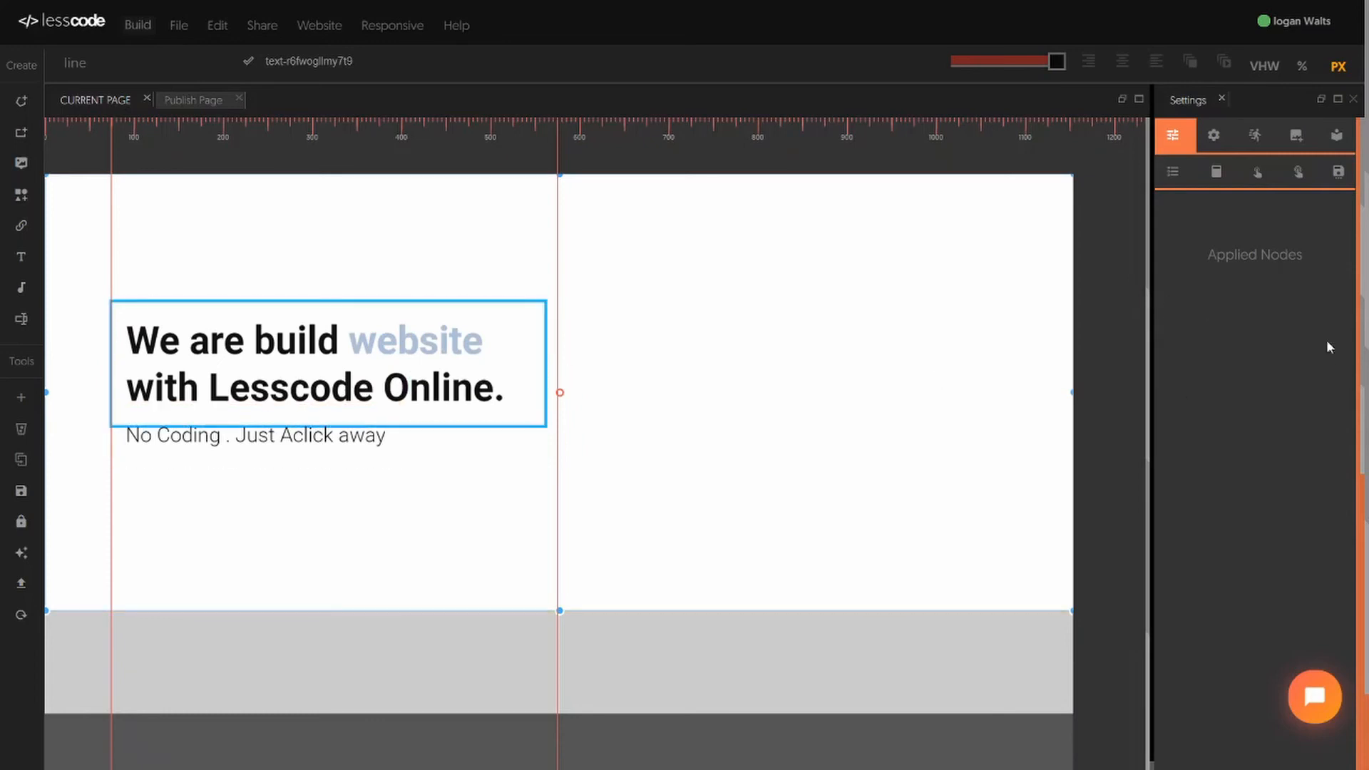
pyautogui.click(1172, 171)
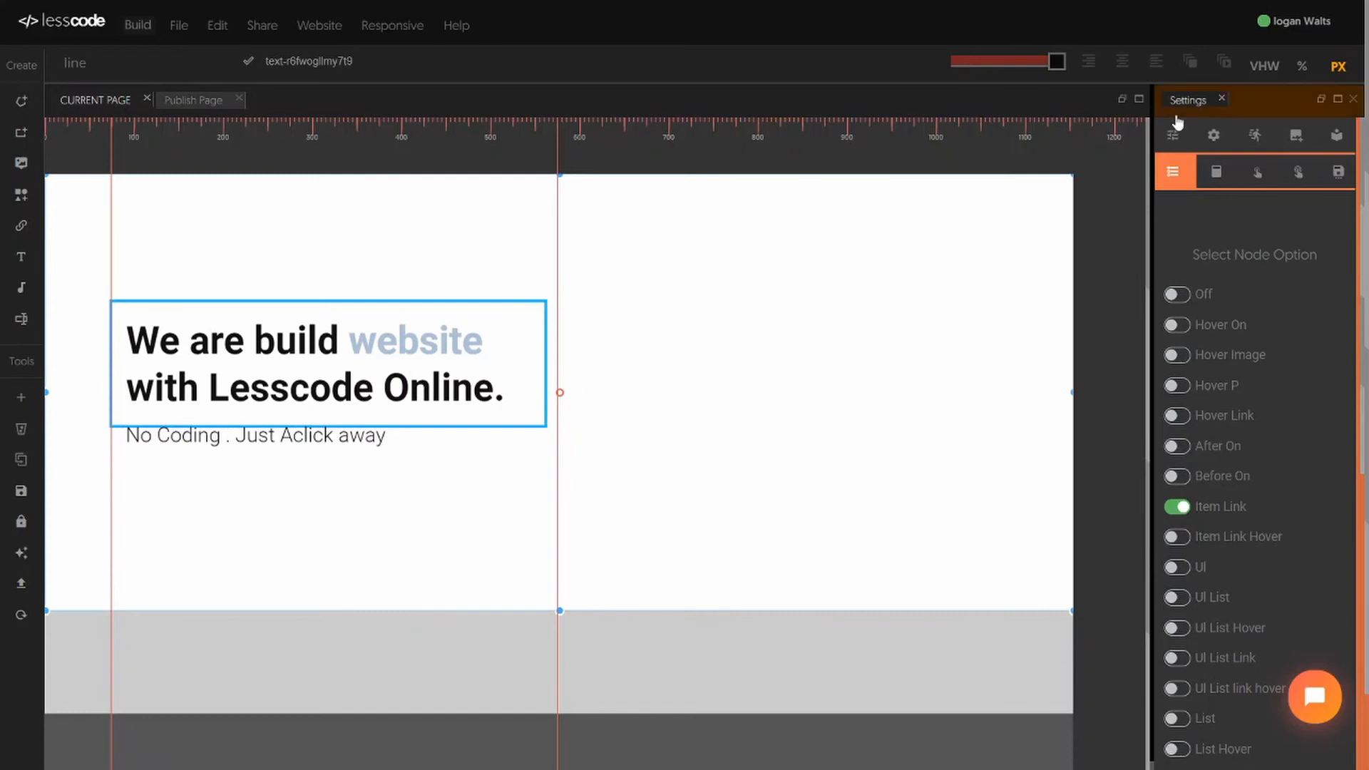
pyautogui.click(1173, 136)
pyautogui.moveTo(107, 65); pyautogui.dragTo(3, 70)
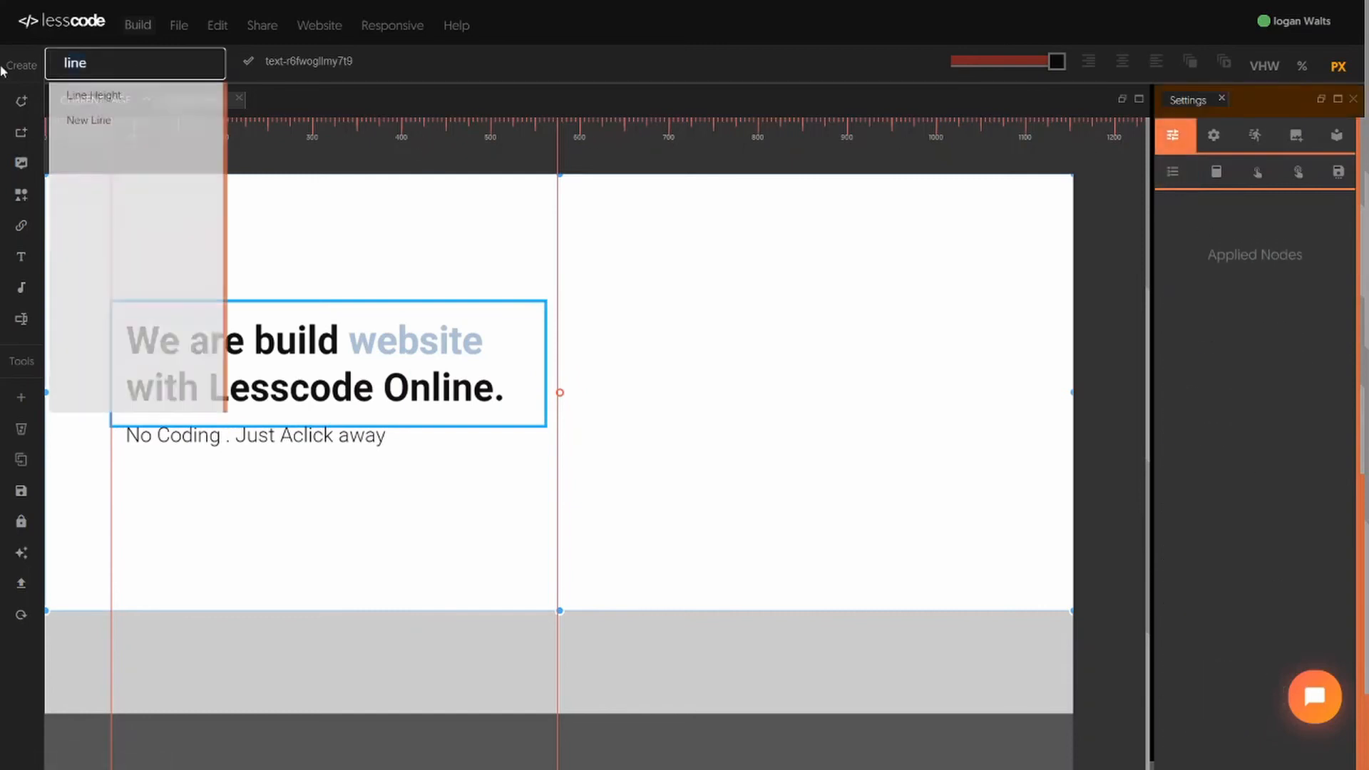
pyautogui.press('BackSpace')
pyautogui.write('font')
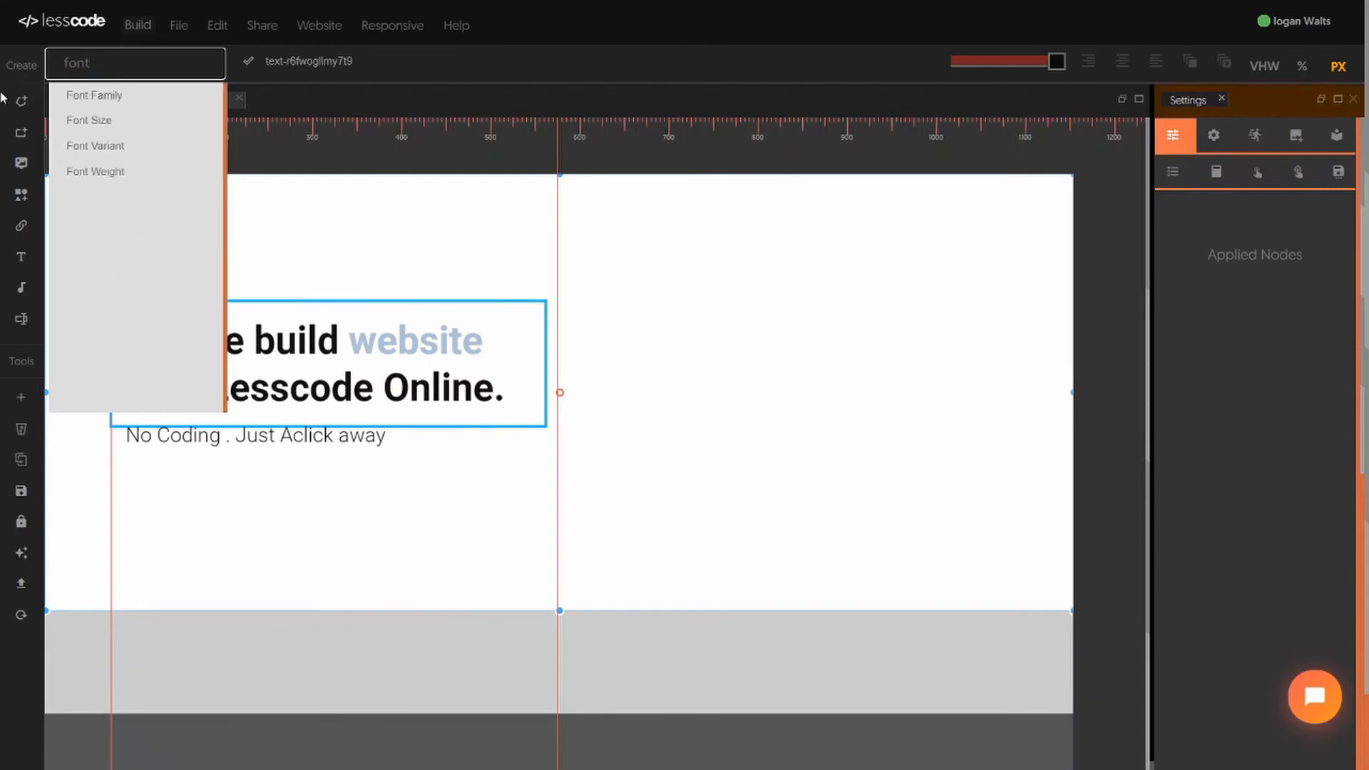
pyautogui.click(131, 95)
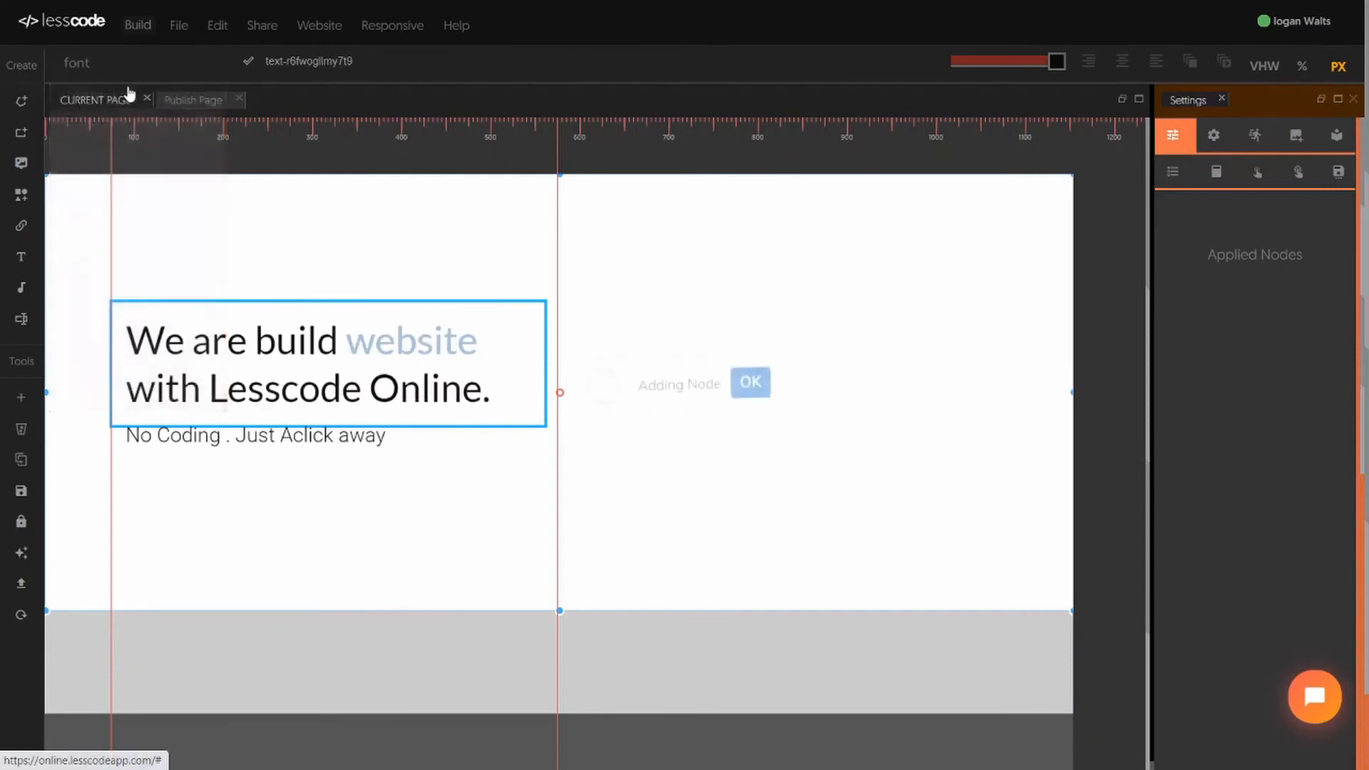
pyautogui.click(123, 63)
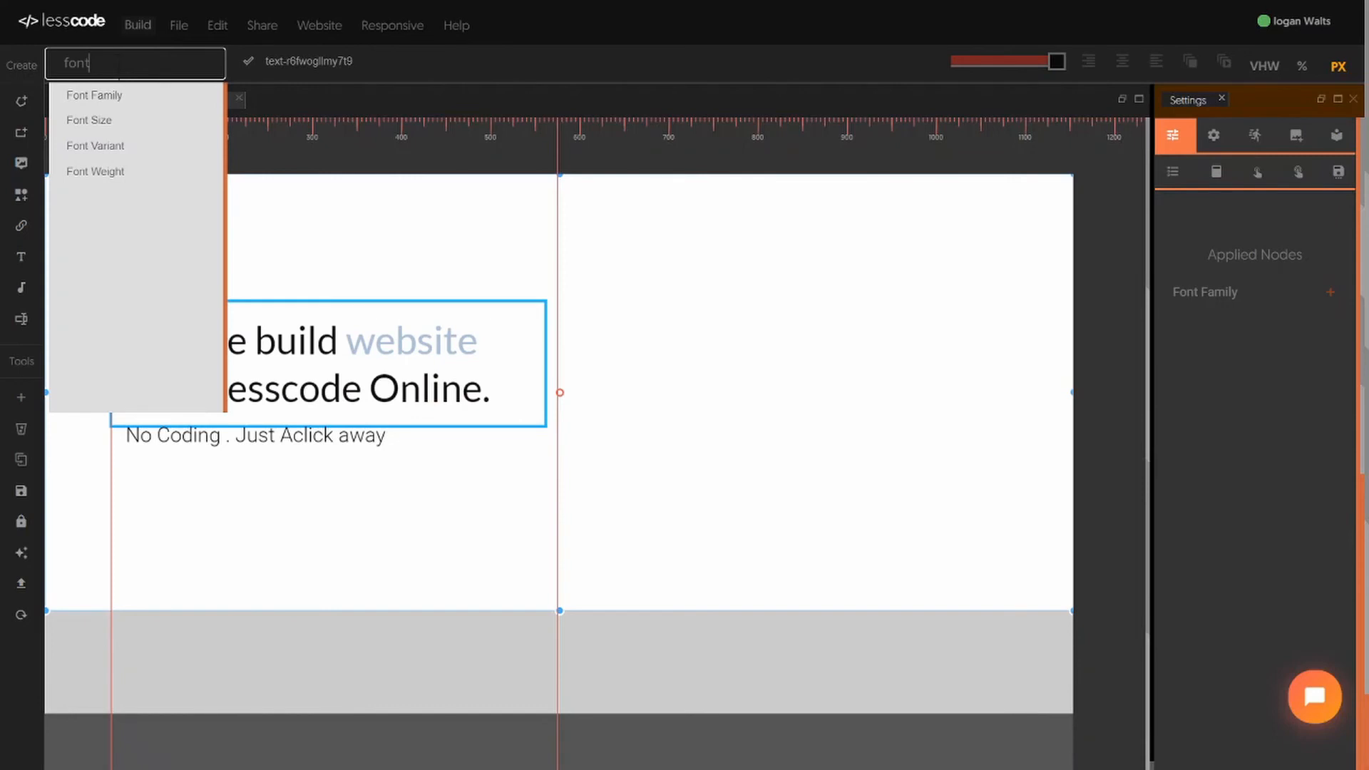
pyautogui.click(102, 121)
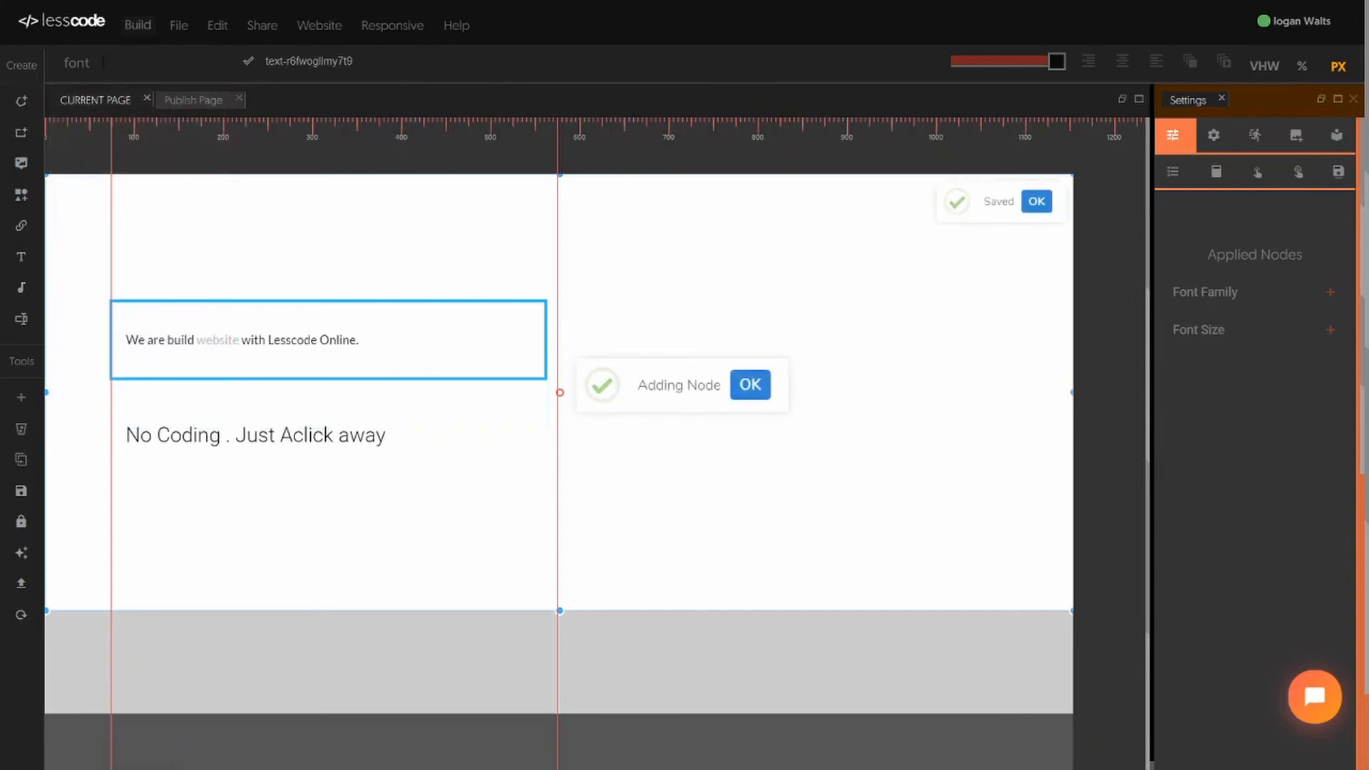
# Step: Add a Background Color node to the heading's linked word
pyautogui.click(102, 62)
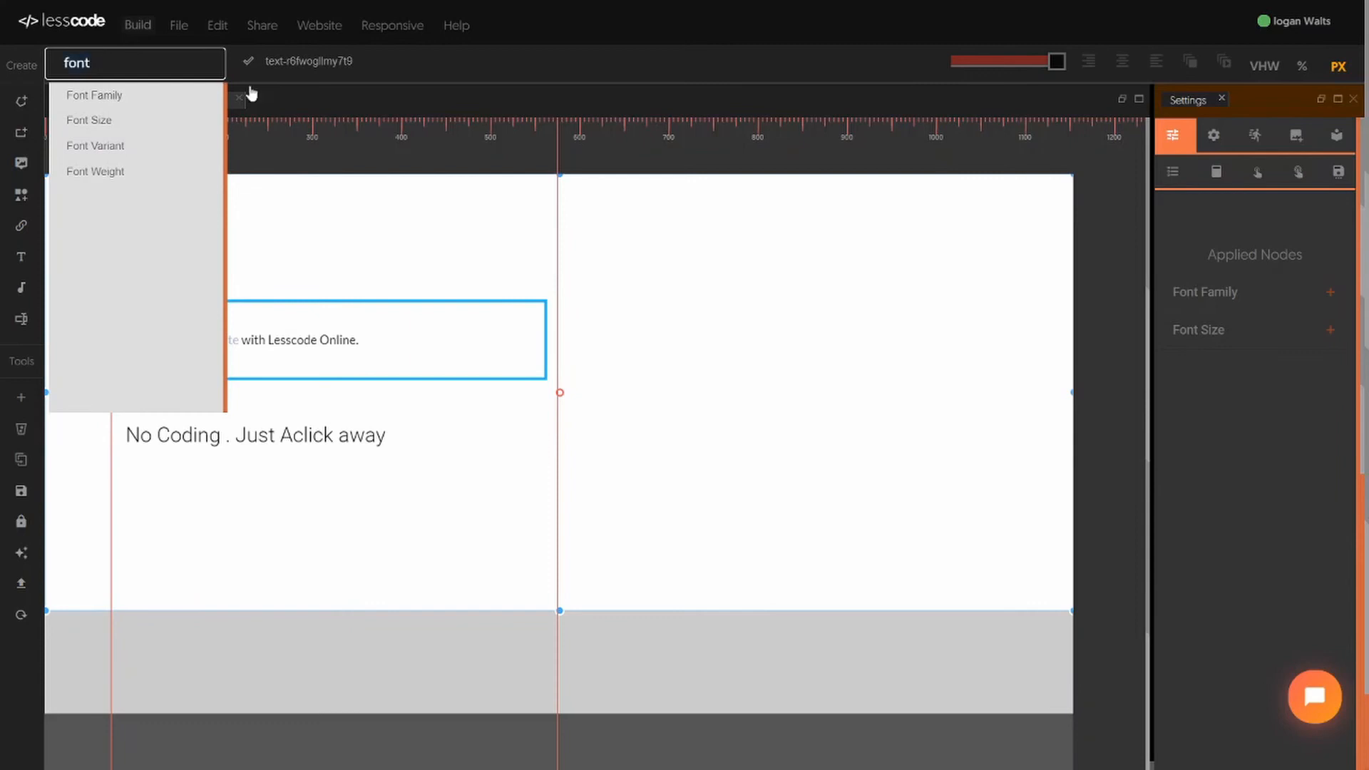
pyautogui.press('BackSpace')
pyautogui.press('BackSpace')
pyautogui.press('BackSpace')
pyautogui.press('BackSpace')
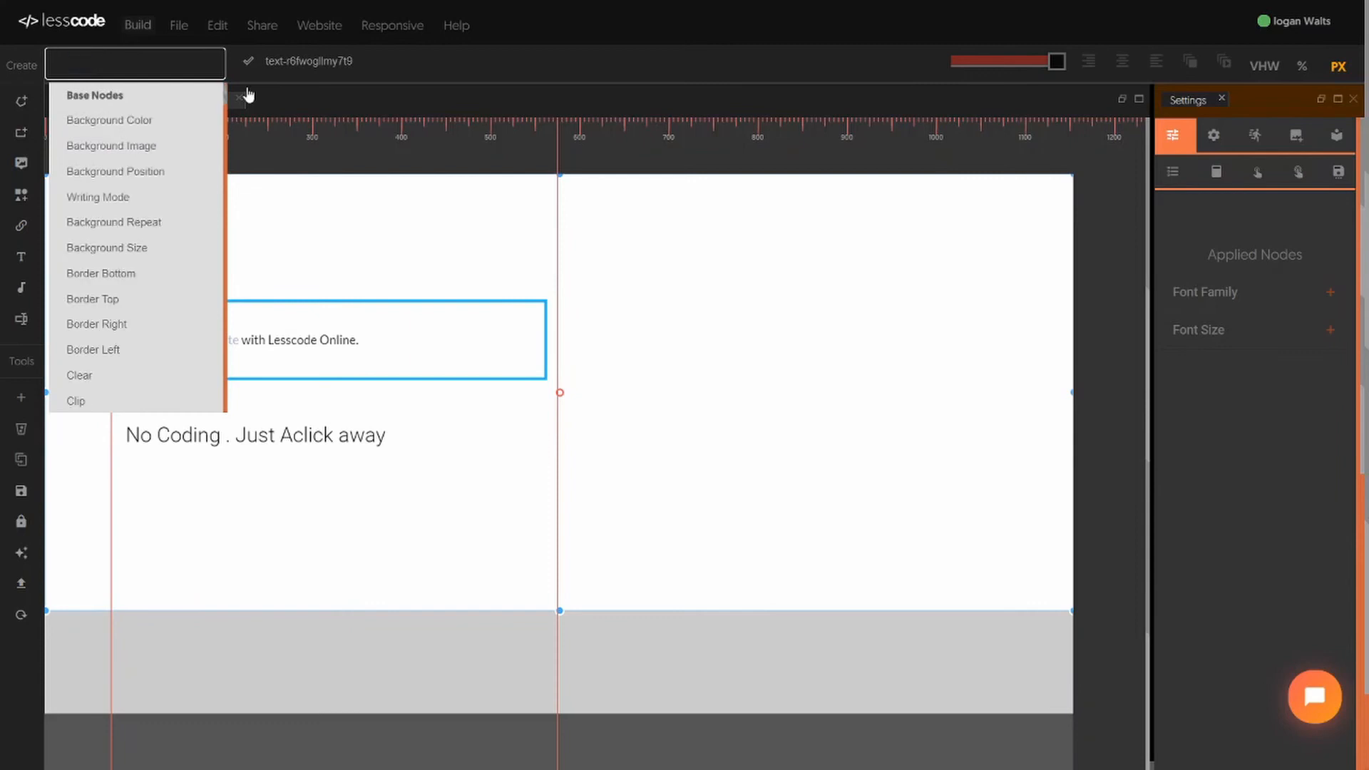
pyautogui.write('bac')
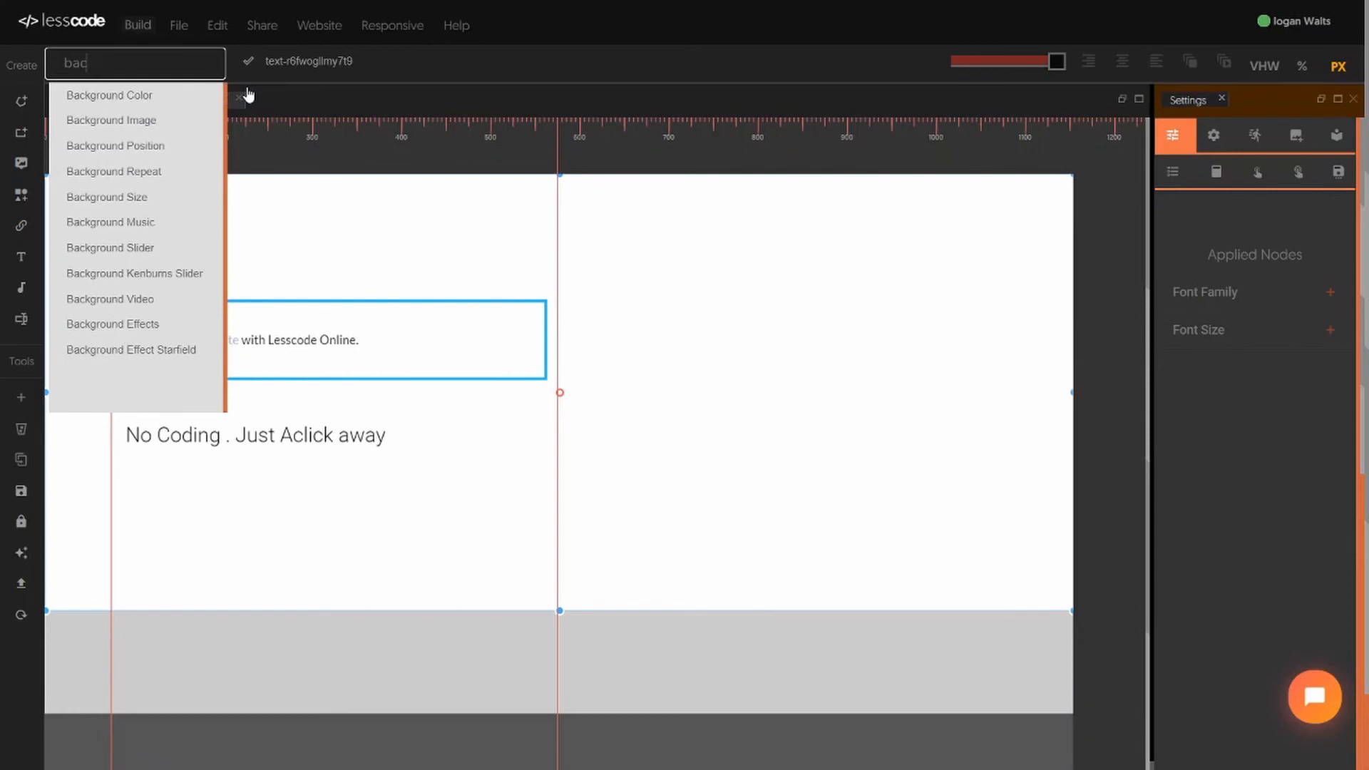
pyautogui.click(179, 102)
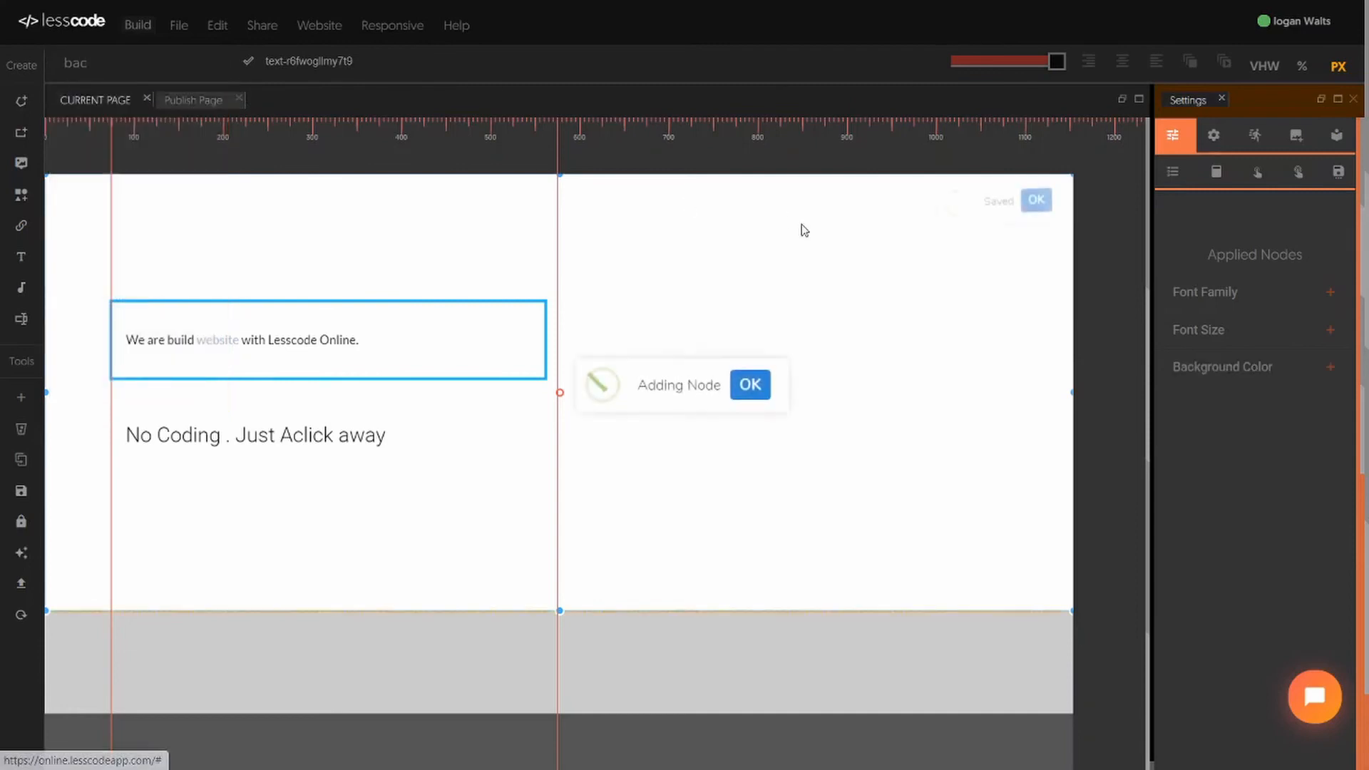
# Step: Set the link's Font Family node to Roboto Light
pyautogui.click(1218, 301)
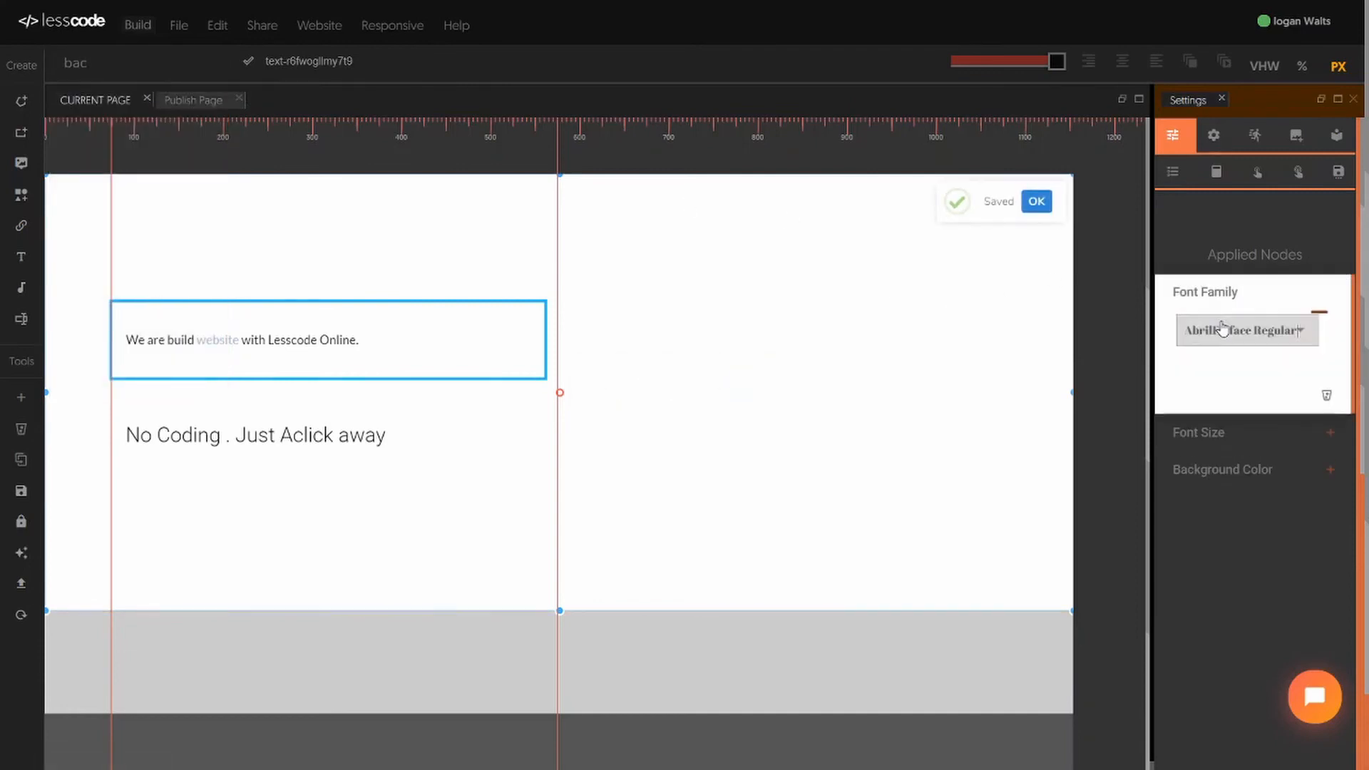
pyautogui.click(1222, 327)
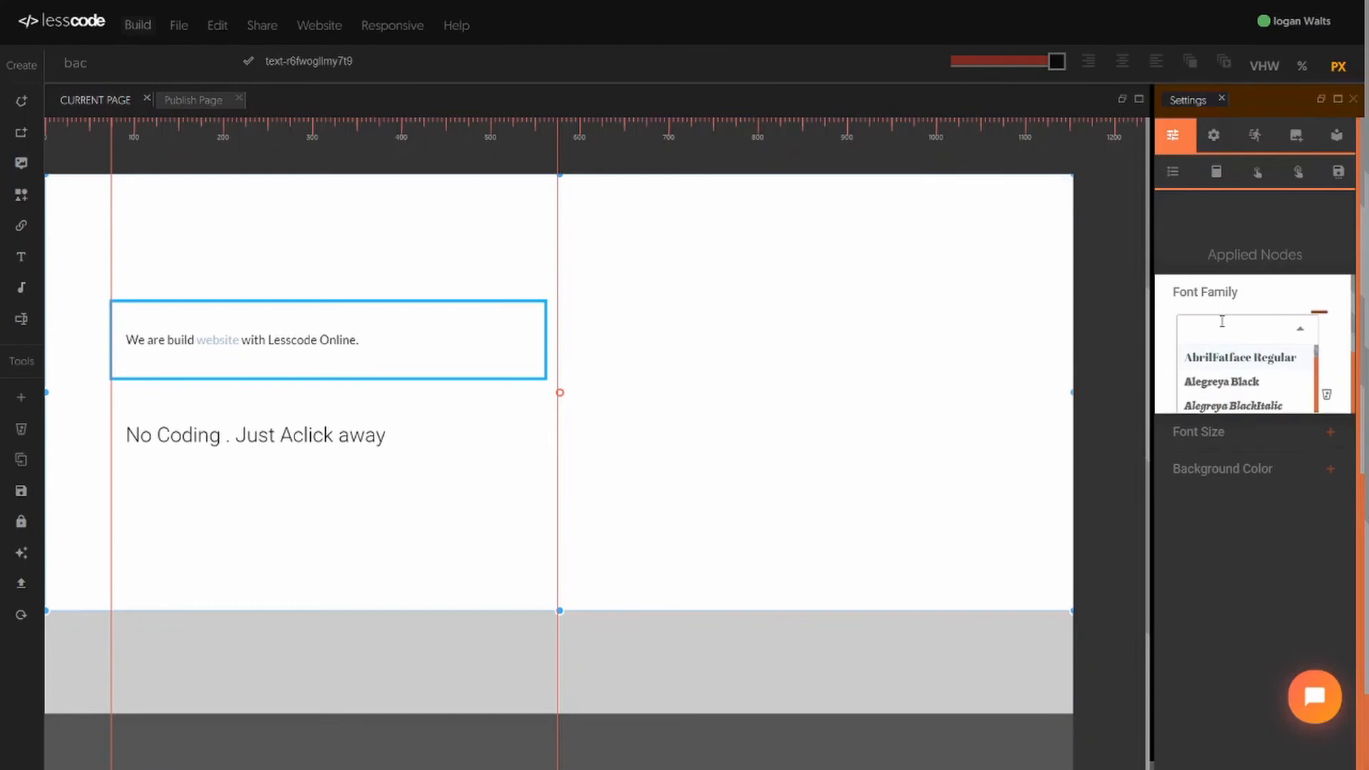
pyautogui.write('robo')
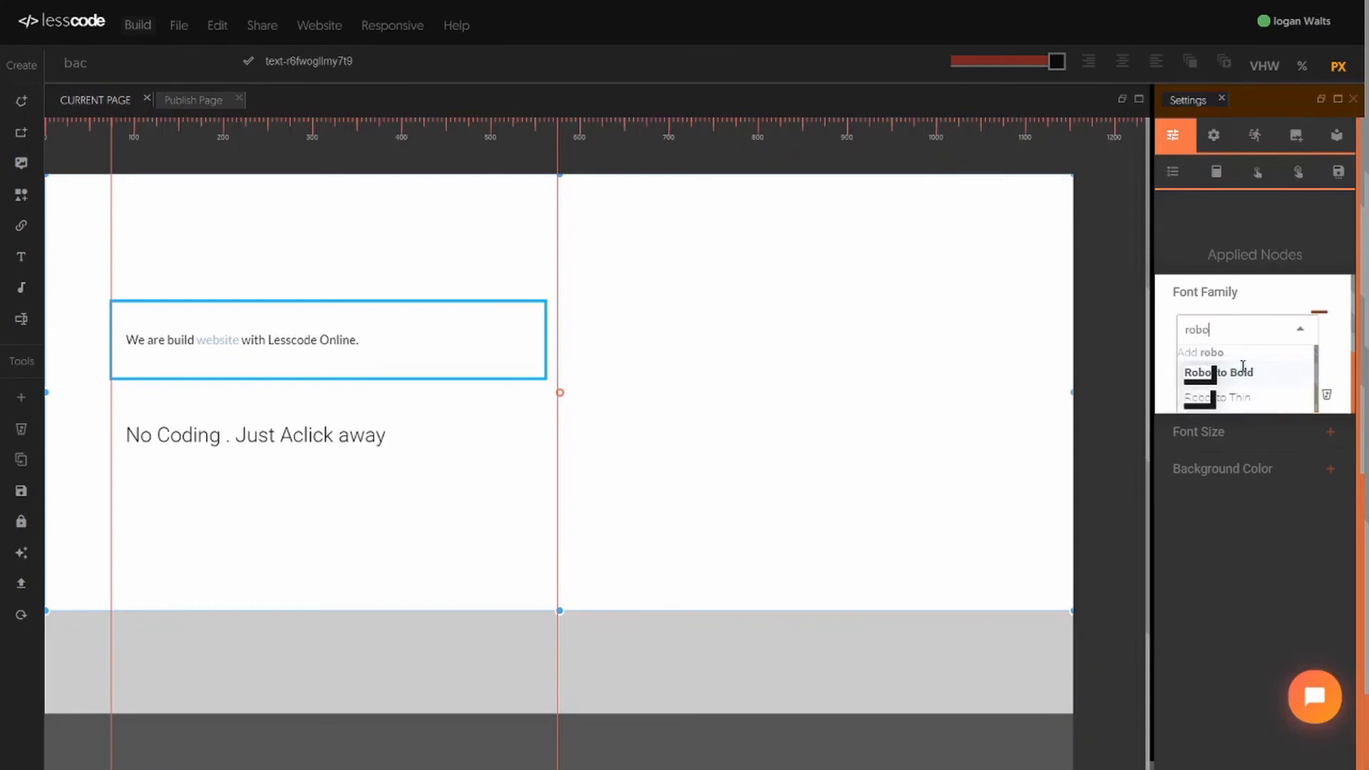
pyautogui.scroll(-2, 1242, 367)
pyautogui.click(1246, 365)
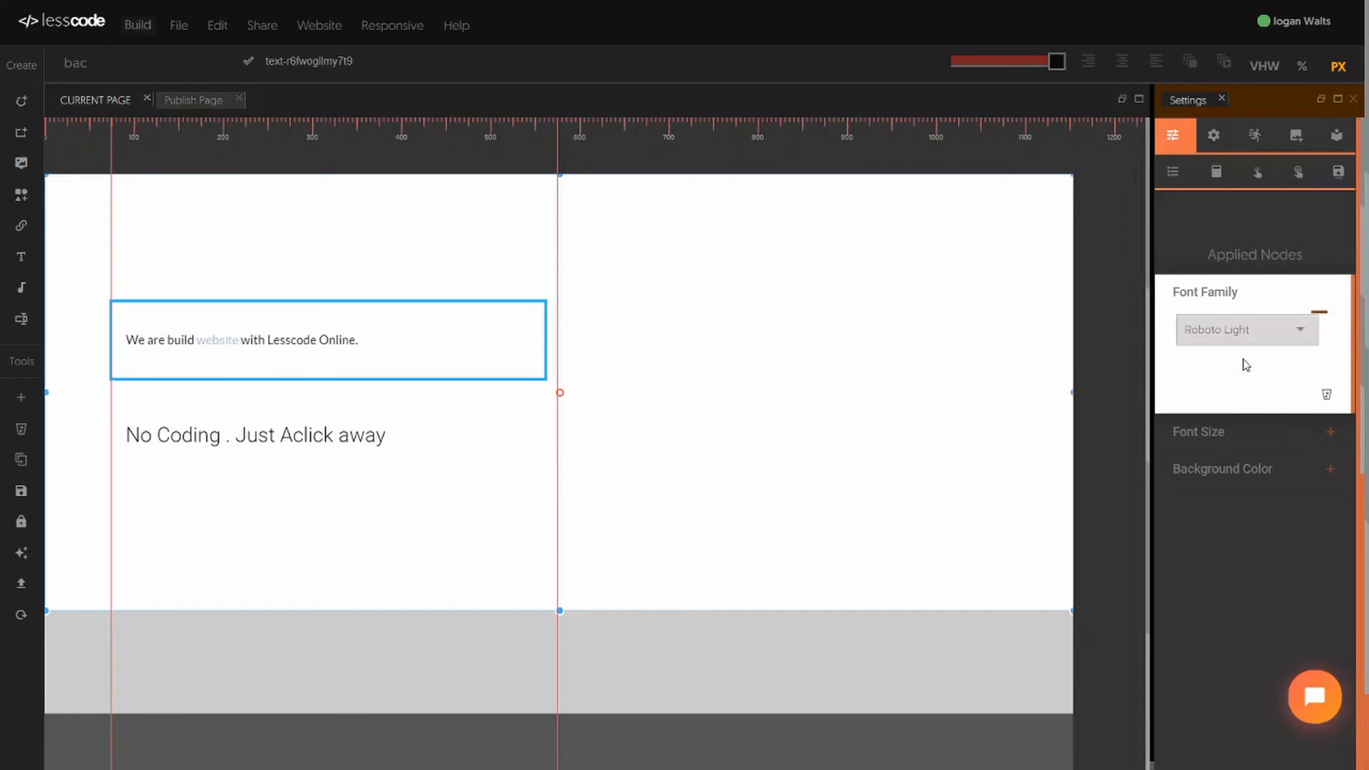
pyautogui.click(1214, 303)
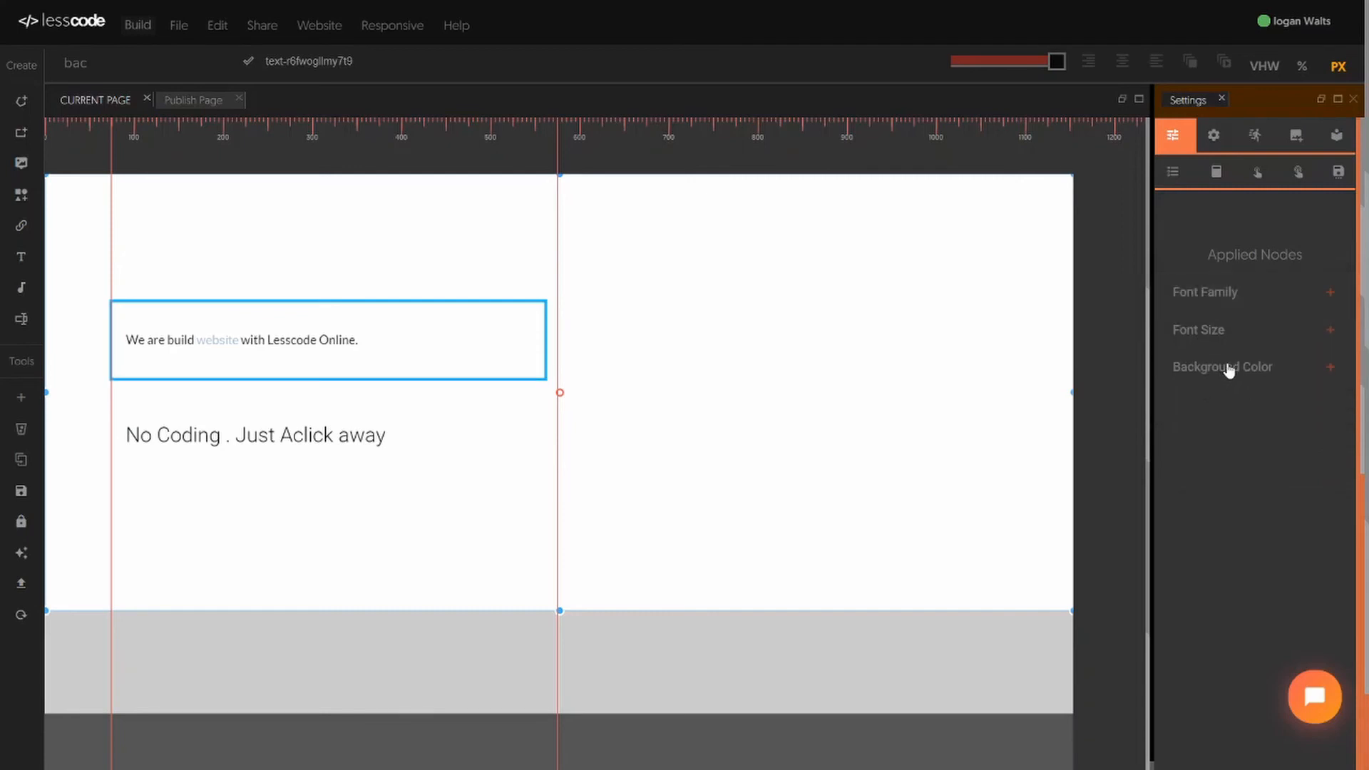
# Step: Set the link's Font Size node to 60 and save the page
pyautogui.click(1216, 332)
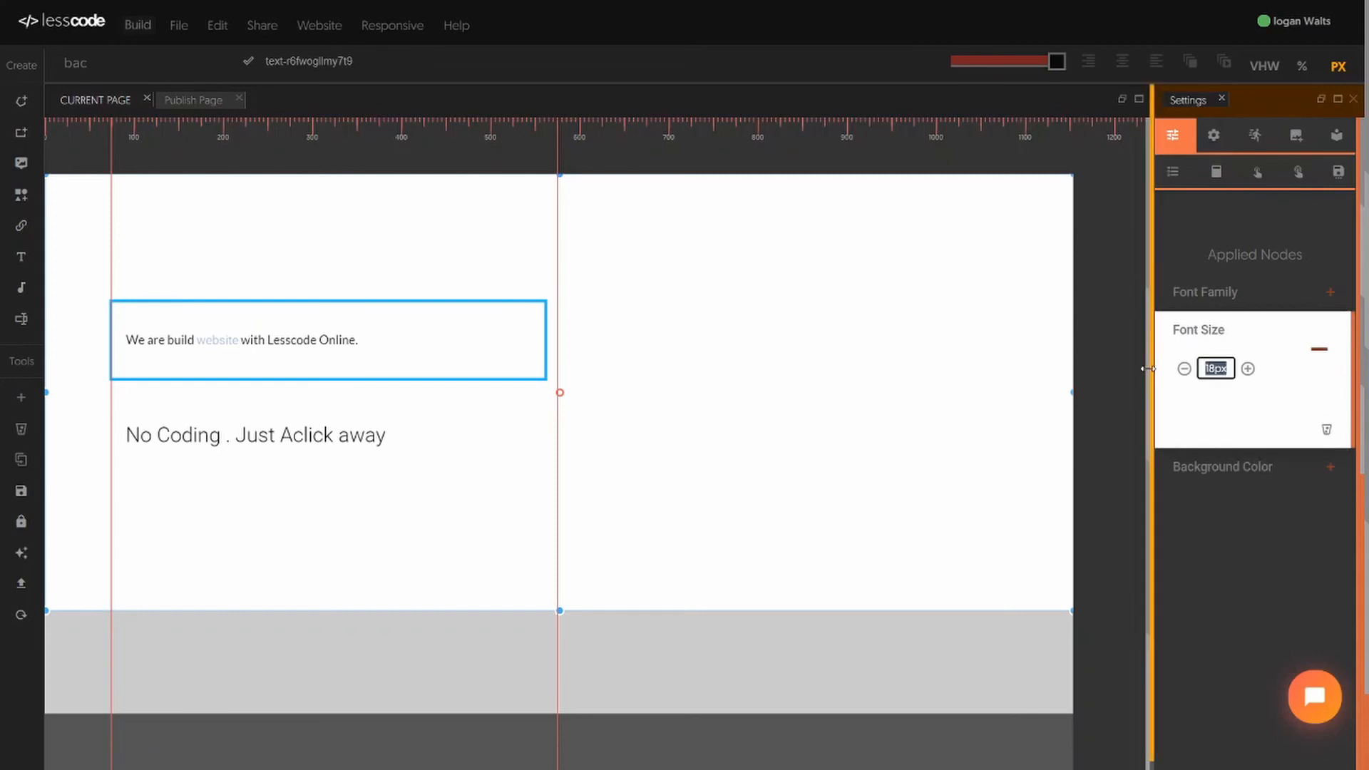
pyautogui.write('50')
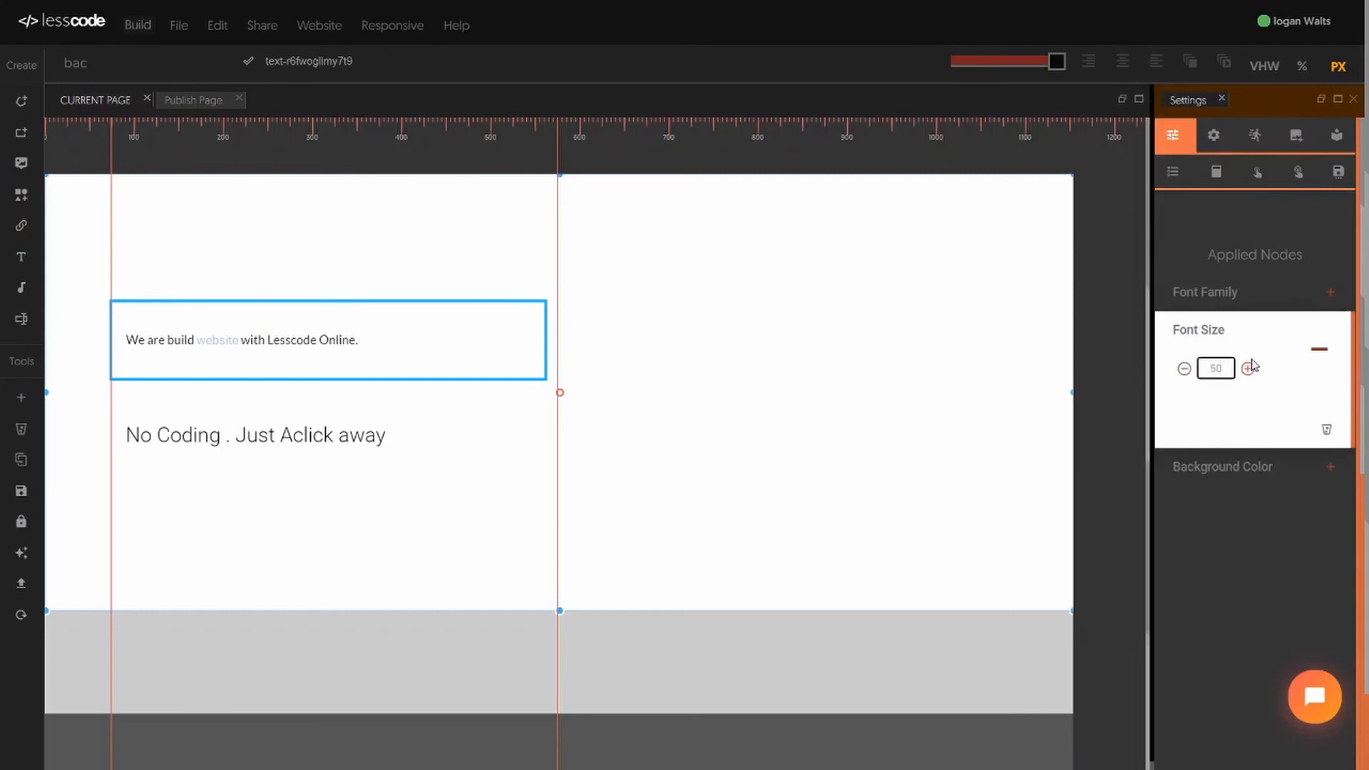
pyautogui.click(1247, 368)
pyautogui.click(1249, 369)
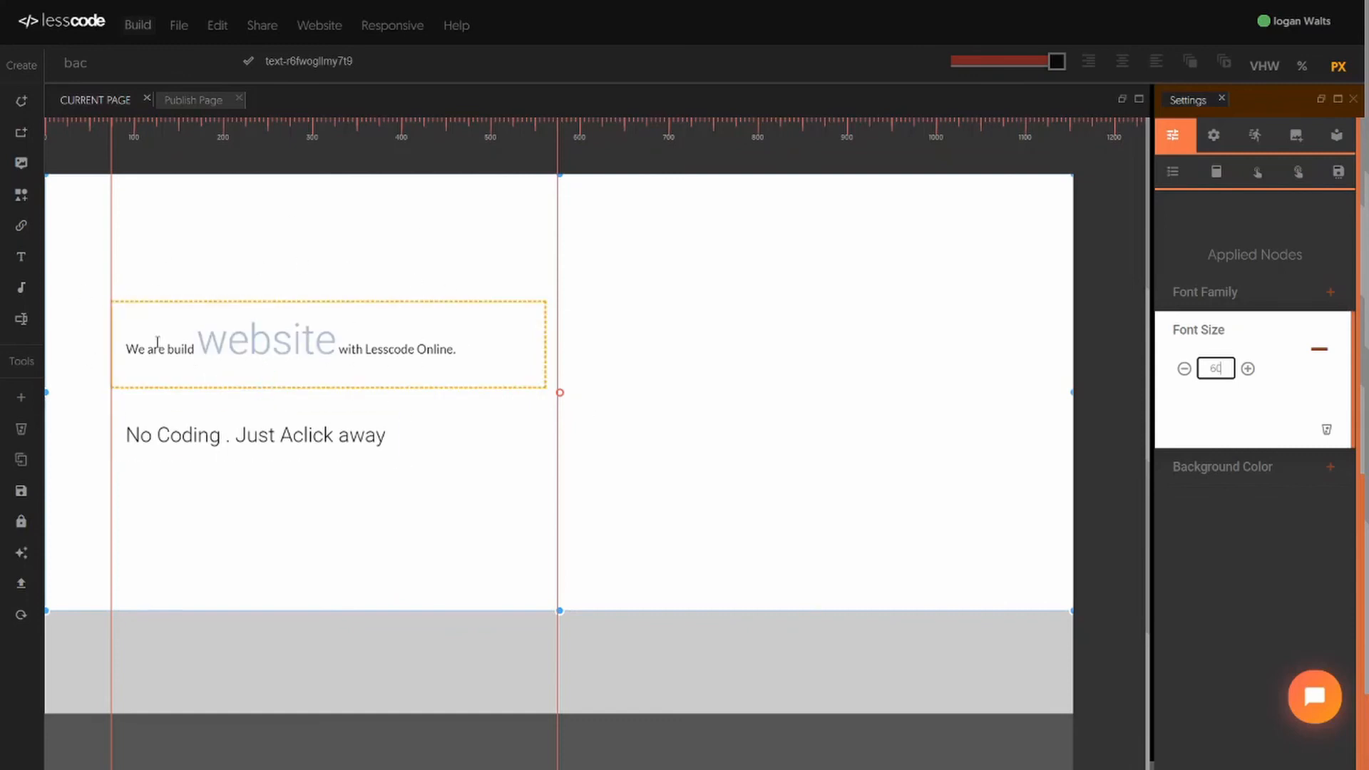
pyautogui.click(1215, 330)
pyautogui.click(1224, 369)
pyautogui.click(1224, 370)
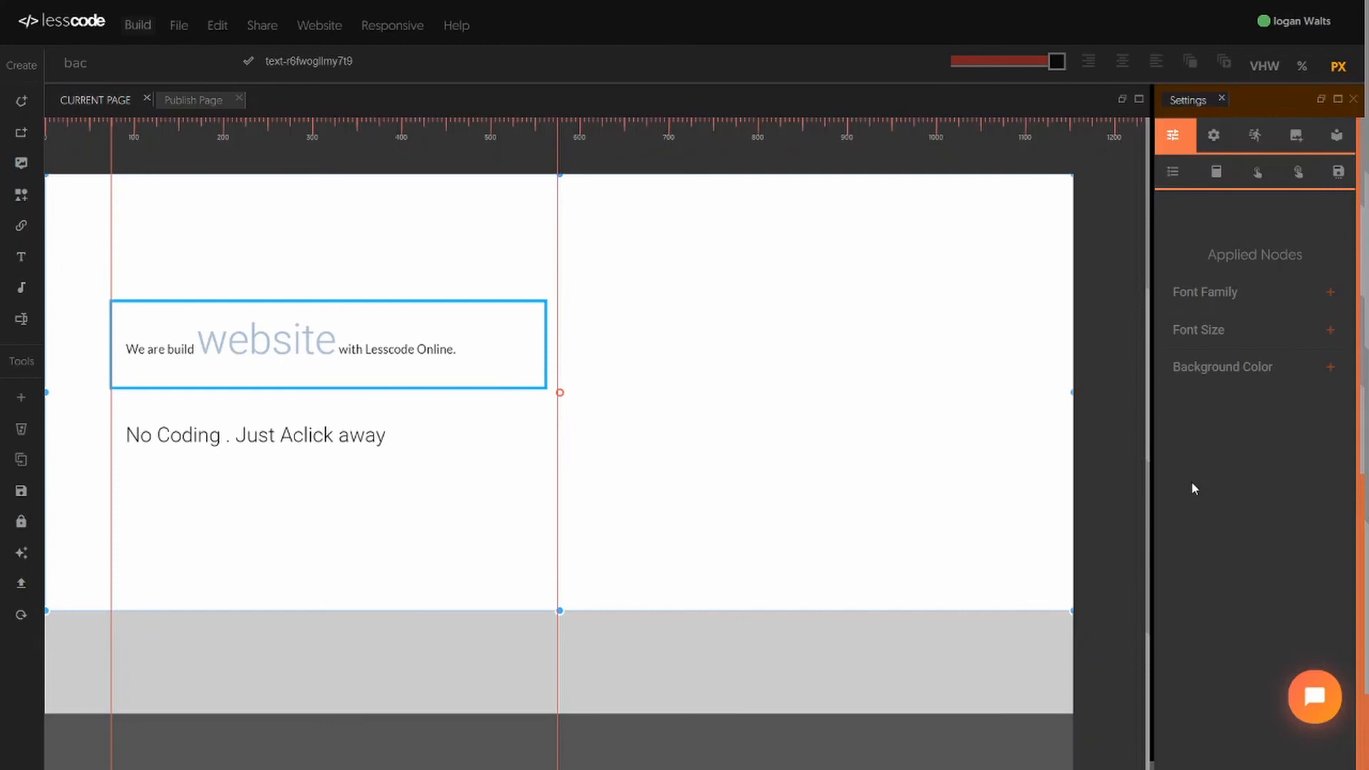
pyautogui.hotkey('ctrl', 's')
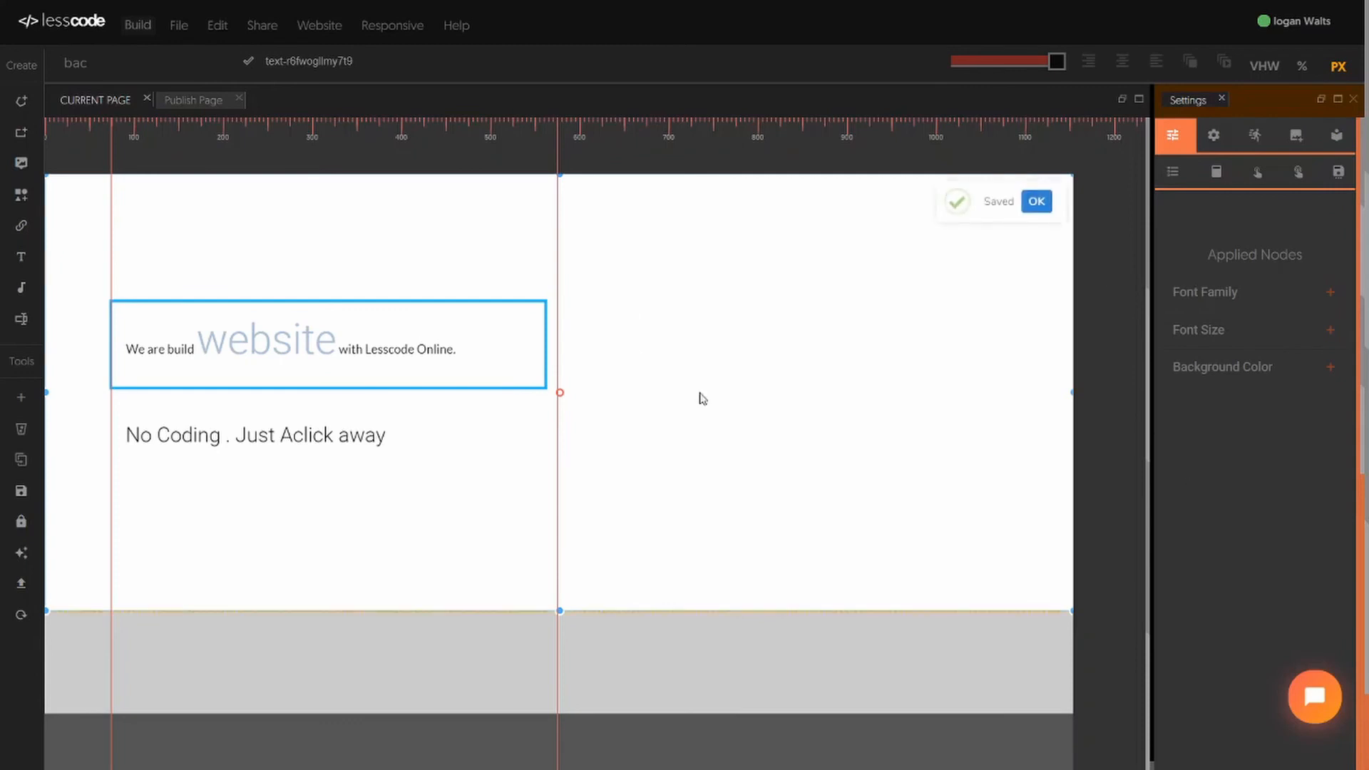
# Step: Switch the heading's node option to Off and refresh the page canvas
pyautogui.click(1172, 172)
pyautogui.scroll(-3, 1198, 321)
pyautogui.scroll(3, 1190, 311)
pyautogui.click(1178, 296)
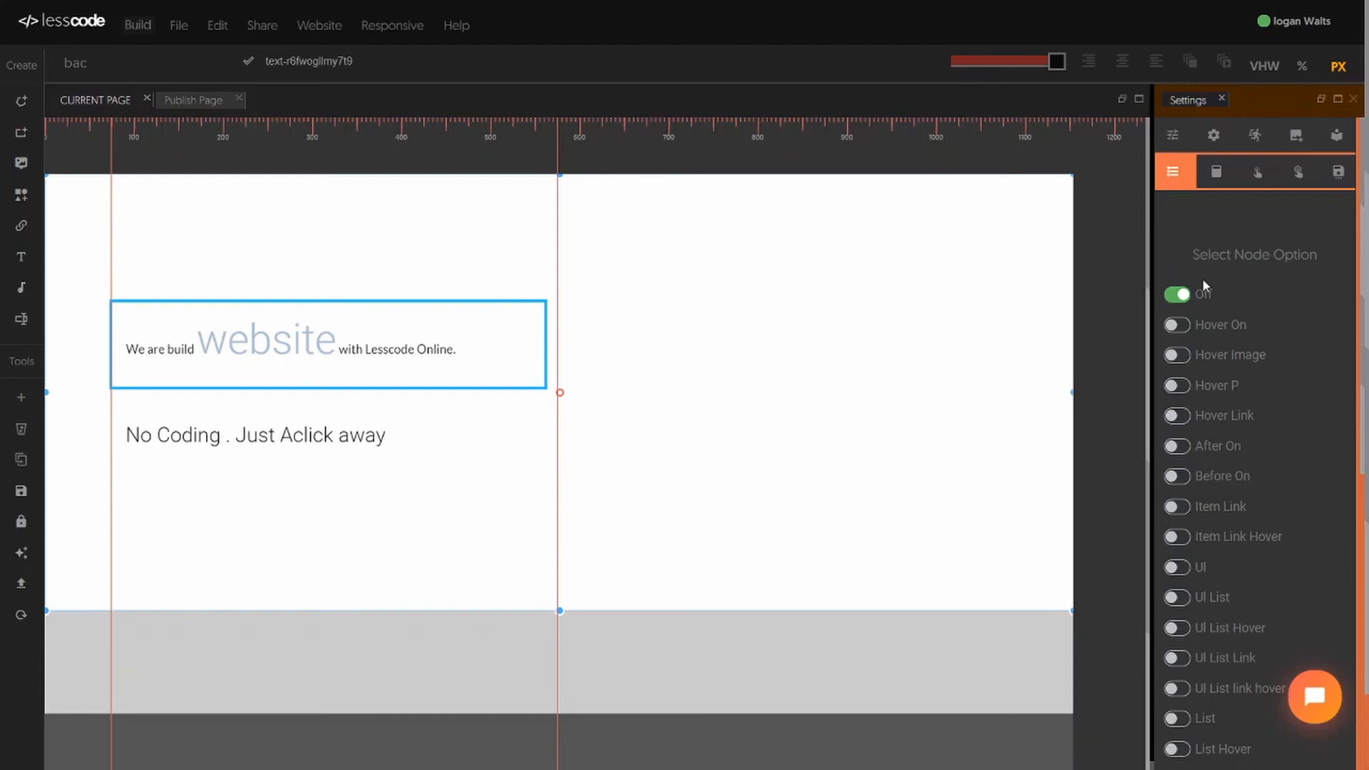
pyautogui.click(23, 614)
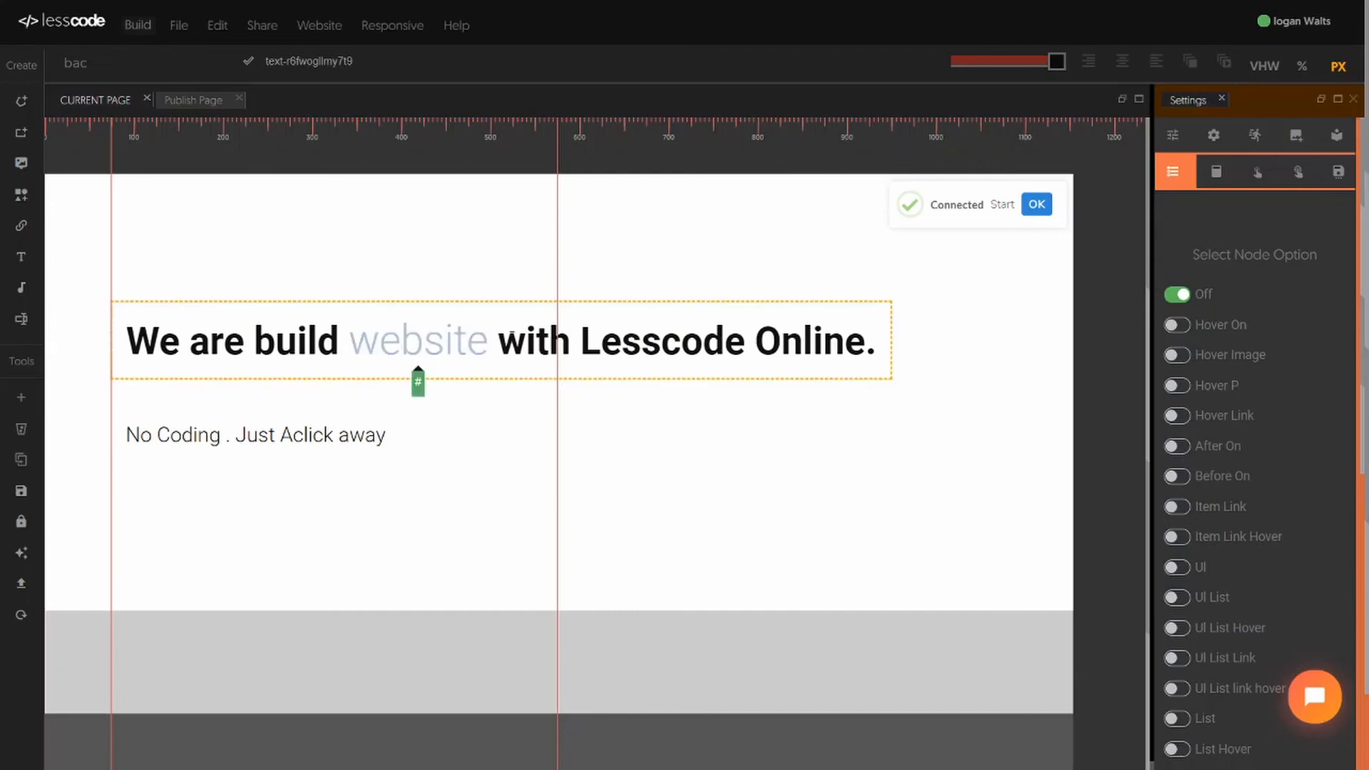
# Step: Enable the Item Link node option again and select the heading containing the linked word
pyautogui.click(884, 323)
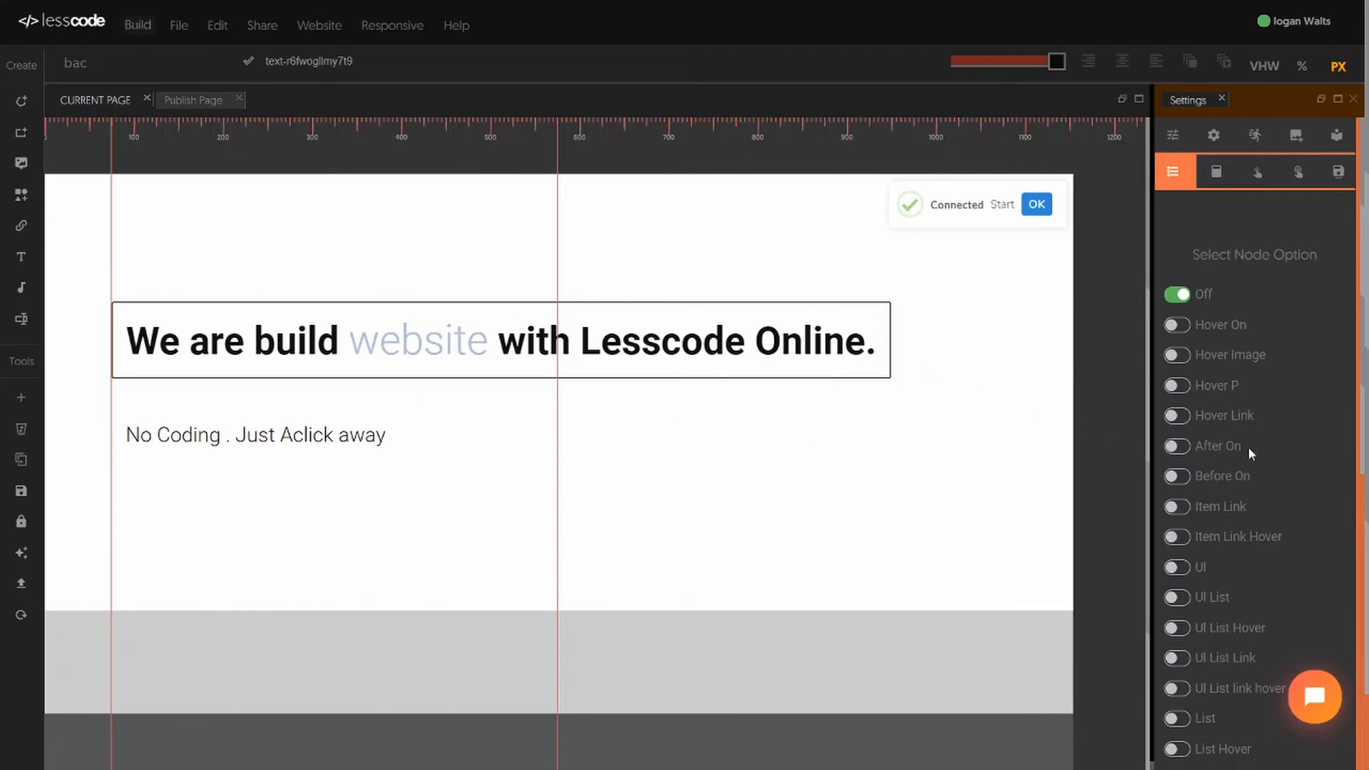
pyautogui.click(339, 341)
pyautogui.click(342, 436)
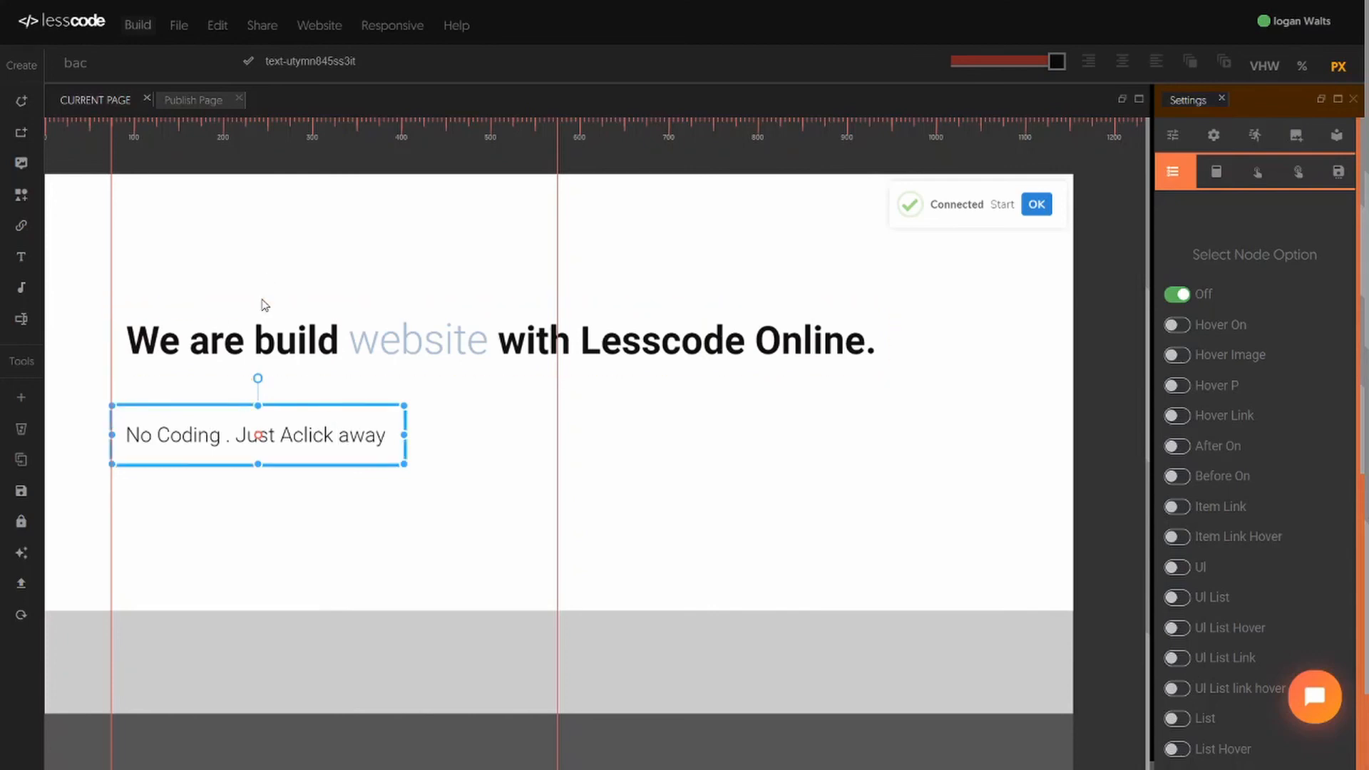
pyautogui.click(303, 428)
pyautogui.click(1221, 511)
pyautogui.click(242, 311)
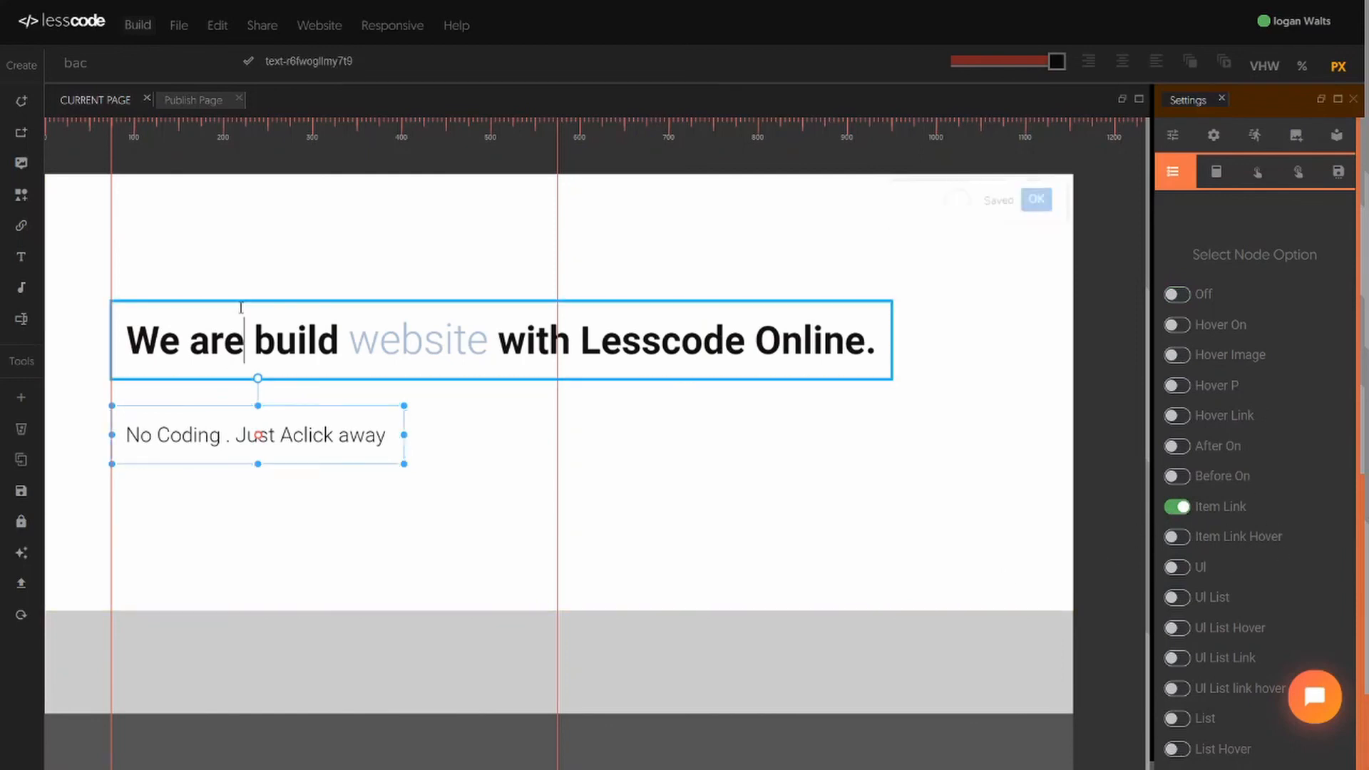
# Step: Add a Color node to the heading's linked word
pyautogui.click(1172, 136)
pyautogui.click(64, 65)
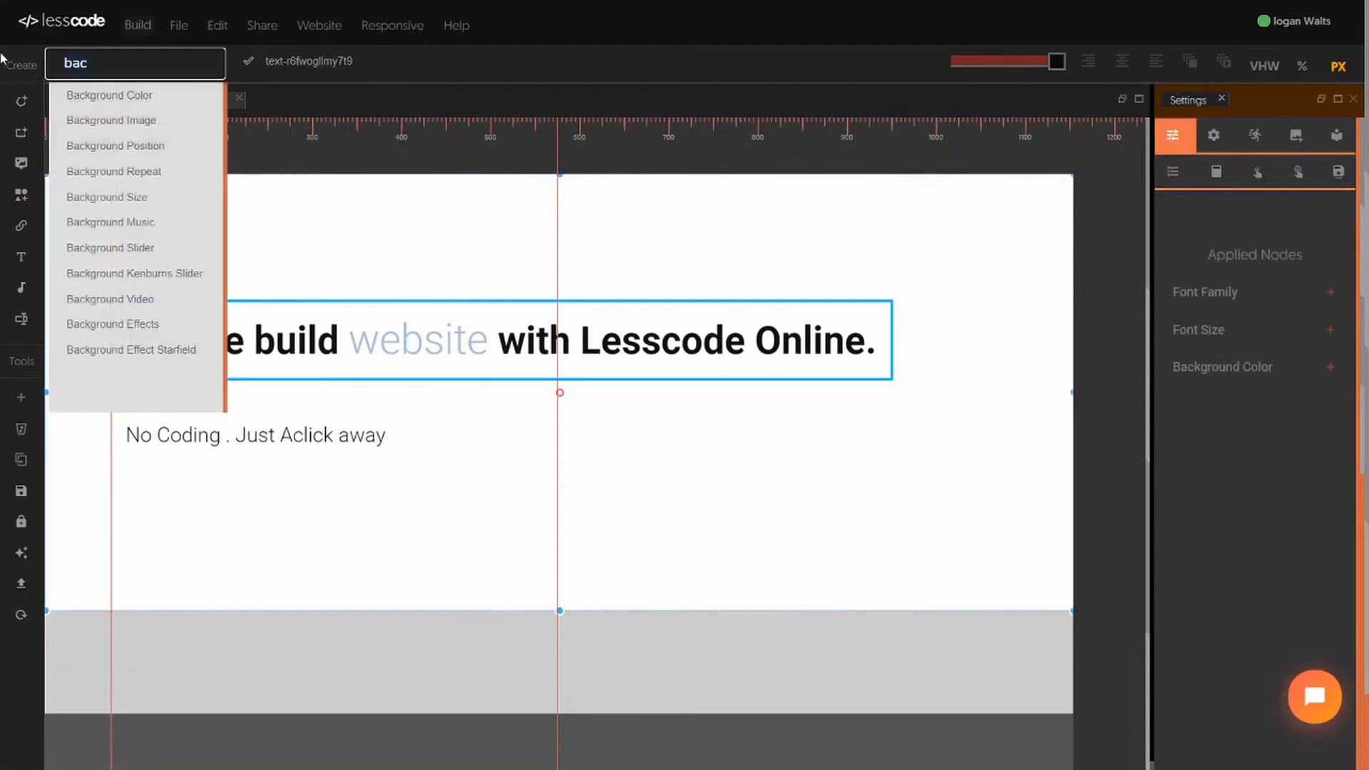
pyautogui.press('BackSpace')
pyautogui.press('BackSpace')
pyautogui.press('BackSpace')
pyautogui.write('co')
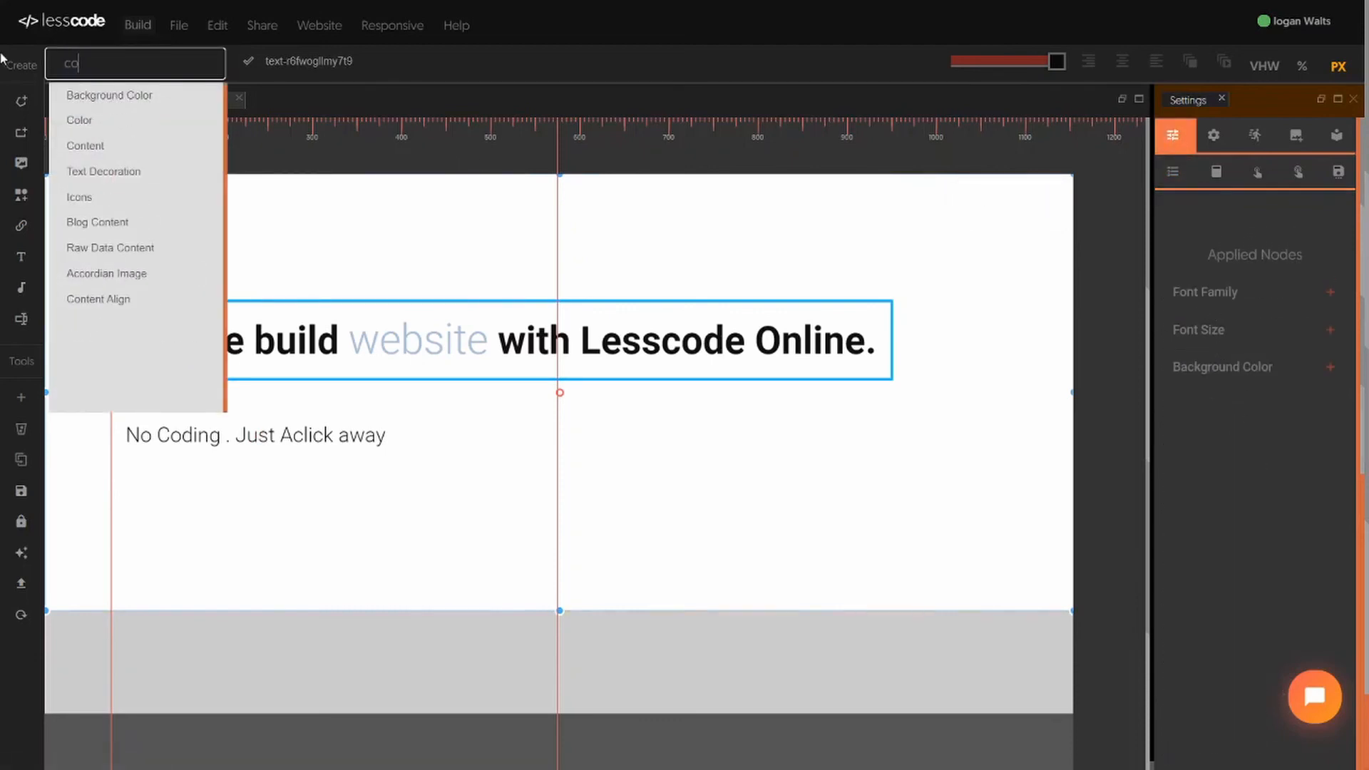
pyautogui.click(82, 120)
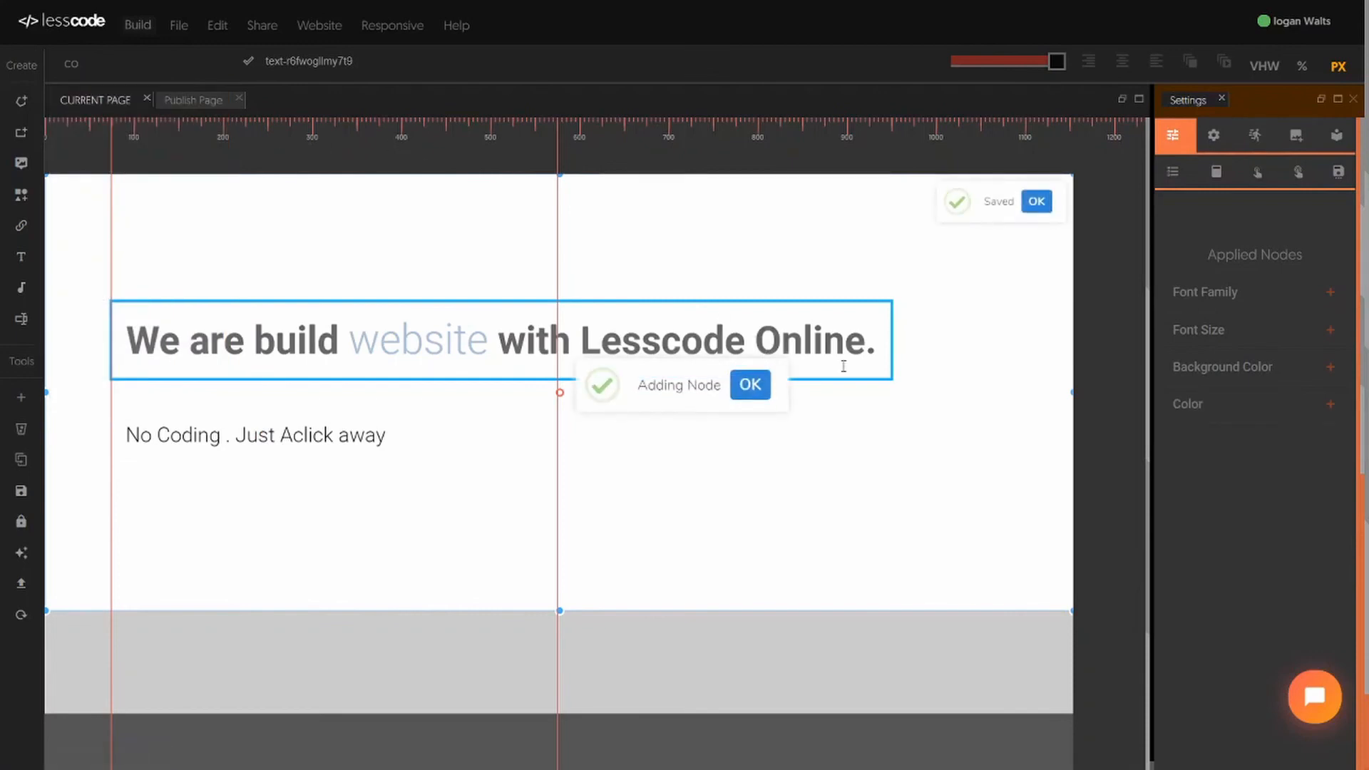
# Step: Set the link's Color node to the near-black #111010 and save the page
pyautogui.click(1189, 403)
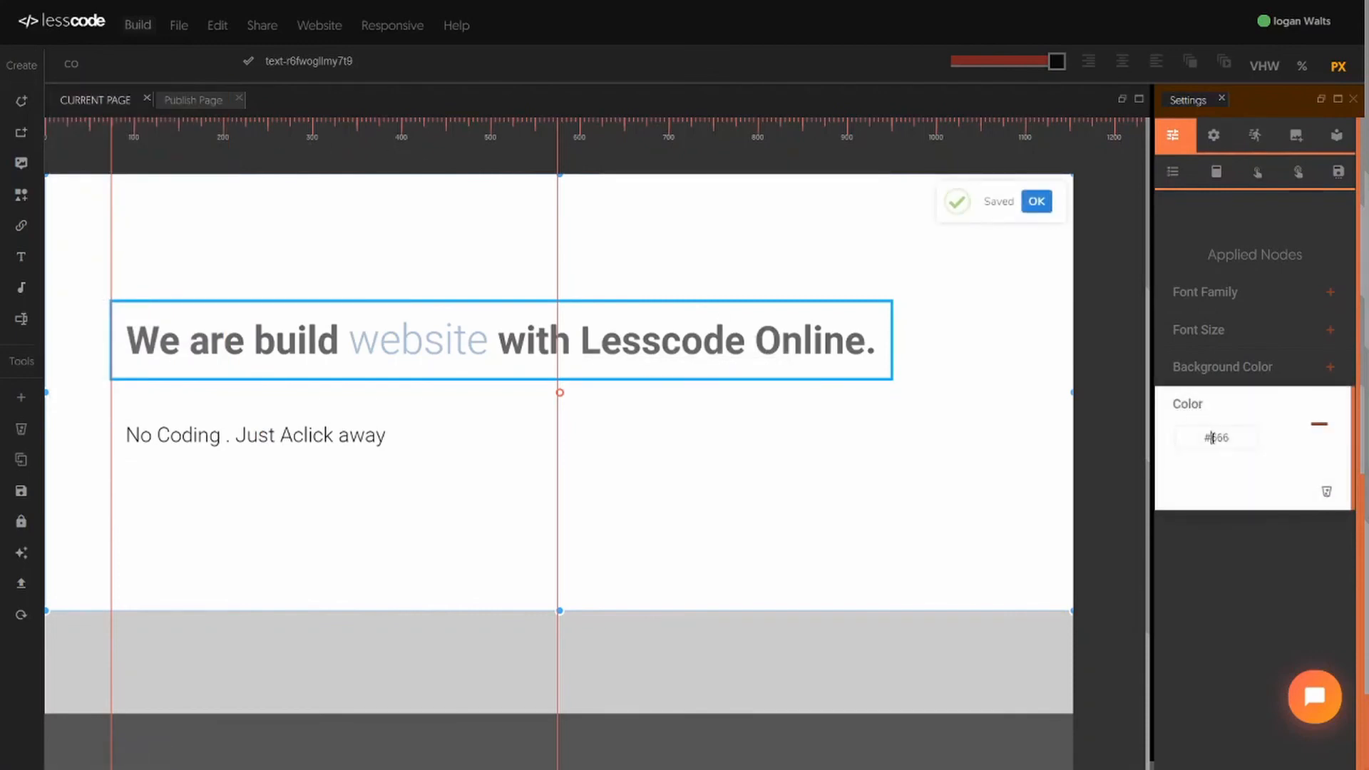
pyautogui.click(1216, 437)
pyautogui.click(1200, 512)
pyautogui.moveTo(1197, 507); pyautogui.dragTo(1175, 526)
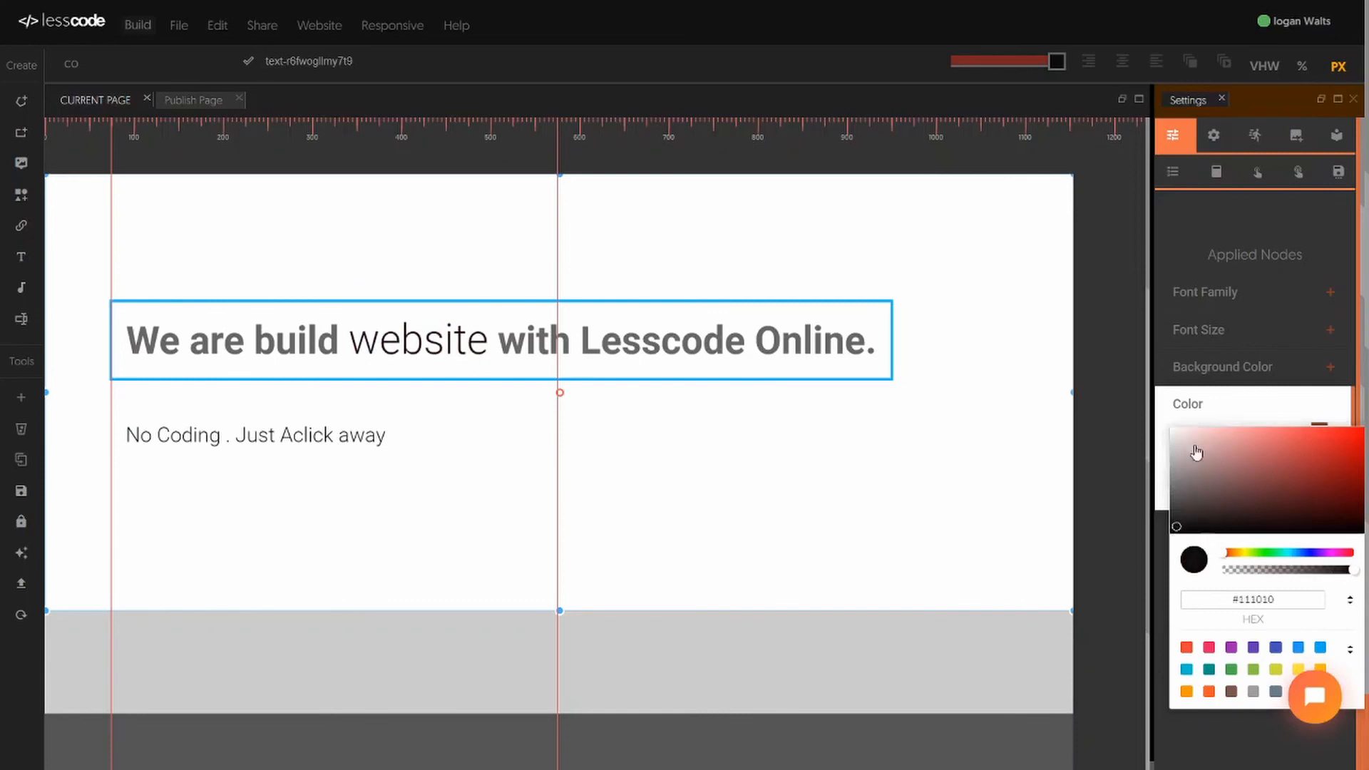
pyautogui.click(1223, 402)
pyautogui.click(1225, 407)
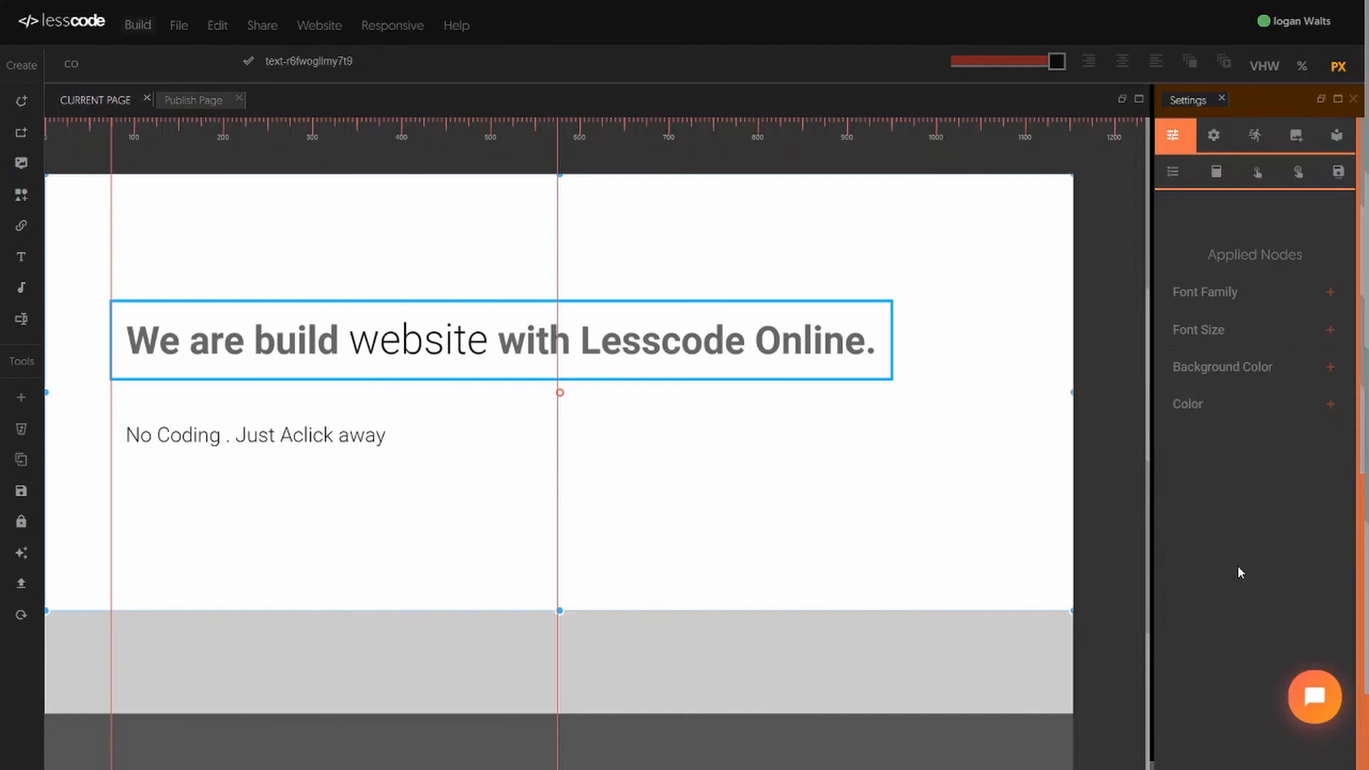
pyautogui.hotkey('ctrl', 's')
# Step: Turn the Item Link option off and refresh the canvas with the recoloured word "website"
pyautogui.click(1172, 171)
pyautogui.click(1175, 295)
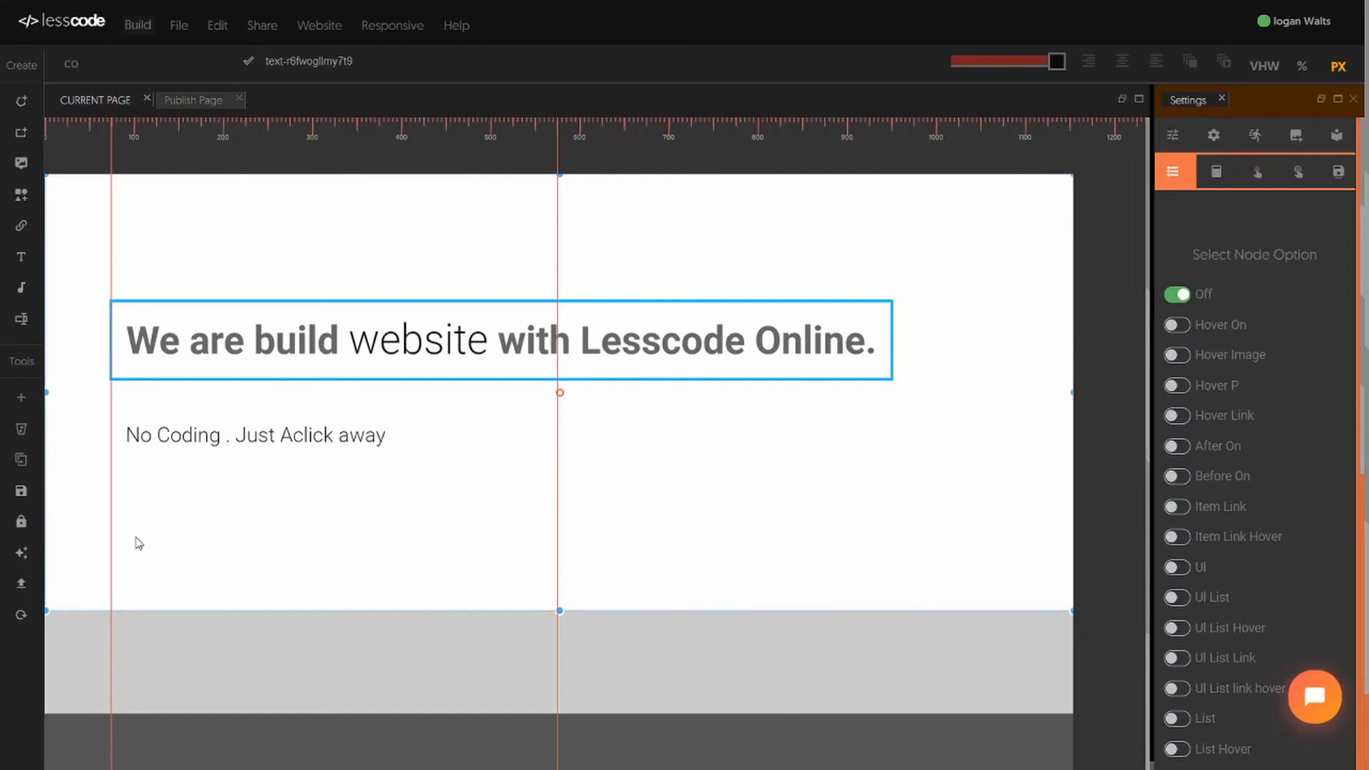
pyautogui.click(21, 615)
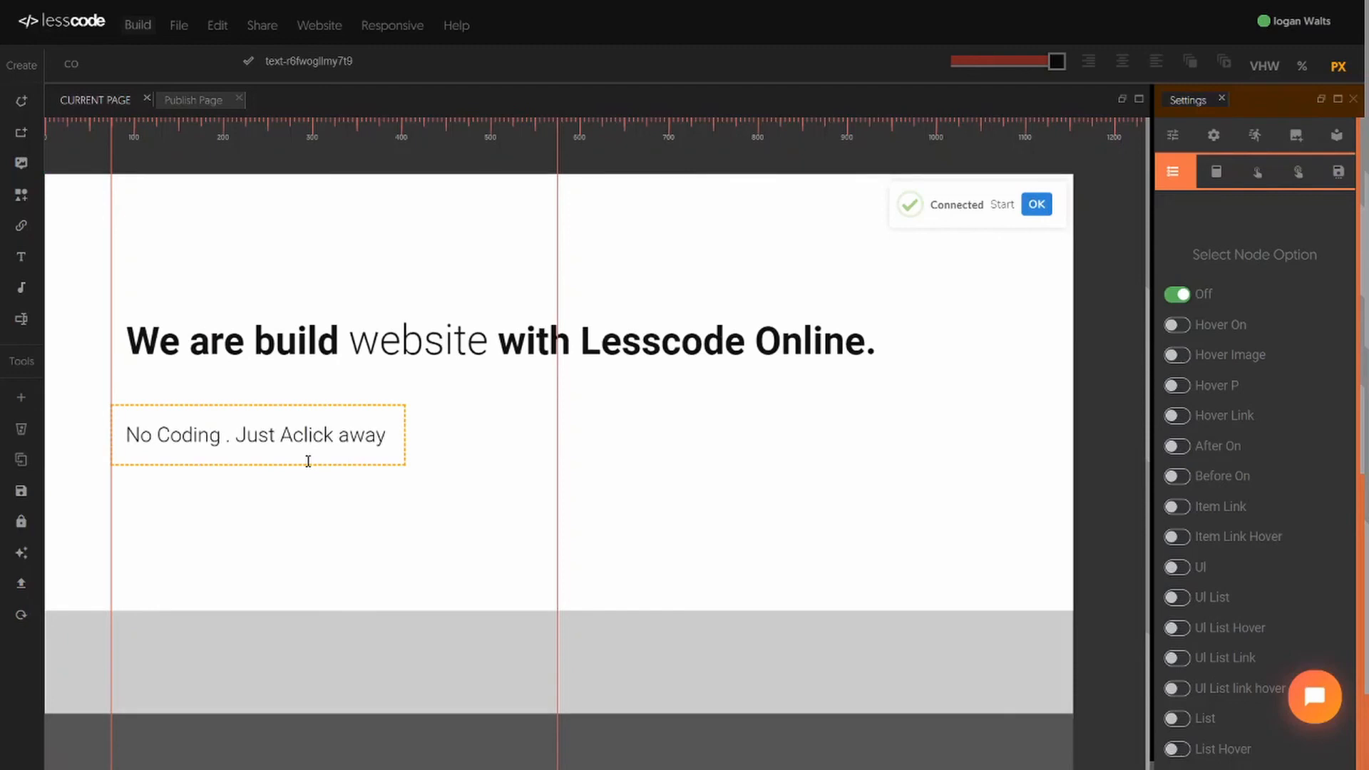
# Step: Add a new section below the white heading section and select it
pyautogui.click(22, 103)
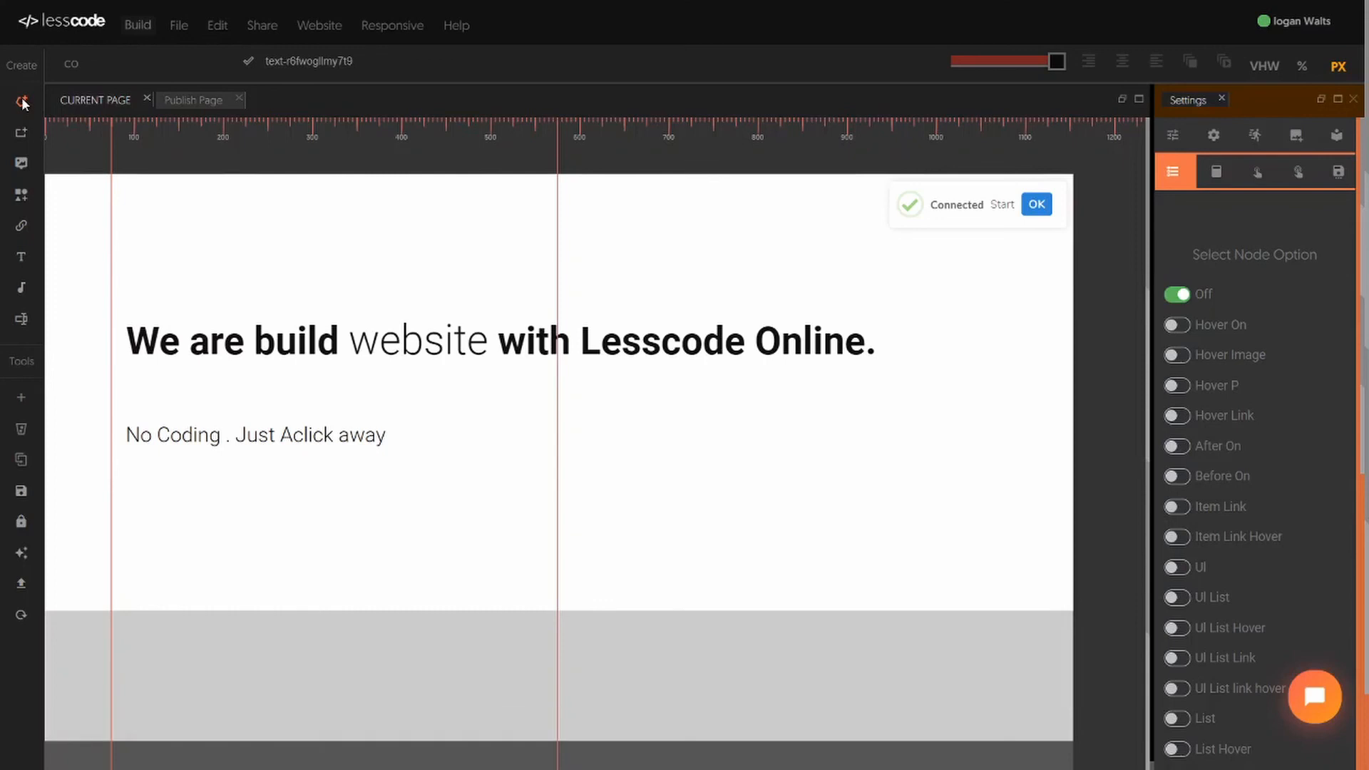
pyautogui.click(520, 627)
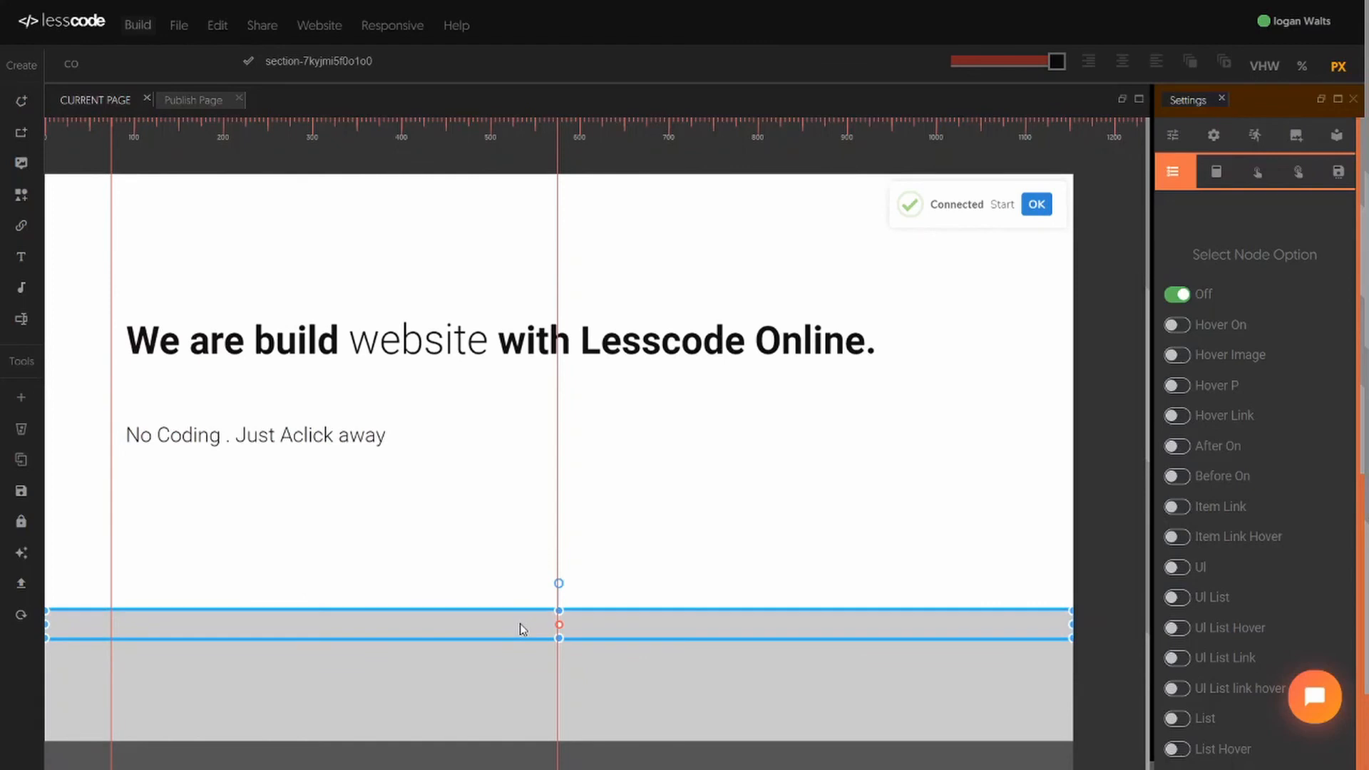
# Step: Narrow the heading's text box to just before the second vertical guide so the text wraps onto two lines
pyautogui.click(867, 334)
pyautogui.moveTo(892, 339); pyautogui.dragTo(550, 341)
pyautogui.click(355, 442)
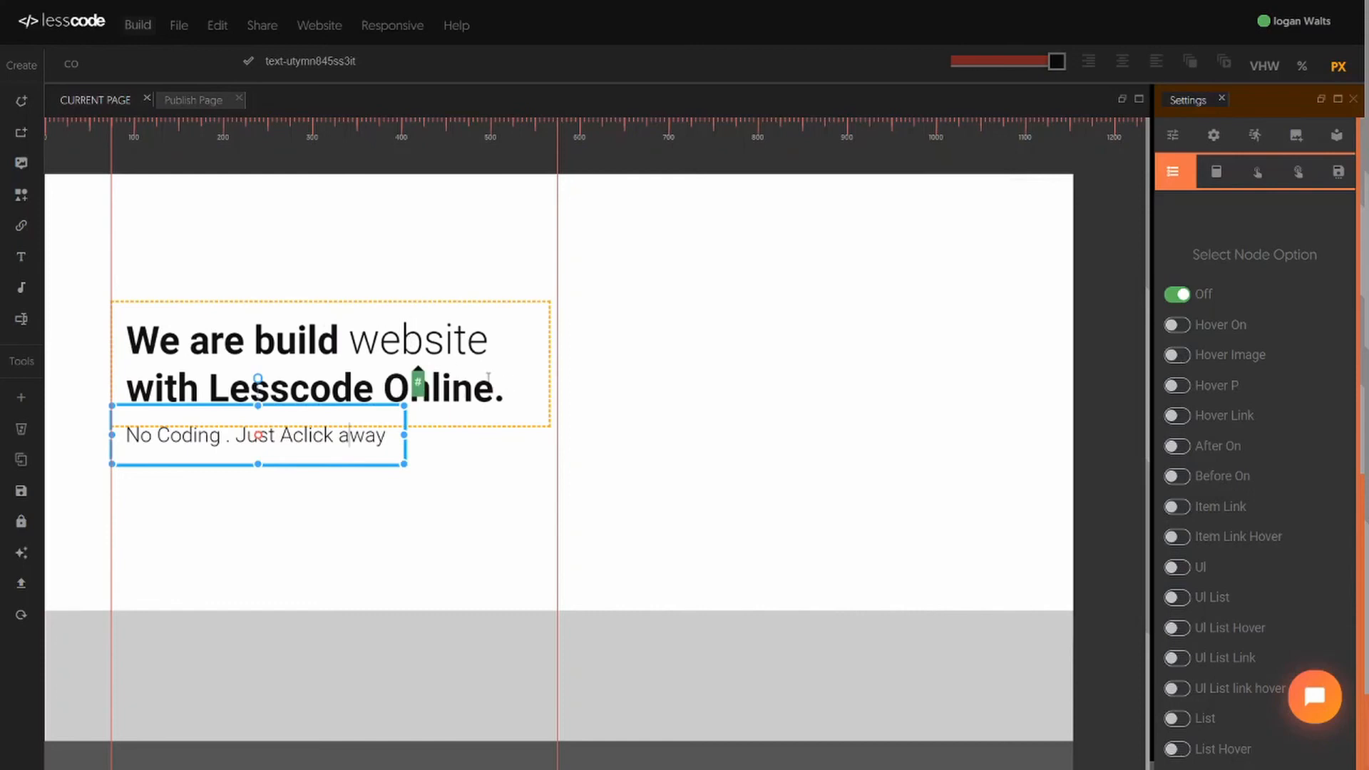
# Step: Add a new line reading "Visit" at the end of the heading
pyautogui.click(507, 393)
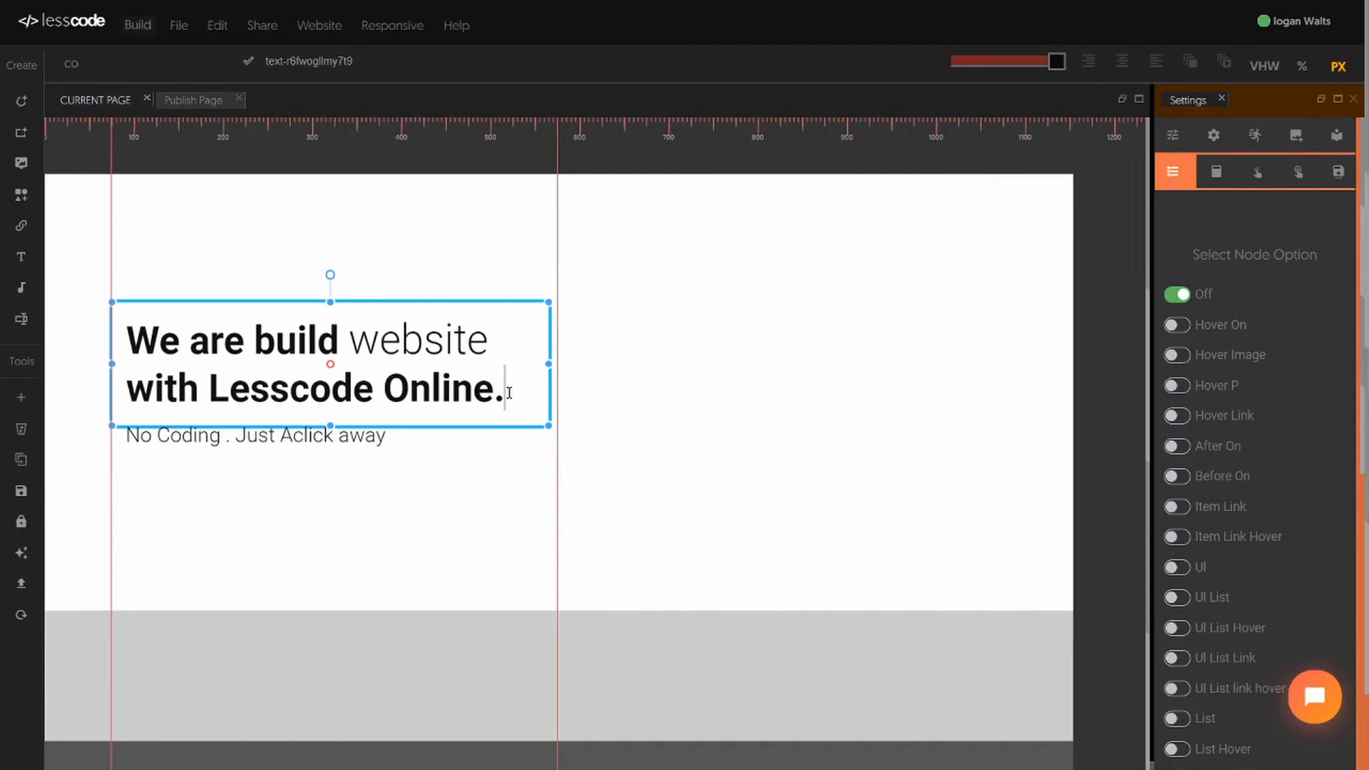
pyautogui.press('Return')
pyautogui.write('Visit')
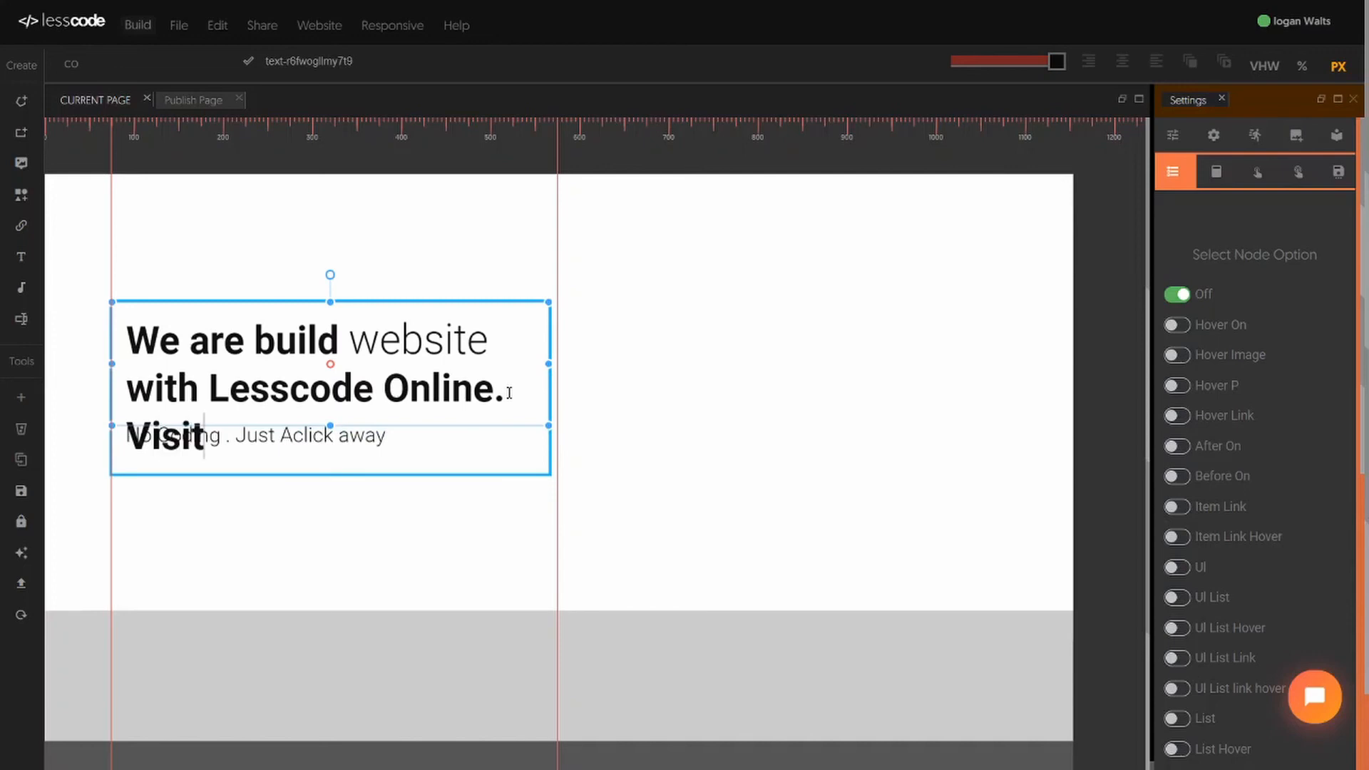
# Step: Turn the word "Visit" in the heading into a link
pyautogui.hotkey('shift', 'Left')
pyautogui.hotkey('shift', 'Left')
pyautogui.hotkey('shift', 'Left')
pyautogui.hotkey('shift', 'Left')
pyautogui.hotkey('shift', 'Left')
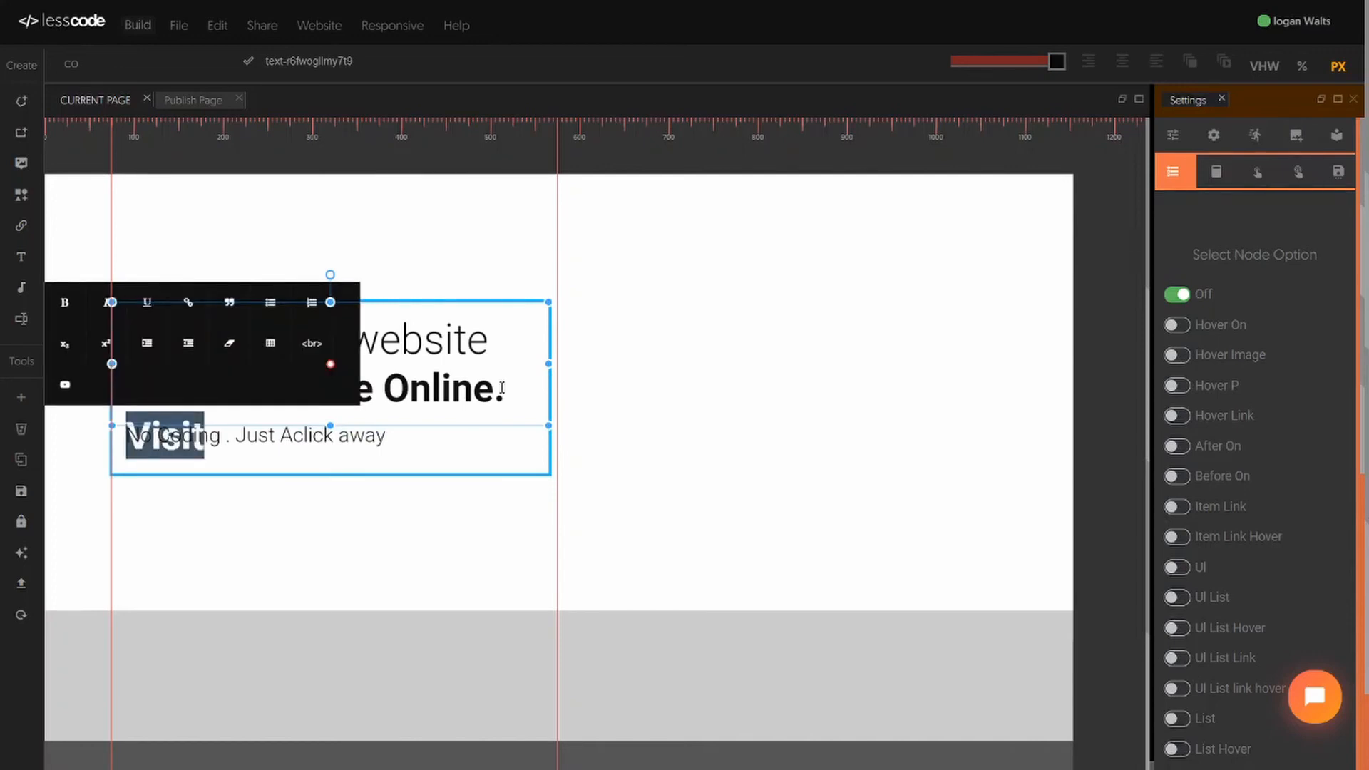
pyautogui.click(188, 300)
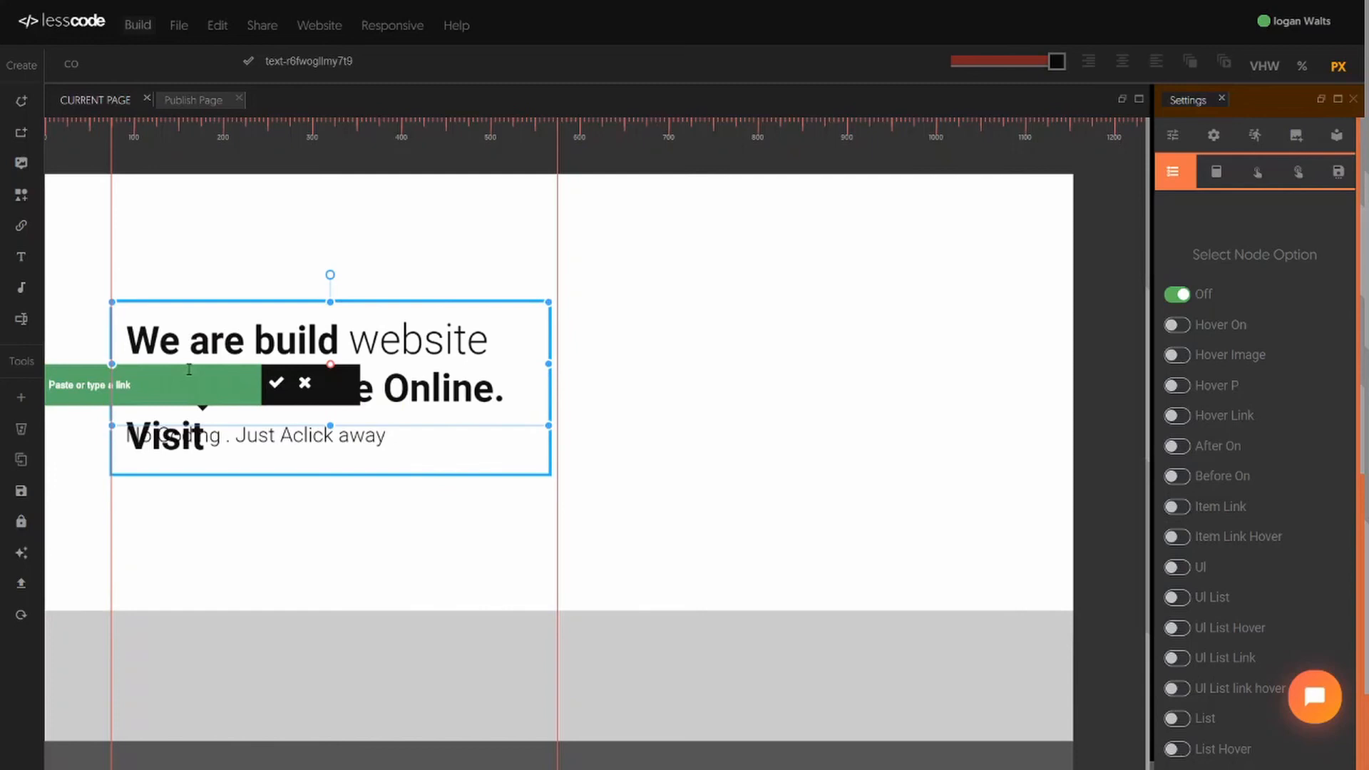
pyautogui.click(276, 383)
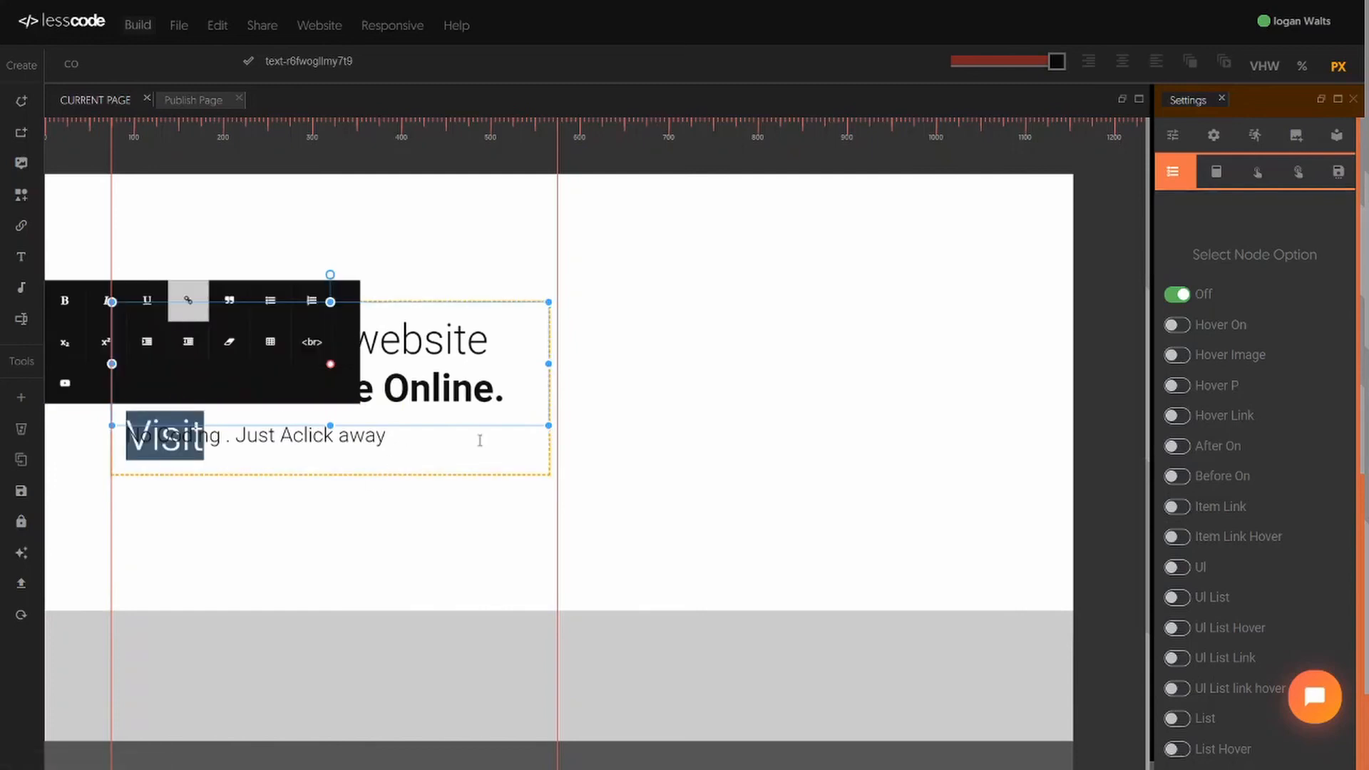
# Step: Move the subtitle down to sit just below the heading's "Visit" line and save the page
pyautogui.click(355, 442)
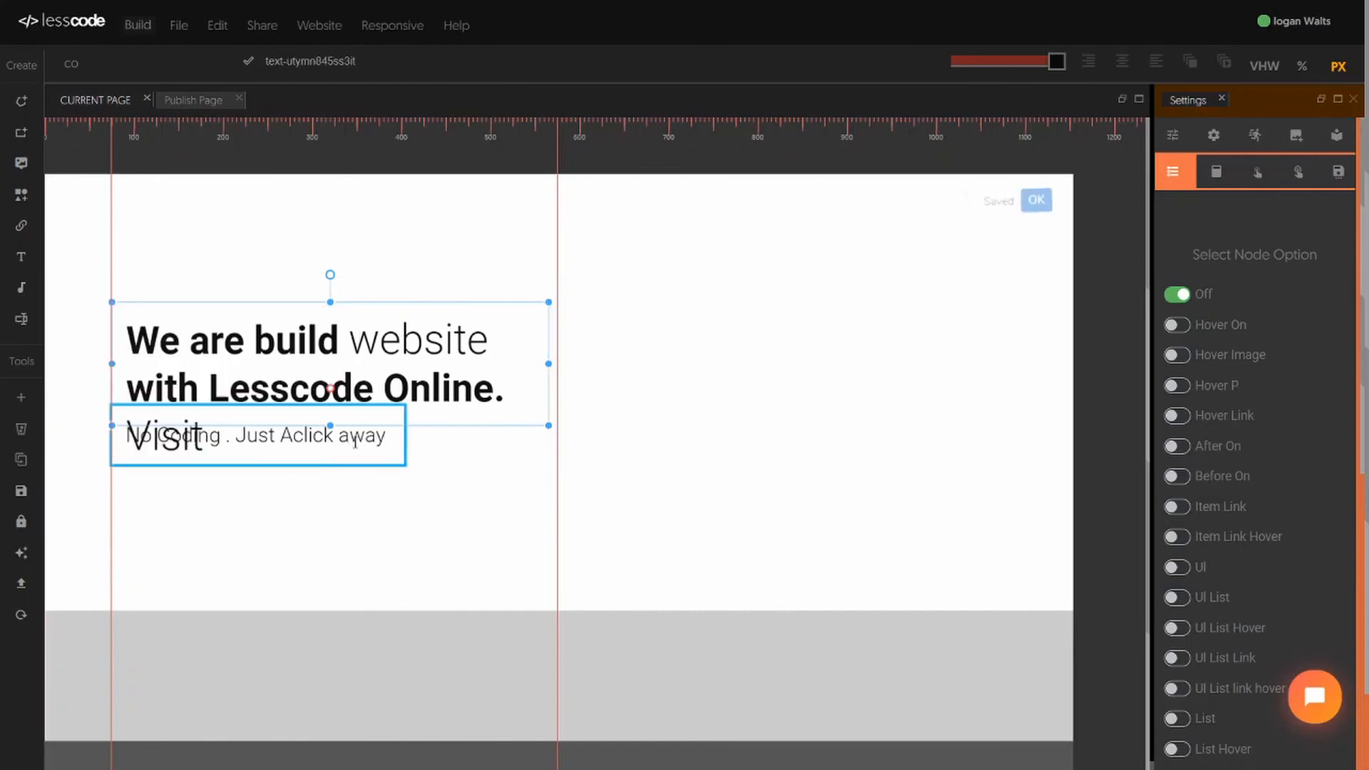
pyautogui.moveTo(355, 442); pyautogui.dragTo(357, 486)
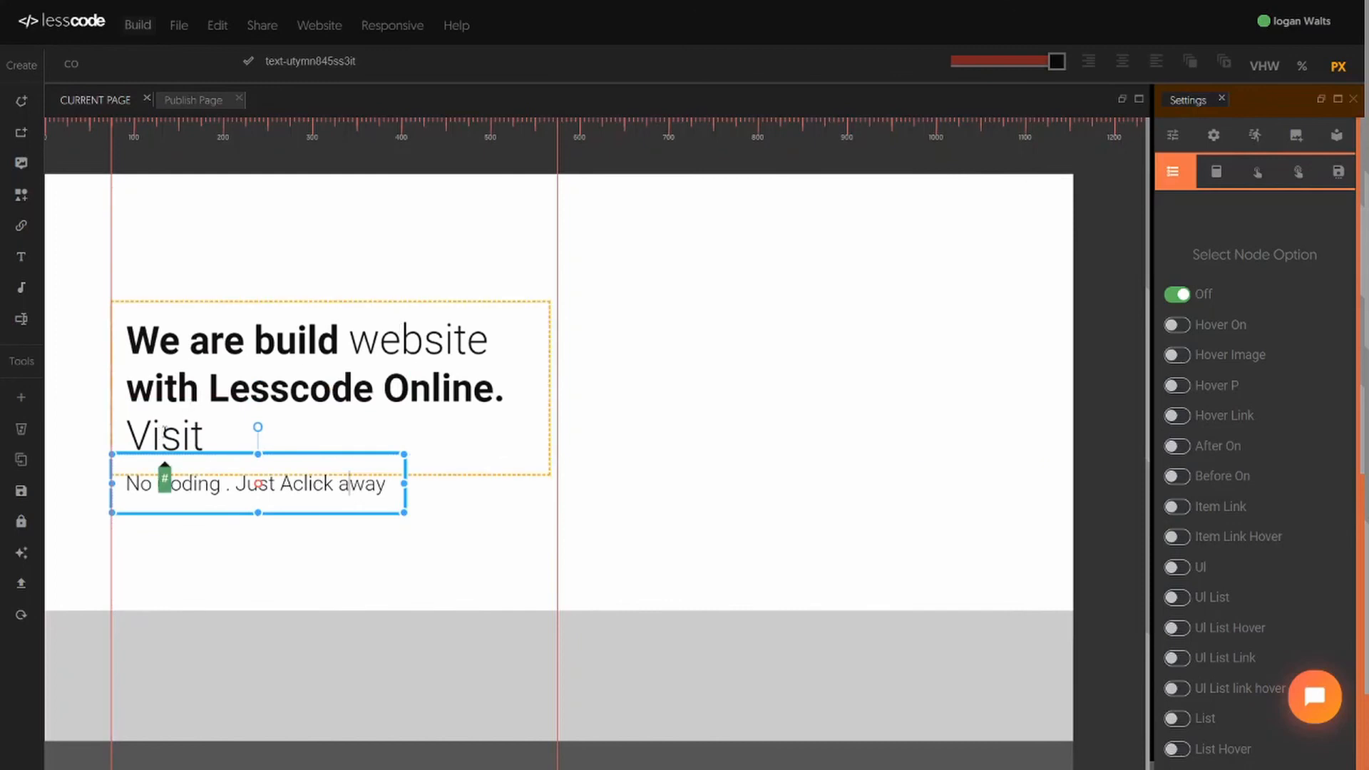
pyautogui.click(656, 401)
pyautogui.hotkey('ctrl', 's')
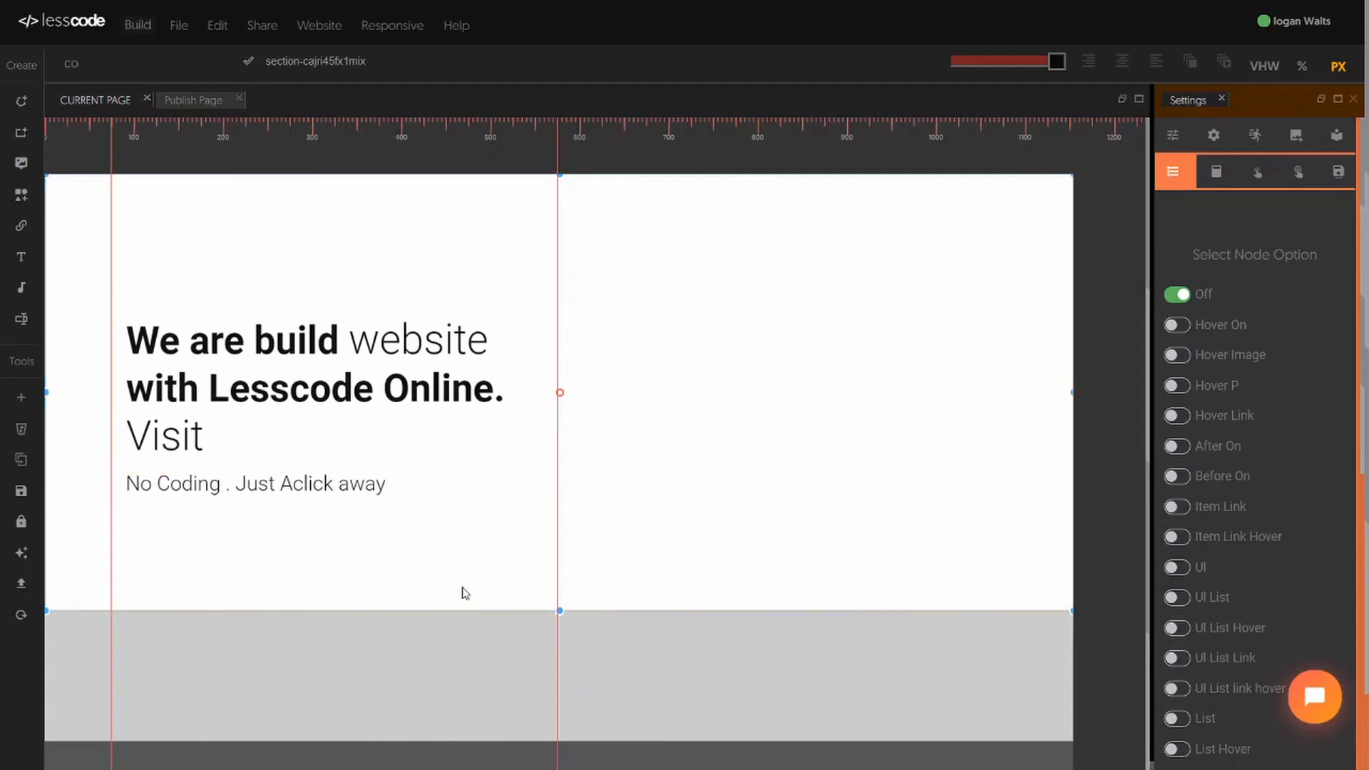
pyautogui.click(453, 396)
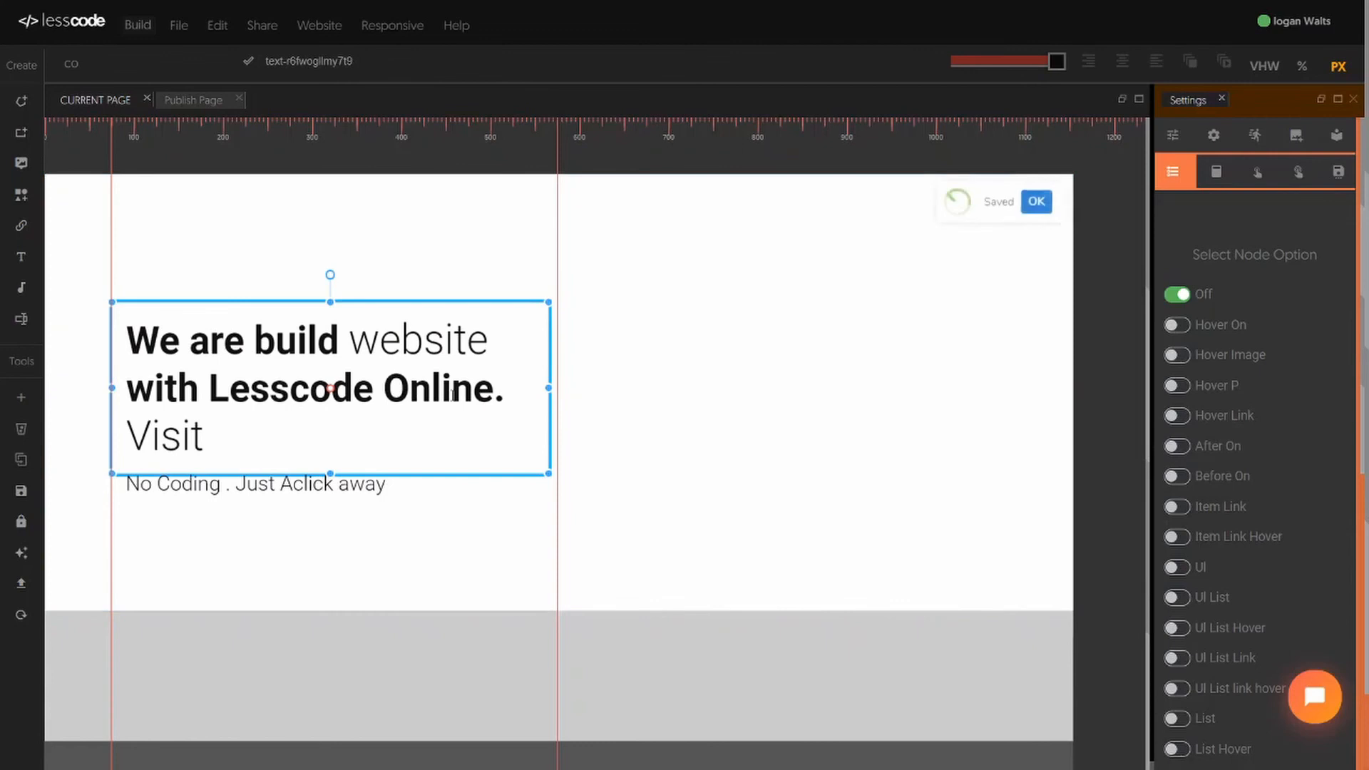